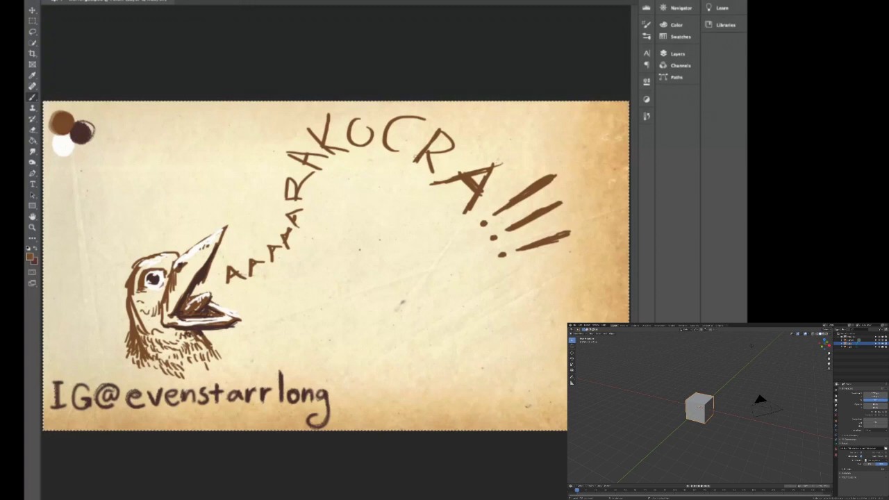
Thicken the thin brown letters R, C, O, K and A of the curved lettering with brush strokes and select the whole canvas
mouse_move(444, 136)
left_mouse_down()
mouse_move(432, 151)
mouse_move(448, 142)
mouse_move(449, 150)
mouse_move(431, 177)
mouse_move(427, 154)
mouse_move(400, 154)
mouse_move(388, 137)
mouse_move(404, 120)
left_mouse_up()
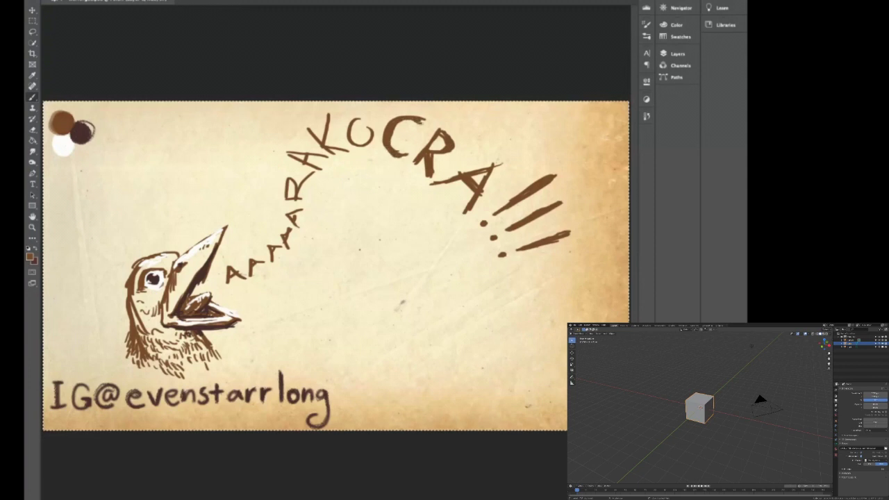
mouse_move(354, 134)
left_mouse_down()
mouse_move(368, 123)
mouse_move(353, 143)
mouse_move(370, 123)
left_mouse_up()
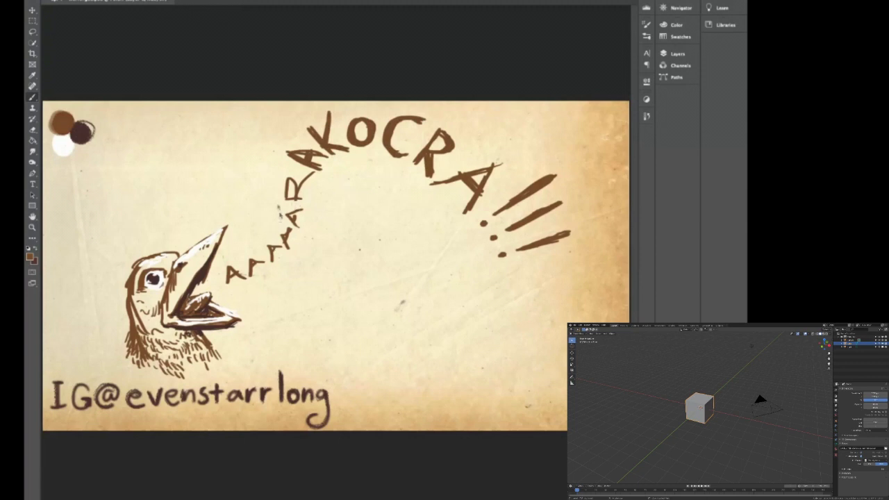
key("ctrl+a")
key("ctrl+a")
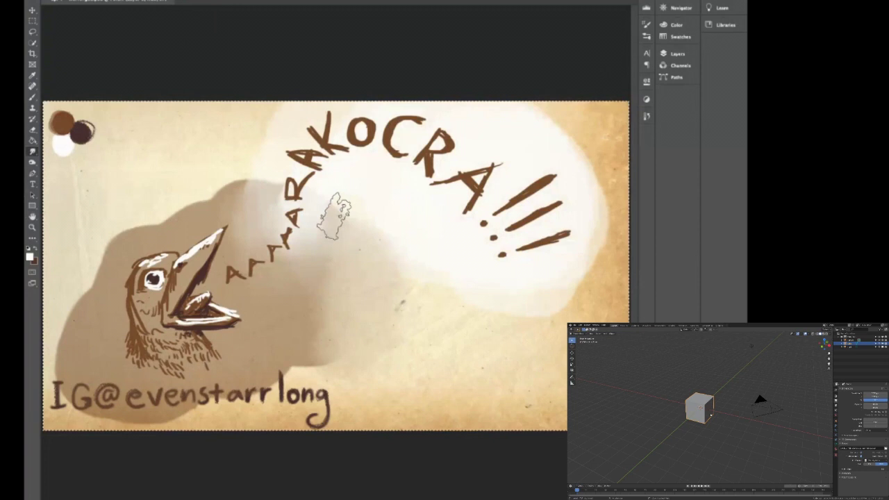
Switch to Blender, select the half mesh's outermost vertex on the positive X side and turn on proportional editing
mouse_move(715, 407)
middle_mouse_down()
mouse_move(721, 420)
mouse_move(725, 408)
middle_mouse_up()
scroll(724, 408, "up", 3)
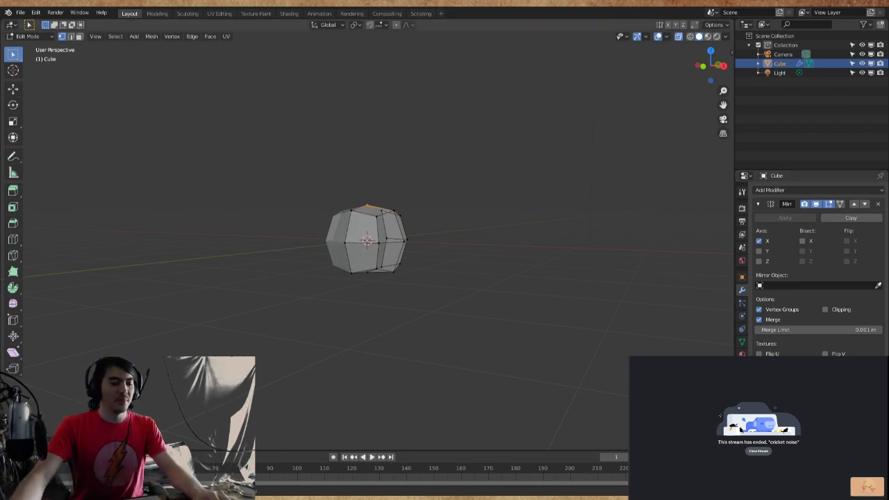
middle_click_drag(417, 250, 450, 262)
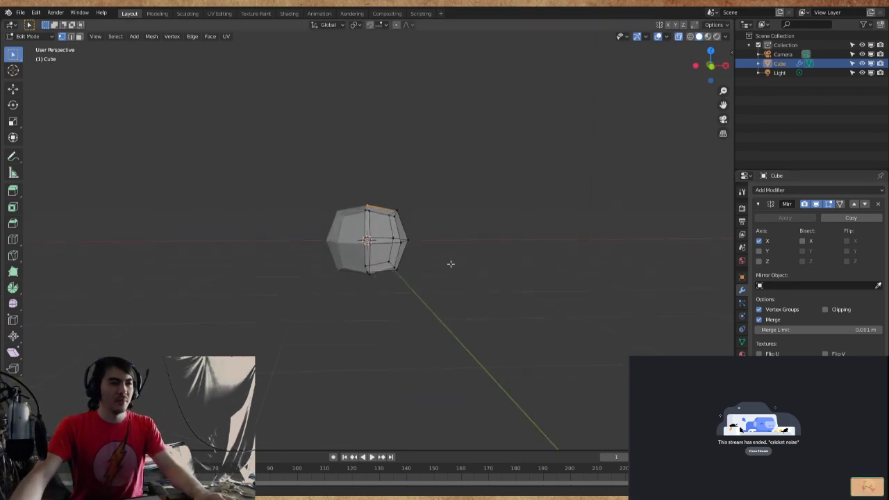
left_click(407, 238)
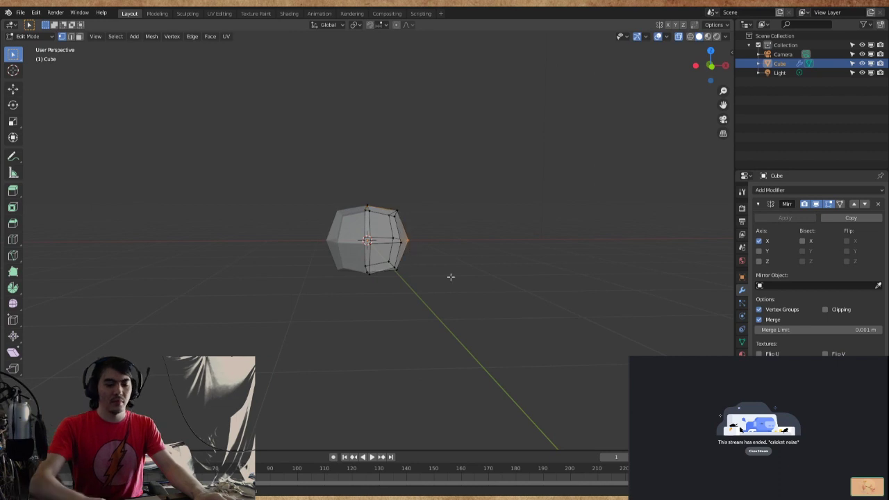
key("KP_1")
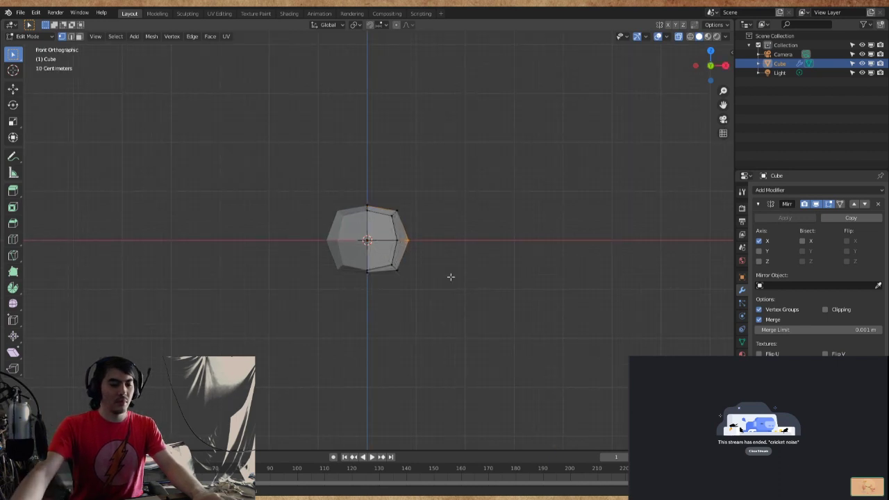
key("g")
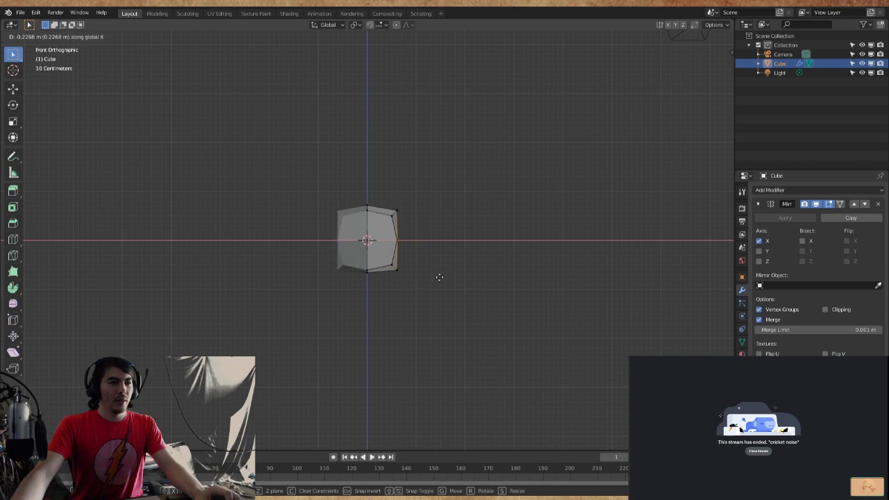
key("Escape")
key("shift+Tab")
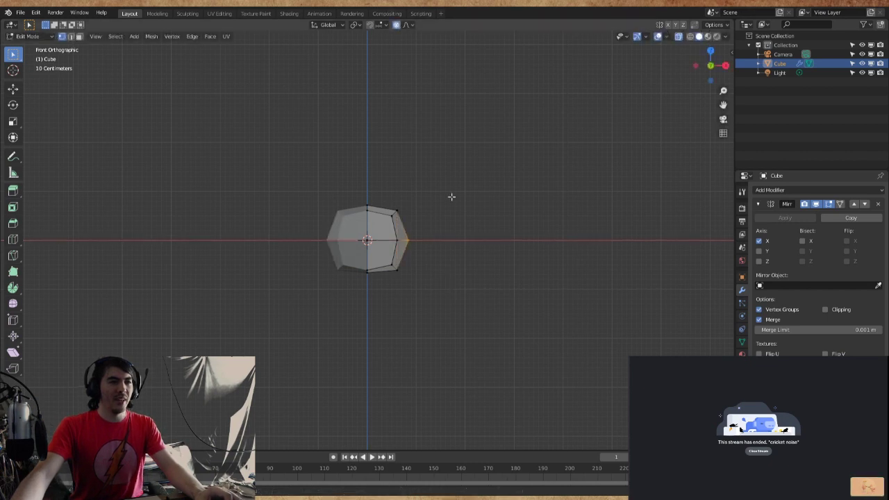
Widen the proportional editing size to 1.46 and enable clipping on the Mirror modifier
key("g")
key("x")
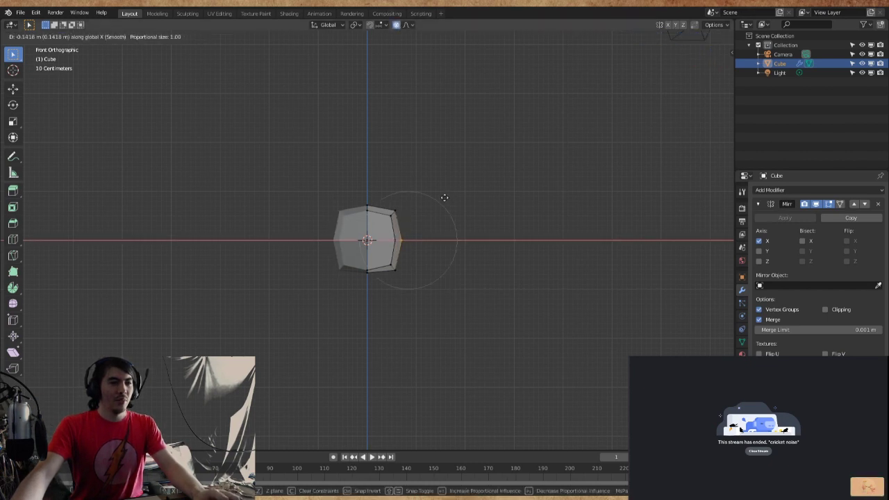
scroll(444, 197, "down", 20)
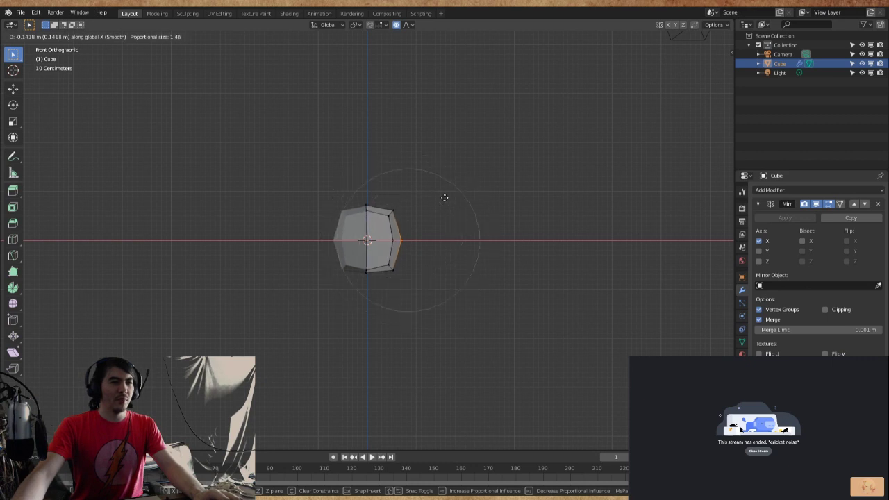
right_click(442, 197)
left_click(822, 310)
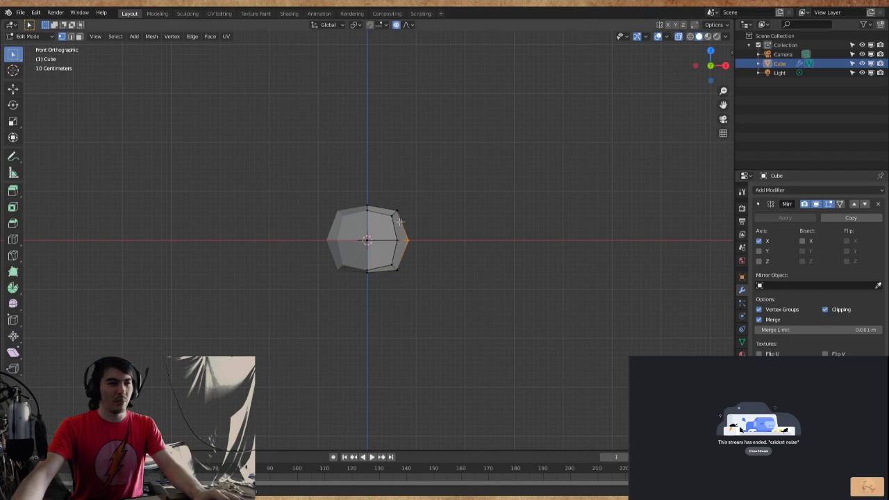
Move the outermost side vertex inward along X by about 0.2 m with proportional falloff
key("g")
key("x")
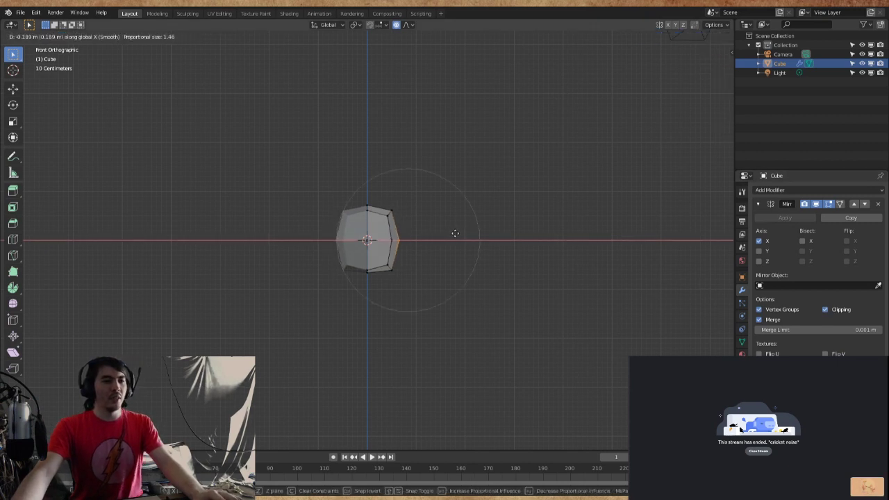
left_click(455, 233)
Move the bottom vertex of the mesh vertically along Z
middle_click_drag(455, 234, 351, 239)
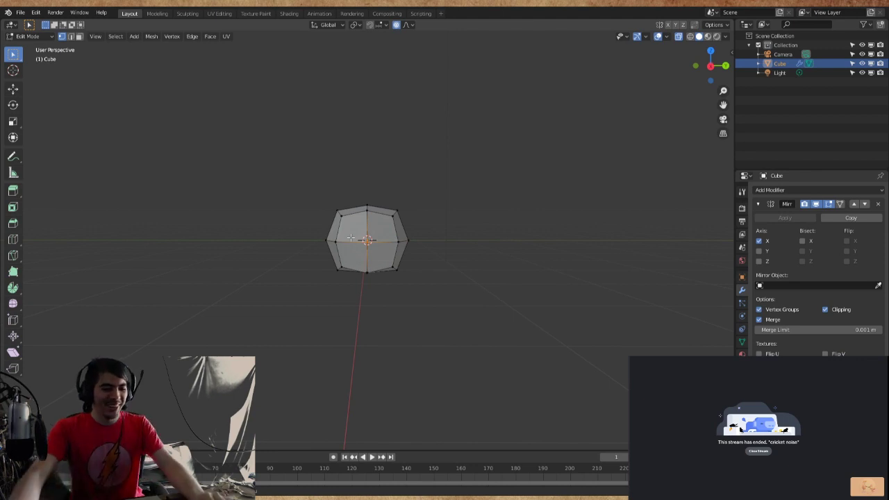
middle_click_drag(460, 223, 428, 242)
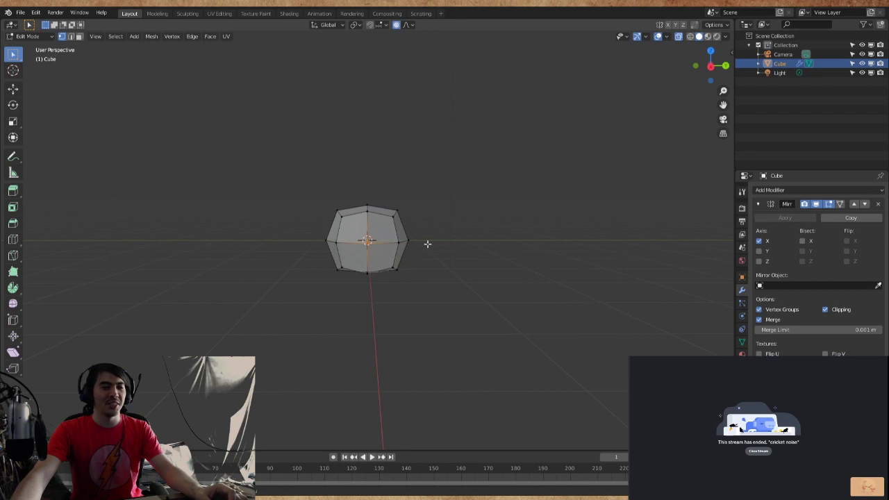
middle_click_drag(423, 244, 497, 246)
scroll(498, 246, "up", 3)
key("g")
key("z")
left_click(476, 292)
middle_click_drag(476, 292, 395, 282)
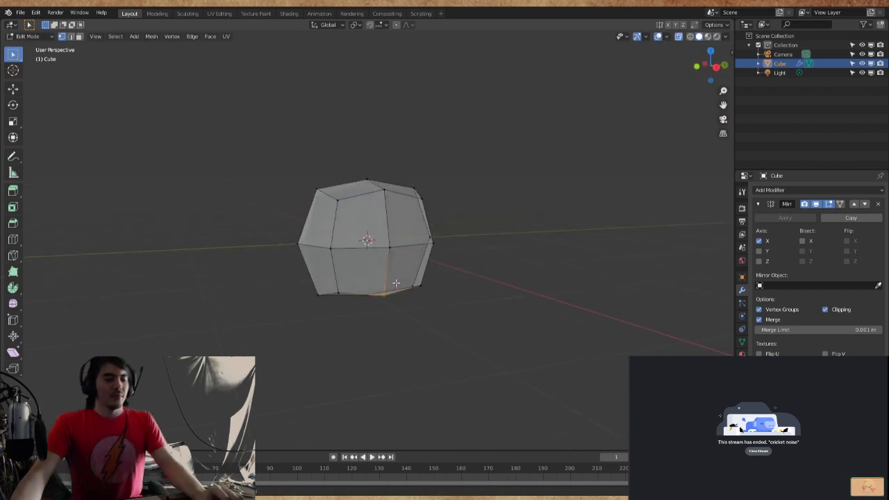
Leave Edit Mode, hide the head mesh and add a second rounded cube mesh at the origin
key("Tab")
middle_click_drag(460, 206, 489, 200)
right_click(489, 200)
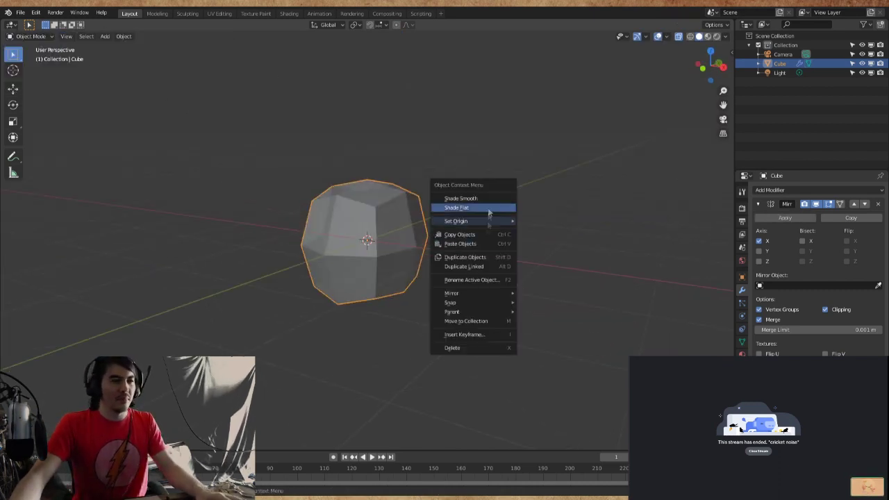
left_click(484, 243)
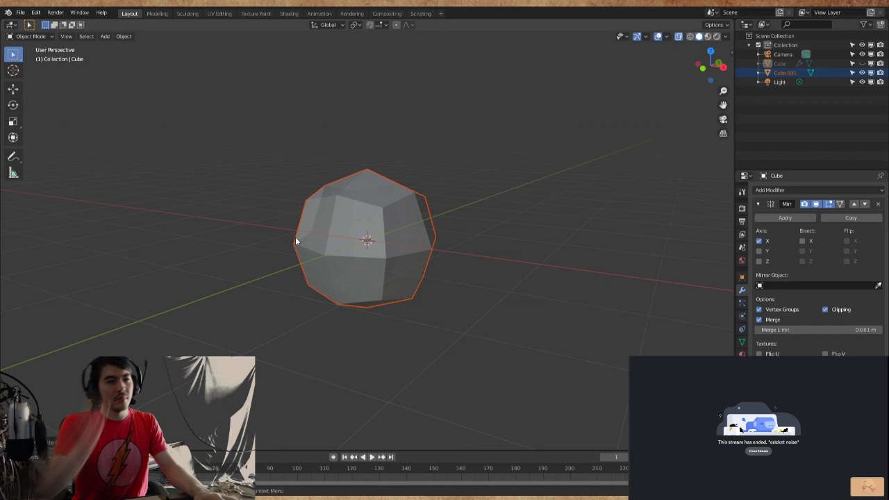
Pull the lower front vertex of the new mesh outward along negative Y and adjust it along Z to form a beak point
left_click(398, 236)
key("Tab")
key("KP_3")
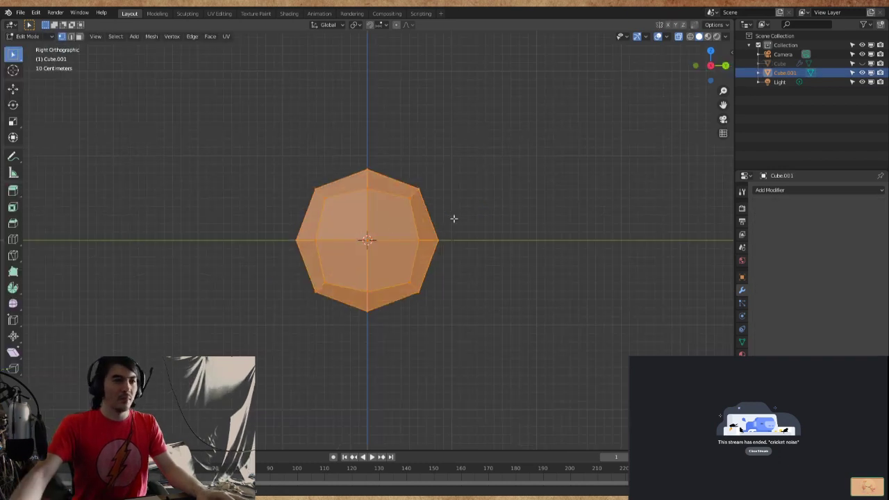
left_click(296, 240)
key("g")
key("y")
left_click(268, 281)
key("g")
key("y")
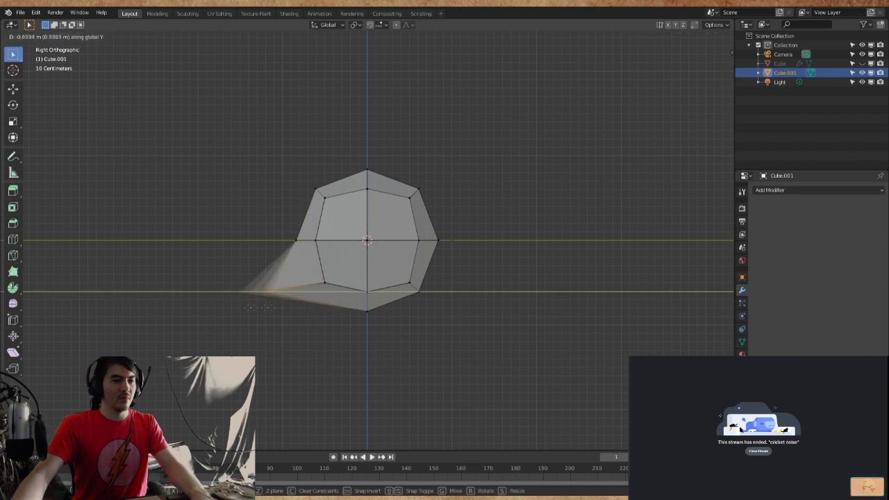
key("z")
left_click(208, 278)
Delete the vertices on the negative X half of the beak mesh
middle_click_drag(208, 278, 444, 272)
key("KP_1")
left_click_drag(283, 159, 326, 305)
left_click(798, 190)
left_click(698, 283)
key("ctrl+z")
key("x")
left_click(389, 214)
Add a Mirror modifier on the X axis with clipping enabled to the remaining half of the beak mesh
key("a")
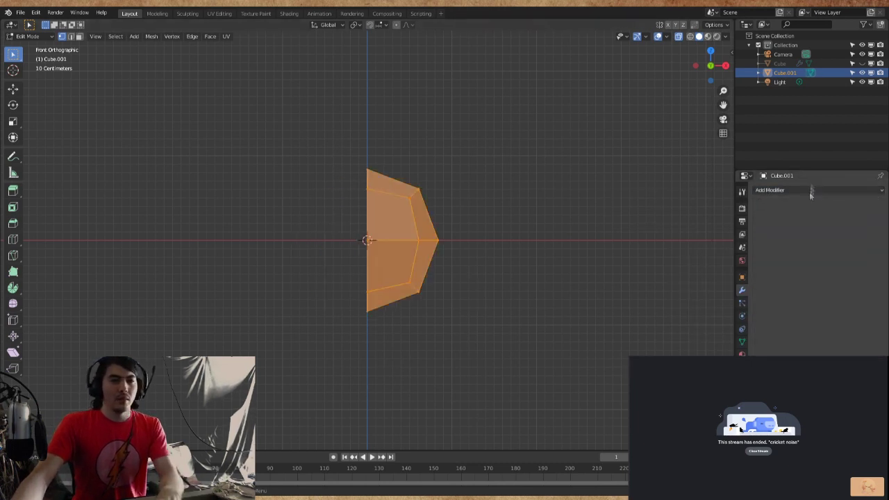
left_click(810, 193)
left_click(698, 283)
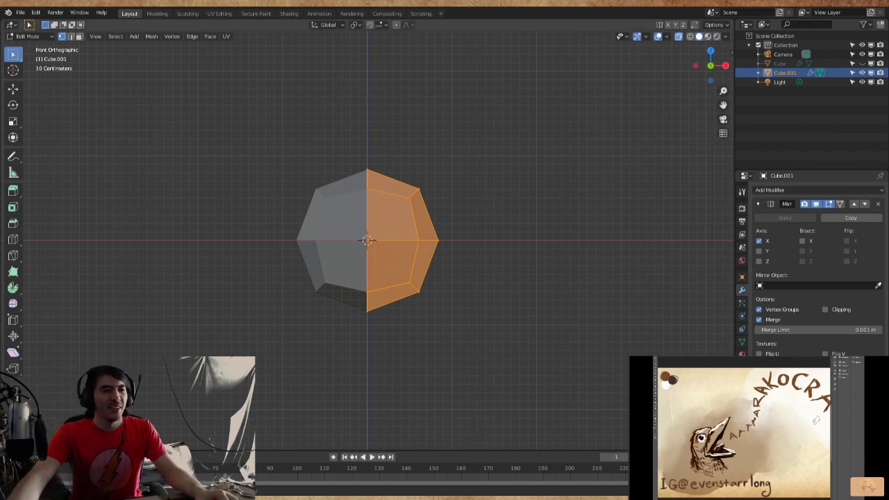
Select the beak mesh's outermost side vertex in the front view and turn on proportional editing
mouse_move(486, 236)
middle_mouse_down()
mouse_move(581, 228)
mouse_move(496, 244)
middle_mouse_up()
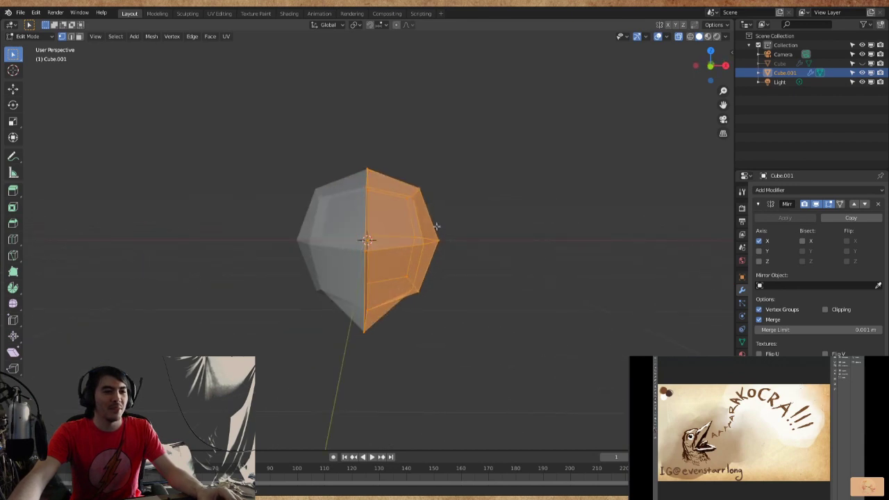
left_click(489, 250)
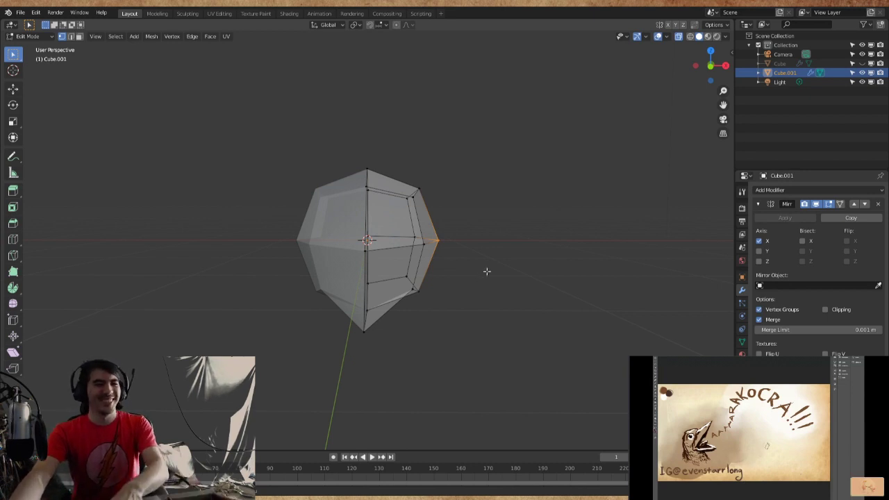
key("KP_1")
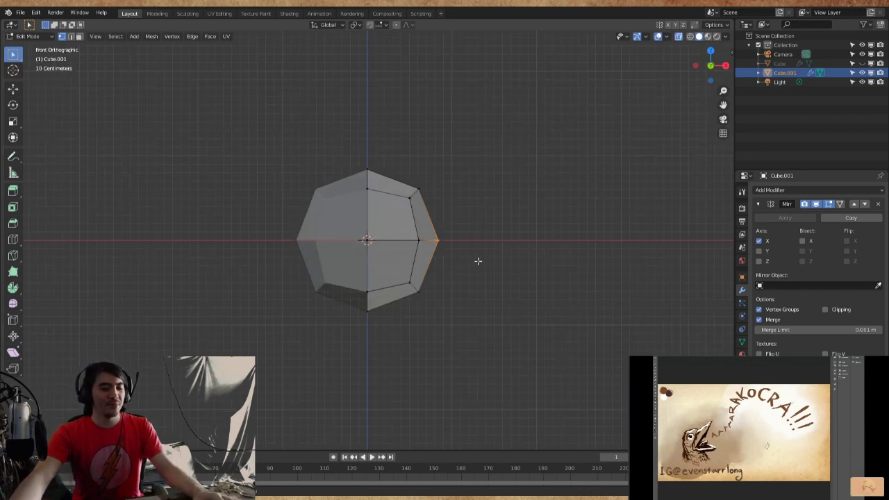
left_click(396, 25)
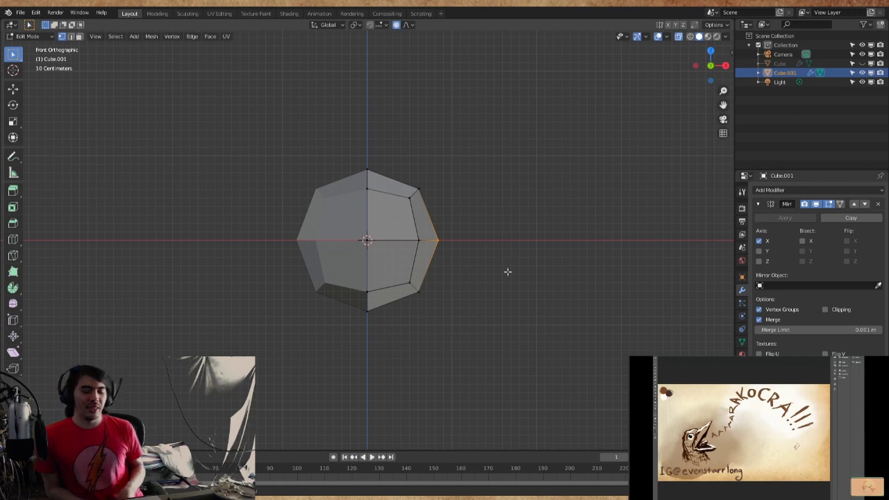
Unhide the original head mesh so it shows together with the beak mesh
middle_click_drag(516, 201, 498, 219)
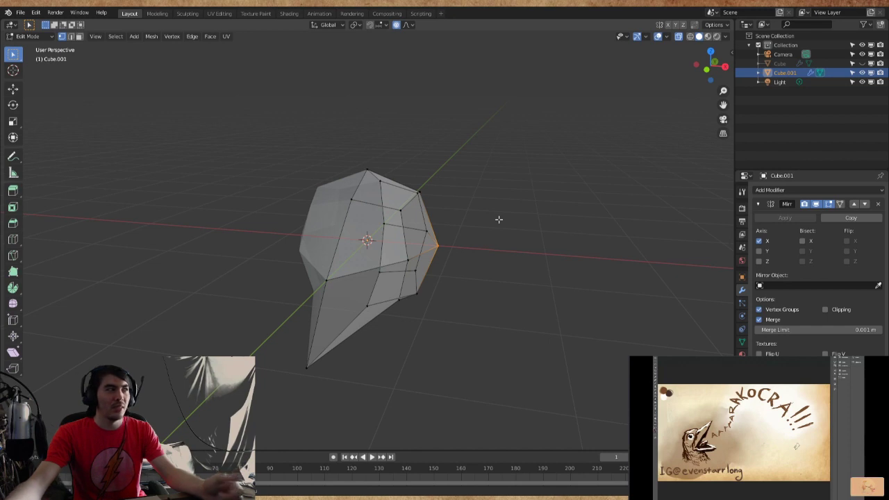
middle_click_drag(446, 230, 461, 213)
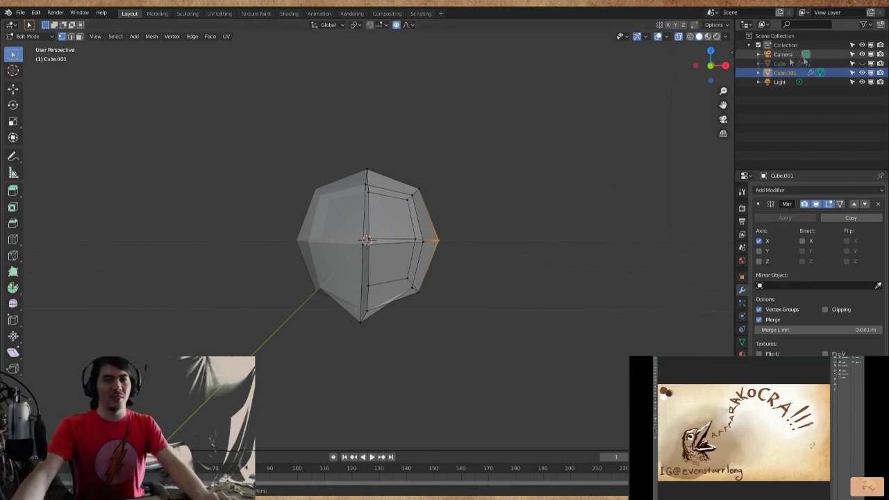
left_click(862, 63)
Try to move the beak mesh's outer side vertex in the front view
middle_click_drag(539, 184, 501, 210)
key("KP_1")
key("g")
left_click(482, 183)
key("ctrl+z")
key("ctrl+shift+z")
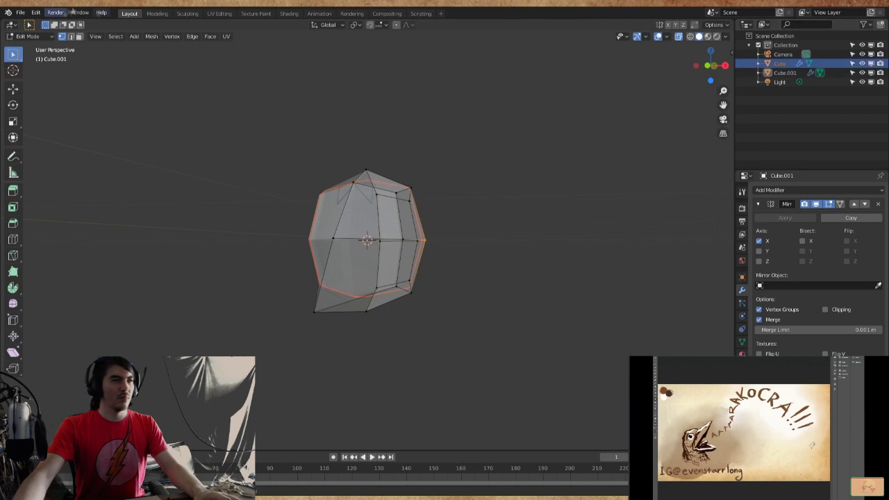
Return to Object Mode and scale up the rounded head mesh around the beak mesh
key("Tab")
left_click(389, 209)
key("s")
key("Escape")
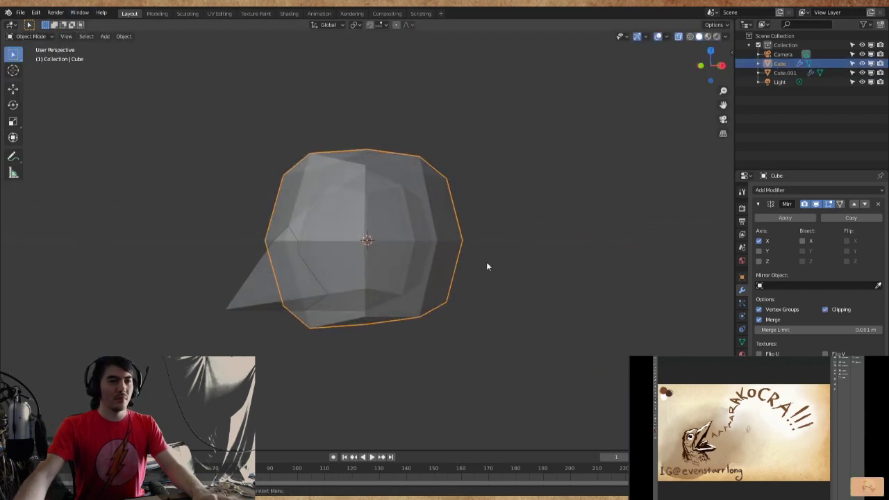
left_click(492, 239)
Move the beak mesh forward along negative Y so it protrudes from the head
left_click(242, 292)
key("g")
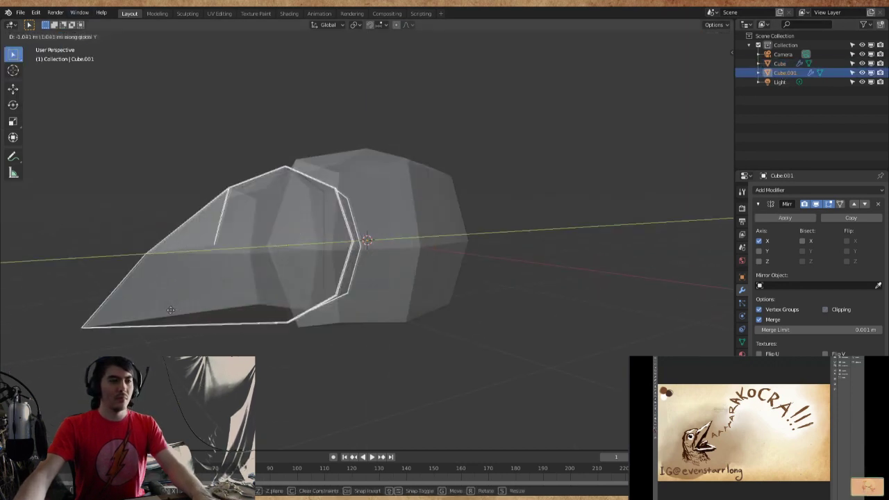
right_click(173, 316)
key("g")
key("z")
left_click(338, 334)
key("ctrl+z")
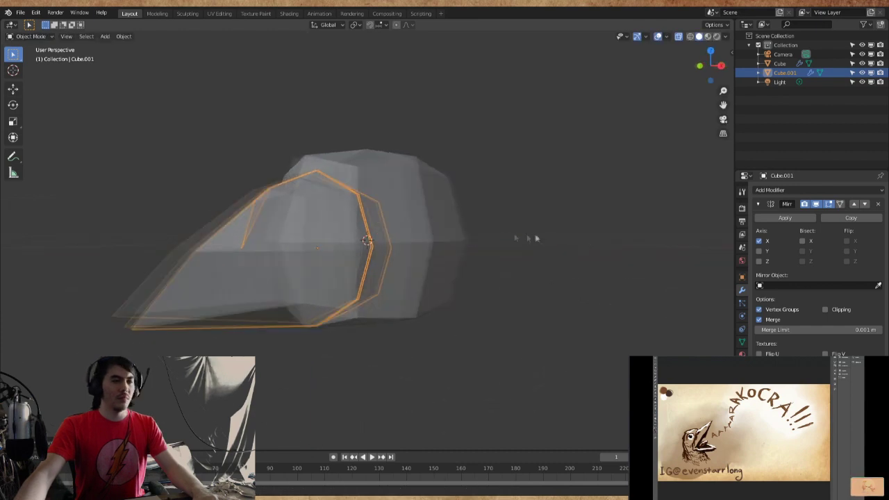
Enlarge the head mesh and move it up about 0.28 m along Z and slightly back along Y behind the beak
left_click(467, 294)
key("g")
key("z")
key("Escape")
key("g")
key("z")
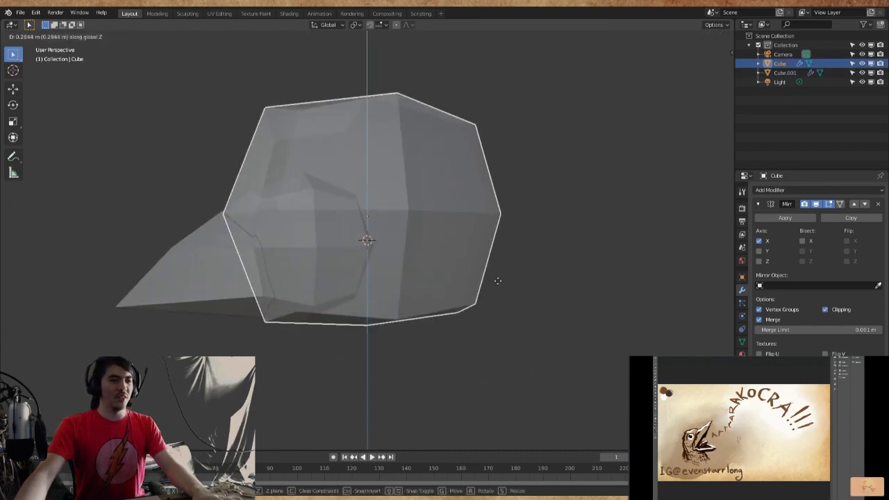
key("x")
key("y")
key("Escape")
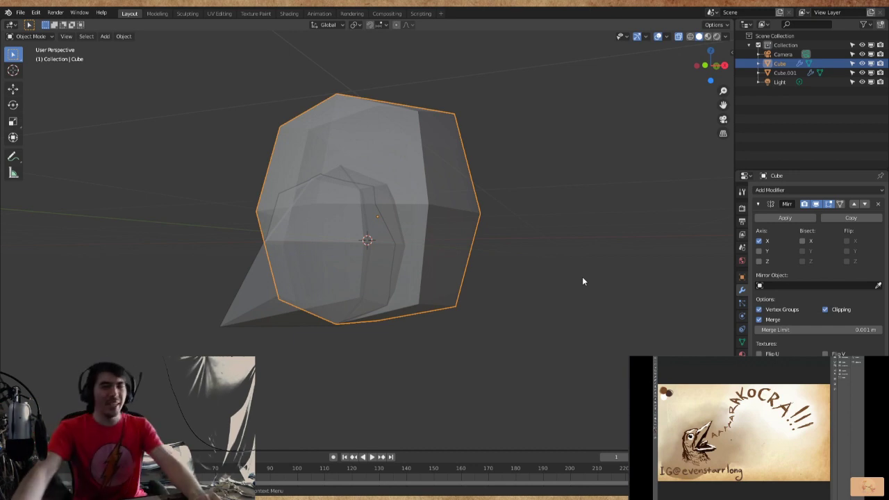
middle_click_drag(500, 269, 271, 259)
scroll(246, 257, "down", 2)
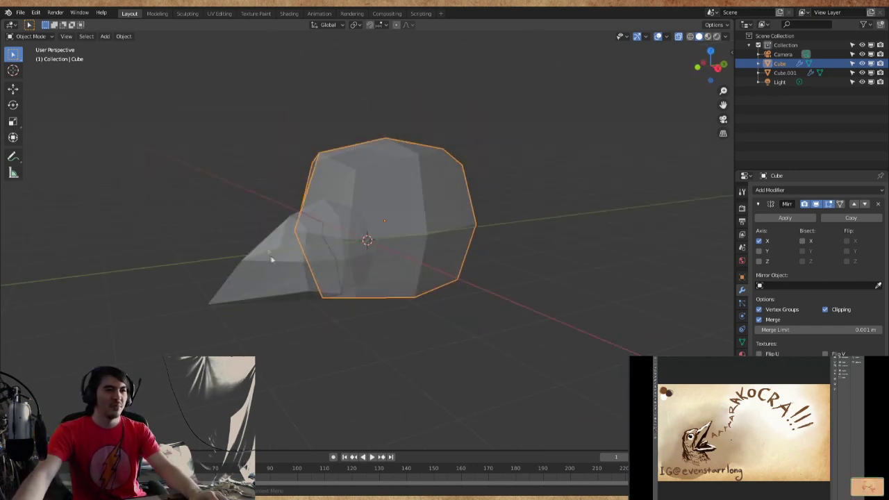
Enter Edit Mode on the head mesh and move its upper rear vertices back along Y
key("Tab")
middle_click_drag(589, 209, 479, 161)
left_click(472, 159)
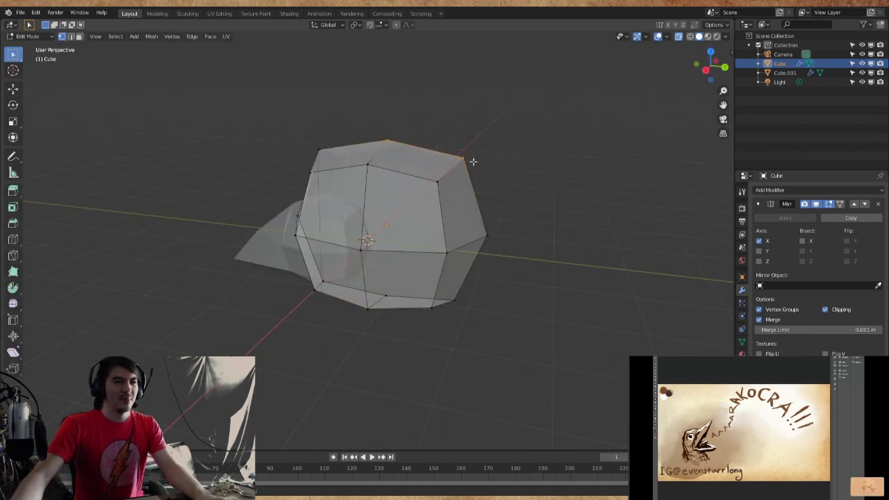
key("g")
key("y")
middle_click_drag(561, 133, 459, 251)
key("Escape")
key("g")
key("y")
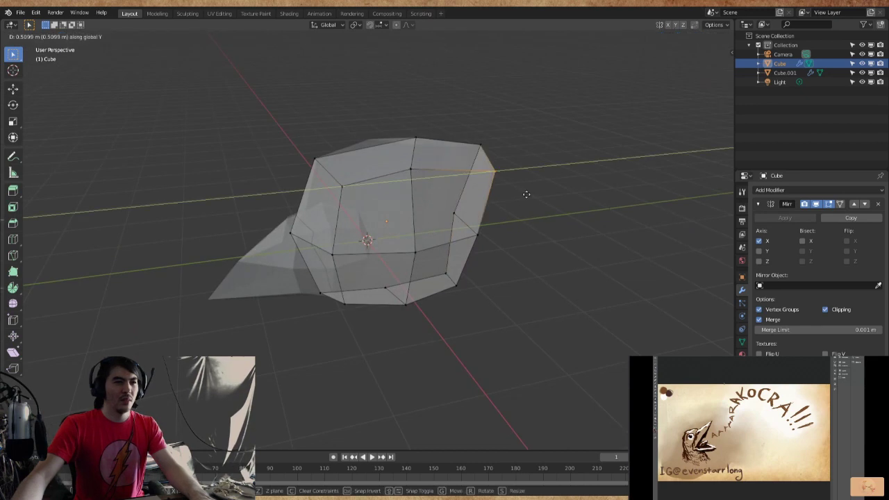
key("Escape")
middle_click_drag(548, 178, 536, 182)
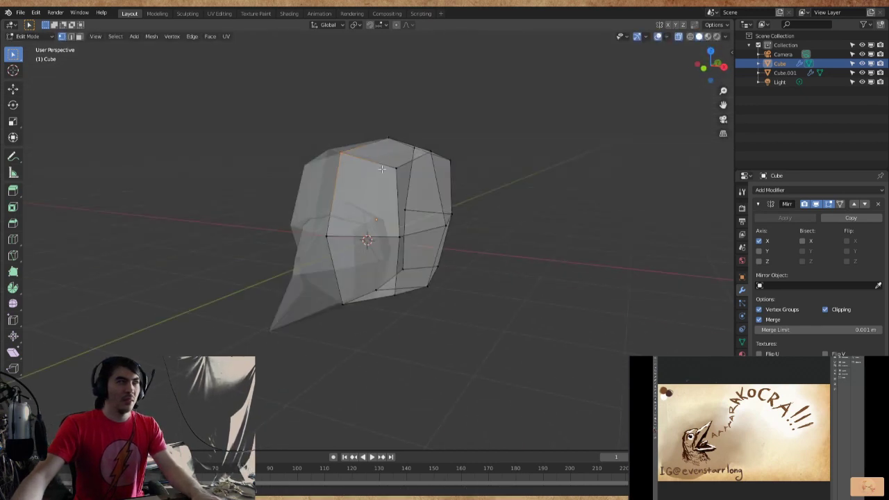
Adjust the selected upper vertices of the head mesh along Z
key("g")
key("z")
key("Escape")
middle_click_drag(376, 168, 416, 249)
key("g")
key("z")
left_click(486, 277)
left_click(330, 286)
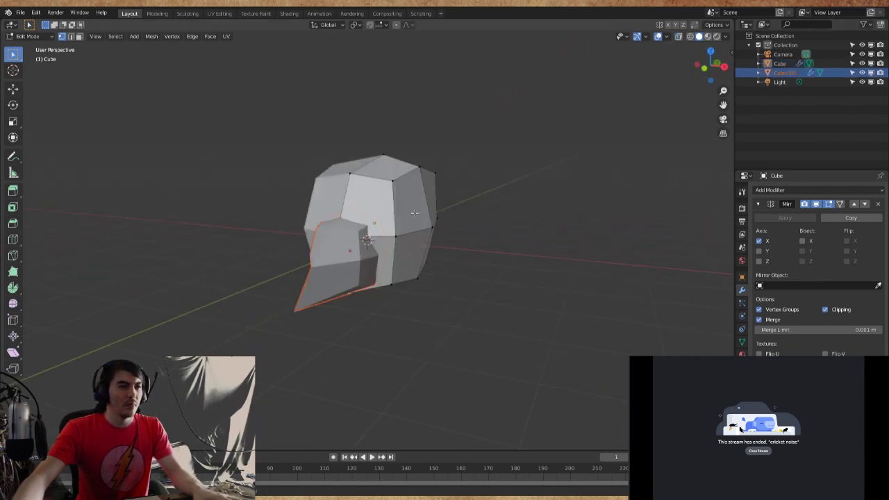
Switch to the beak mesh in Edit Mode and shift its selected vertex along X
key("Tab")
left_click(349, 258)
key("Tab")
middle_click_drag(375, 224, 313, 324)
key("g")
key("z")
key("x")
left_click(406, 226)
Pull the beak tip forward along negative Y with proportional editing enabled to lengthen the beak
key("g")
key("y")
left_click(310, 218)
key("o")
key("g")
key("y")
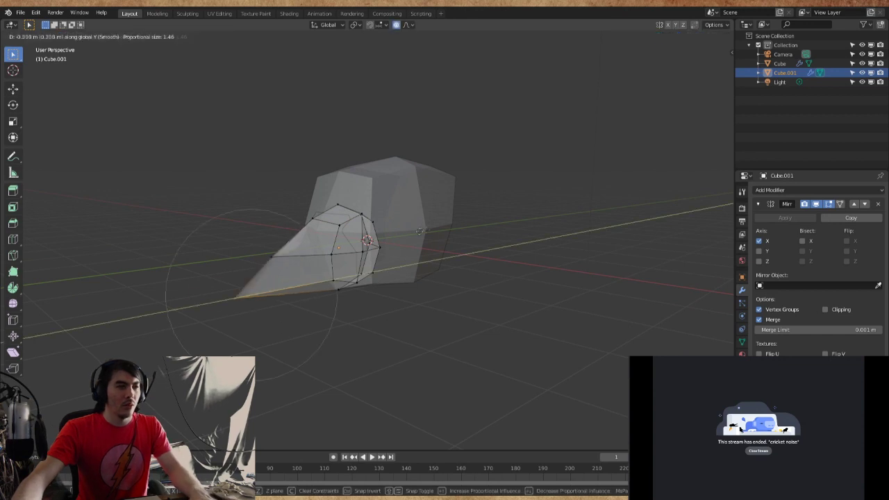
left_click(387, 240)
middle_click_drag(387, 240, 486, 264)
Enable Clipping on the beak's Mirror modifier, and select the head mesh in Object Mode
left_click(825, 309)
key("ctrl+l")
key("Tab")
left_click(408, 203)
middle_click_drag(408, 203, 408, 203)
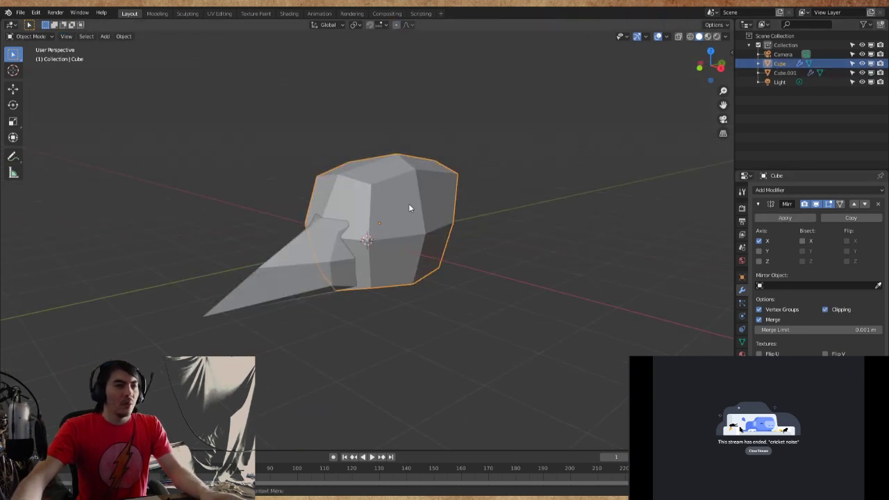
Apply the head's Mirror modifier and enable Dyntopo for the head in the Sculpting workspace
left_click(157, 14)
left_click(187, 13)
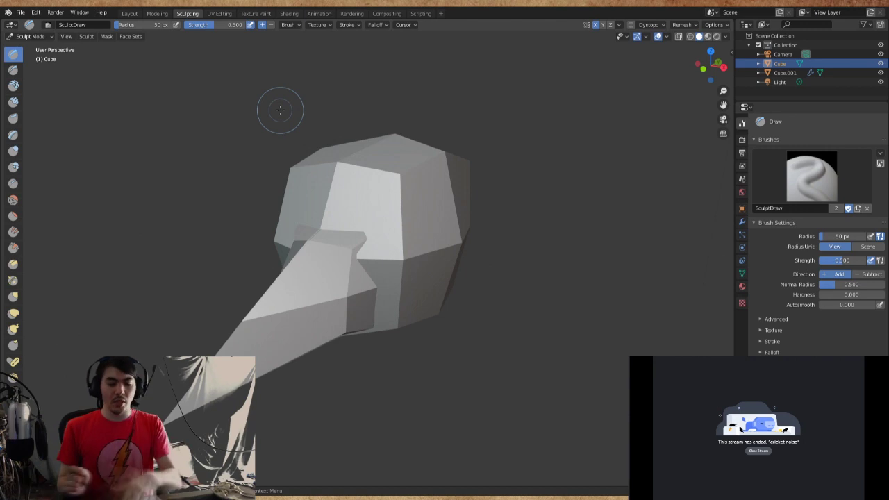
left_click(630, 24)
left_click(649, 24)
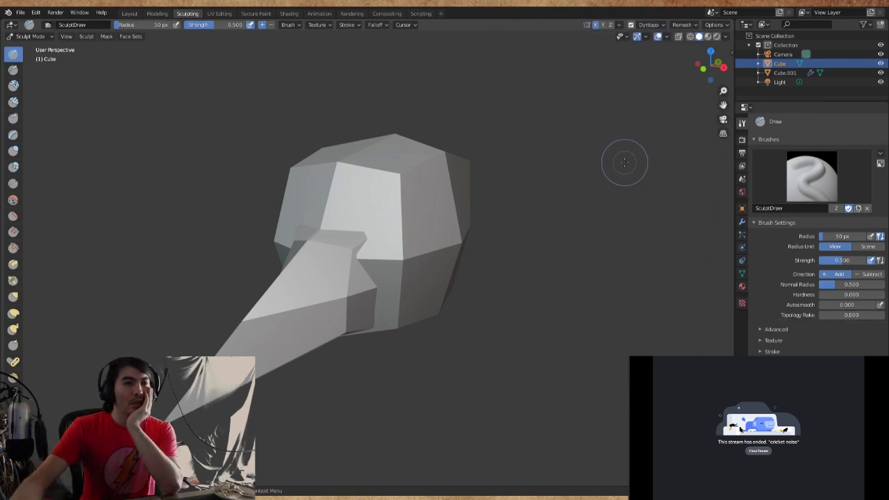
Sculpt brow ridges and eye hollows on the front of the head with the Clay Strips brush at 24 px radius
key("c")
left_click_drag(351, 212, 396, 173)
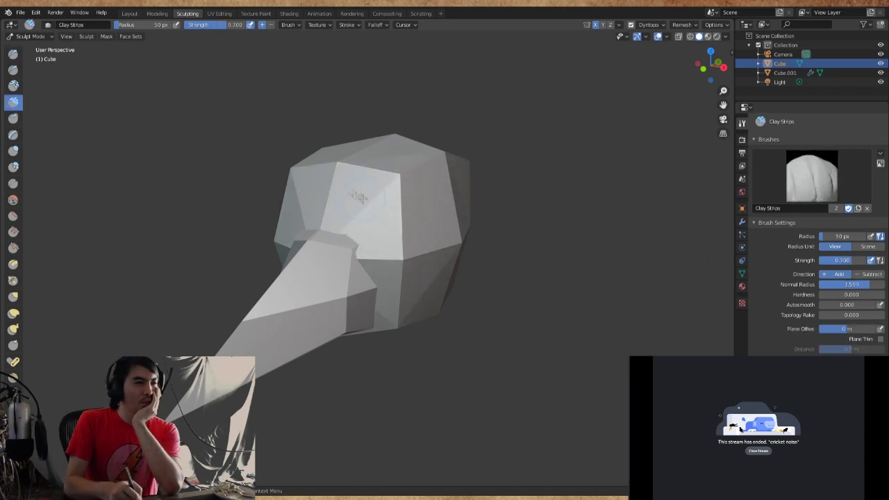
middle_click_drag(391, 271, 371, 277)
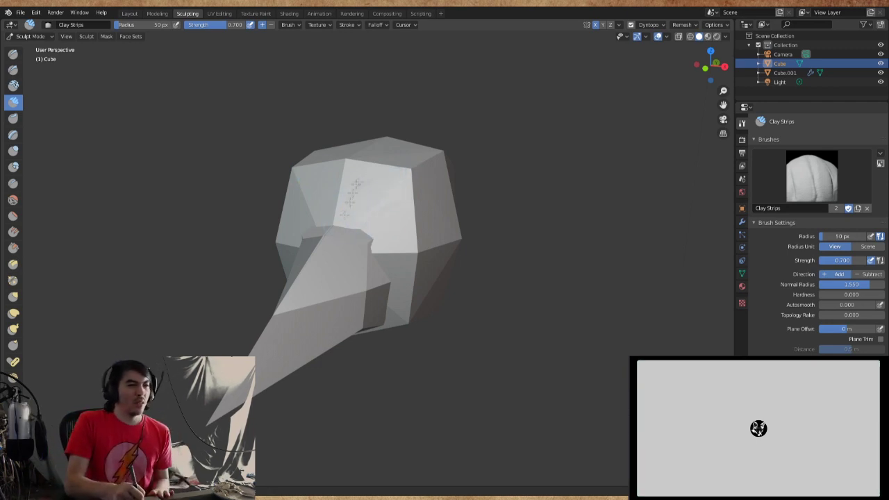
mouse_move(357, 189)
left_mouse_down()
mouse_move(337, 177)
mouse_move(373, 193)
mouse_move(372, 200)
mouse_move(376, 179)
mouse_move(374, 189)
mouse_move(395, 169)
mouse_move(356, 199)
left_mouse_up()
key("f")
left_click(375, 178)
left_click_drag(378, 169, 342, 202)
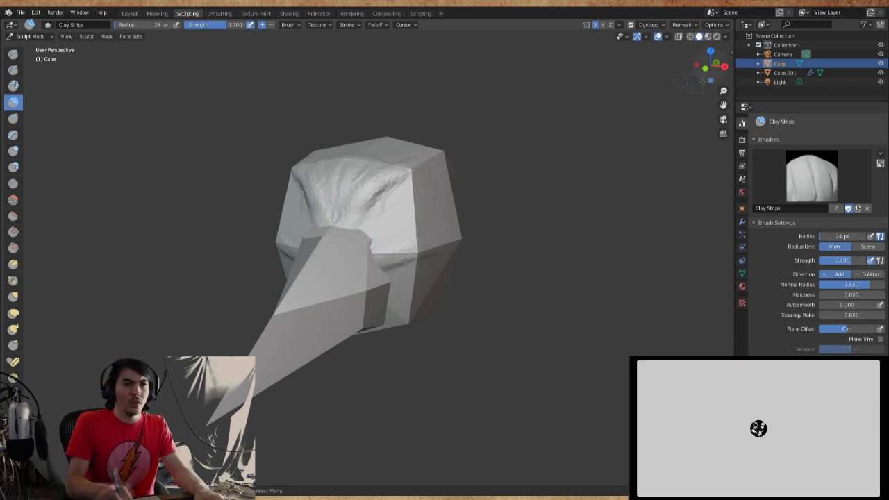
With the beak hidden, build up V-shaped cheek ridges at 50 px radius and smooth the forehead, and show the beak again
left_click(880, 73)
left_click_drag(413, 254, 367, 299)
mouse_move(417, 267)
left_mouse_down()
mouse_move(316, 291)
mouse_move(305, 264)
left_mouse_up()
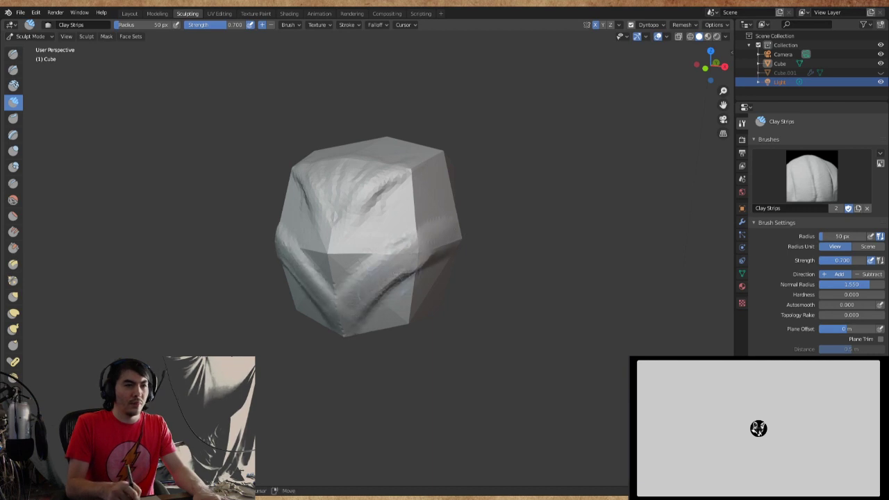
left_click_drag(416, 274, 306, 264)
mouse_move(373, 210)
left_mouse_down("shift")
mouse_move(399, 179)
mouse_move(351, 179)
left_mouse_up("shift")
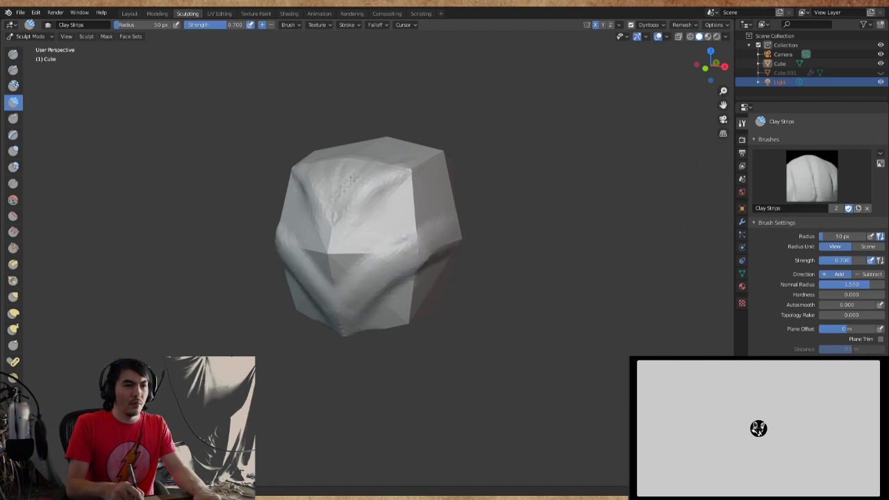
key("KP_Divide")
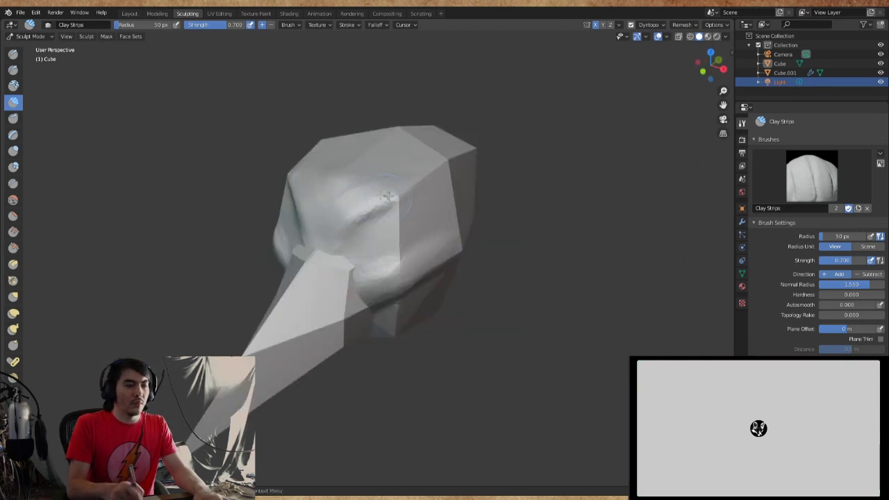
Reduce the brush radius and sculpt the eye socket above the beak base
middle_click_drag(387, 197, 389, 208)
key("bracketleft")
key("bracketleft")
key("bracketleft")
key("bracketleft")
key("bracketleft")
key("bracketleft")
left_click_drag(389, 219, 409, 197)
middle_click_drag(410, 198, 370, 262)
Set the Clay Strips radius to 61 px, fill out the cheeks and jaw around the beak base, and smooth the lower cheek
key("f")
left_click(352, 269)
mouse_move(349, 275)
left_mouse_down()
mouse_move(373, 248)
mouse_move(361, 263)
mouse_move(338, 228)
mouse_move(329, 252)
mouse_move(318, 245)
mouse_move(343, 233)
mouse_move(362, 247)
mouse_move(389, 221)
mouse_move(390, 188)
mouse_move(359, 253)
mouse_move(357, 270)
mouse_move(362, 247)
mouse_move(364, 269)
left_mouse_up()
middle_click_drag(364, 269, 349, 196)
middle_click_drag(420, 149, 379, 299)
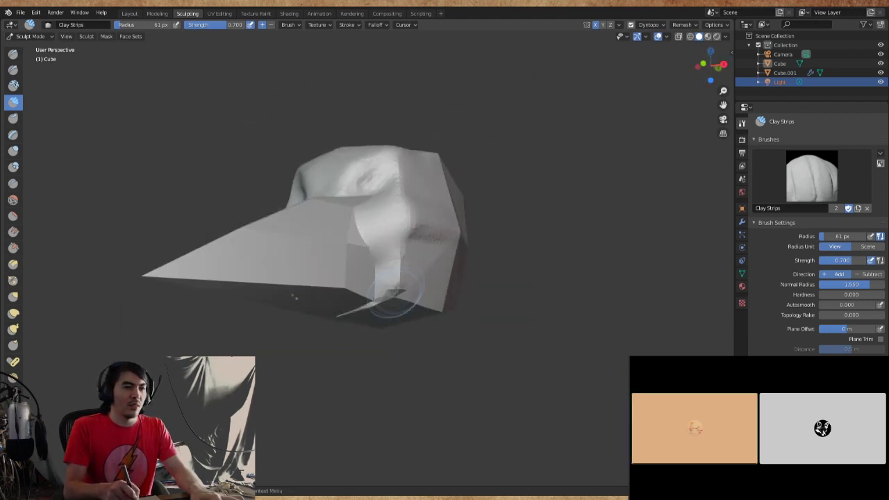
middle_click_drag(398, 267, 409, 263)
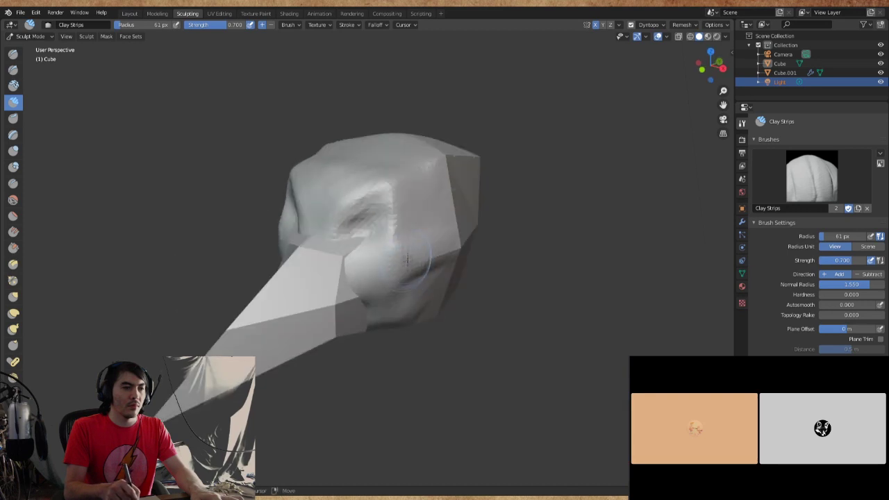
mouse_move(375, 302)
left_mouse_down("shift")
mouse_move(355, 267)
mouse_move(368, 302)
mouse_move(388, 313)
left_mouse_up("shift")
mouse_move(387, 312)
middle_mouse_down()
mouse_move(373, 242)
mouse_move(407, 250)
mouse_move(361, 234)
mouse_move(353, 240)
middle_mouse_up()
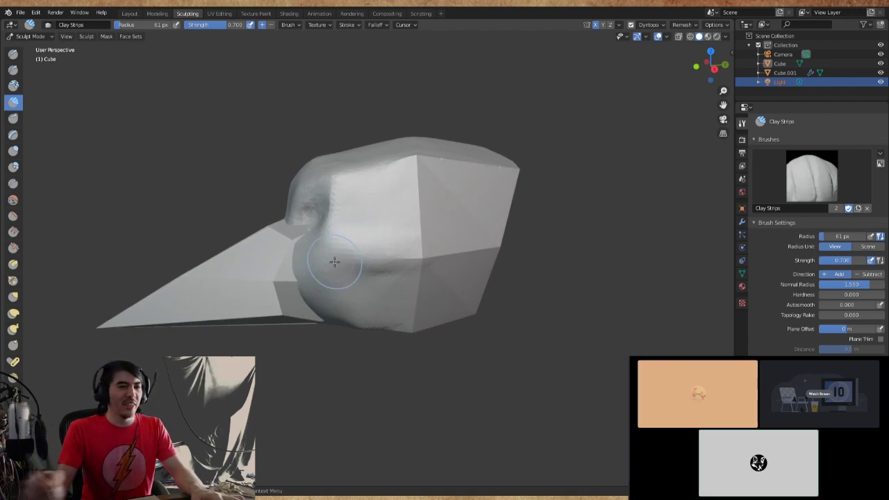
Build up the temples and sides of the head with Clay Strips at 61 px to soften the hard edges
middle_click_drag(372, 266, 367, 279)
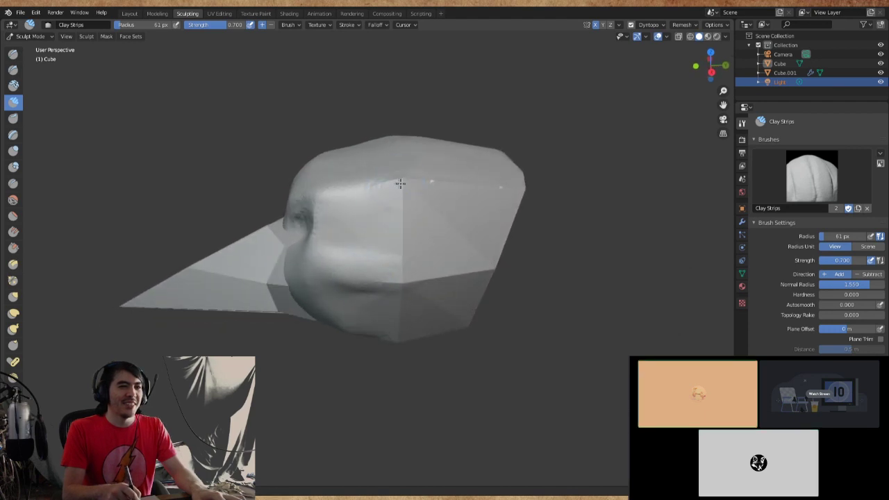
left_click_drag(410, 190, 407, 185)
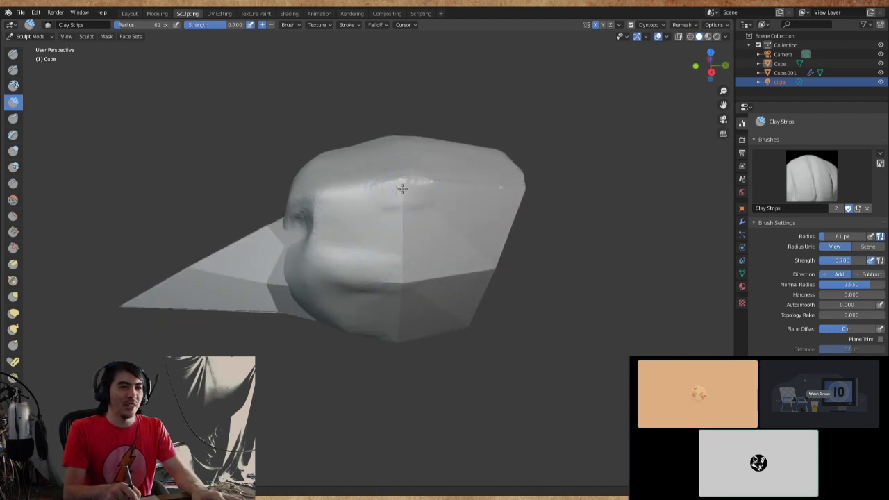
mouse_move(361, 234)
middle_mouse_down()
mouse_move(412, 198)
mouse_move(382, 220)
middle_mouse_up()
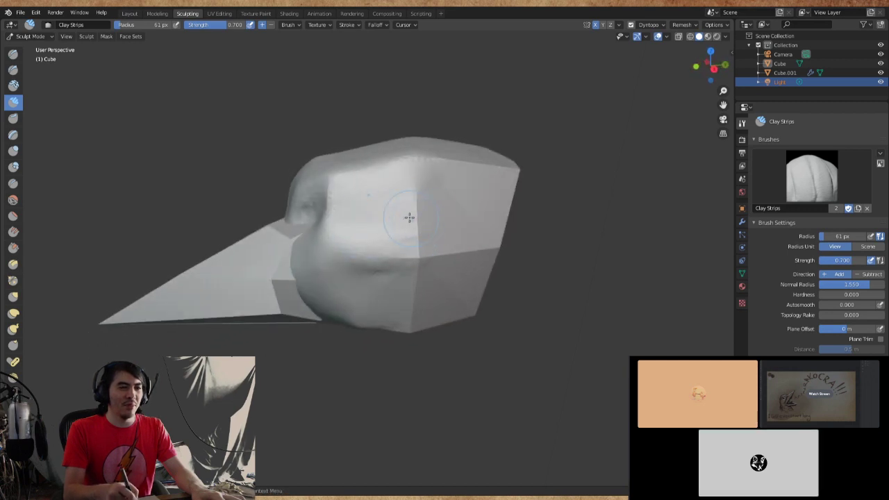
middle_click_drag(397, 218, 392, 223)
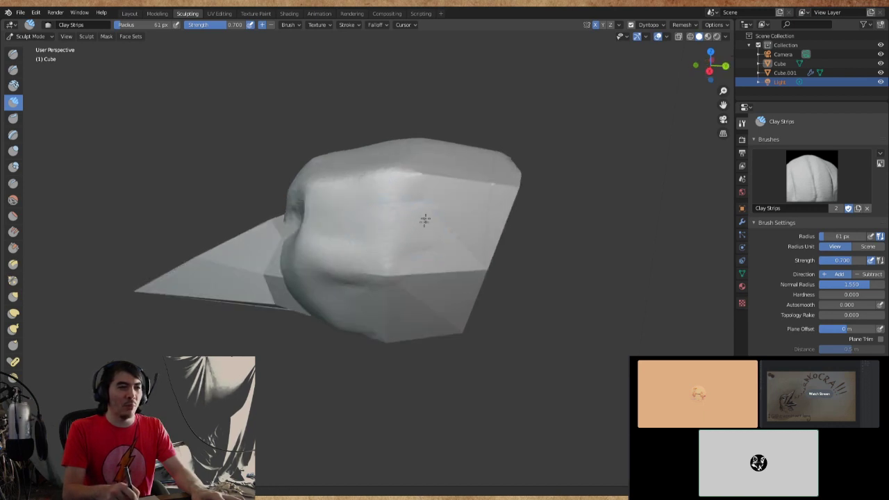
mouse_move(384, 247)
middle_mouse_down()
mouse_move(429, 238)
mouse_move(447, 205)
middle_mouse_up()
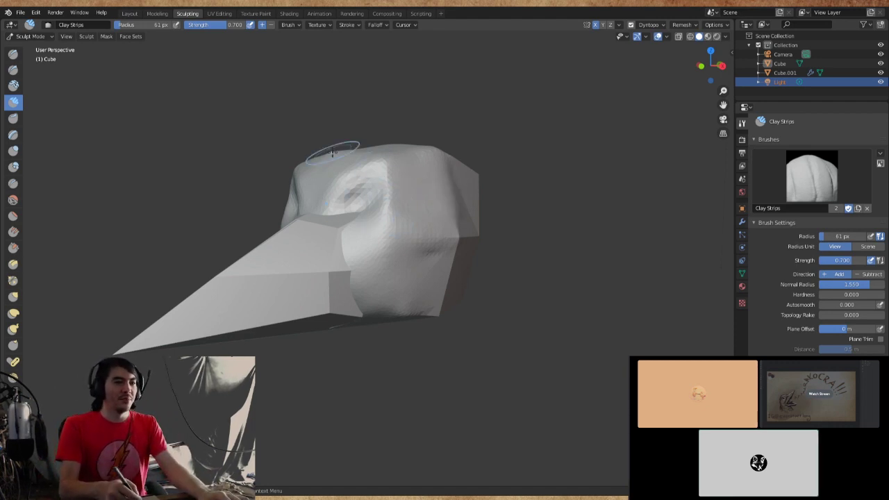
Round out the crown and upper brow of the head with Clay Strips at 61 px radius
middle_click_drag(332, 152, 239, 296)
mouse_move(305, 289)
middle_mouse_down()
mouse_move(316, 281)
mouse_move(307, 278)
middle_mouse_up()
mouse_move(439, 231)
middle_mouse_down()
mouse_move(452, 229)
mouse_move(446, 237)
middle_mouse_up()
middle_click_drag(383, 219, 406, 248)
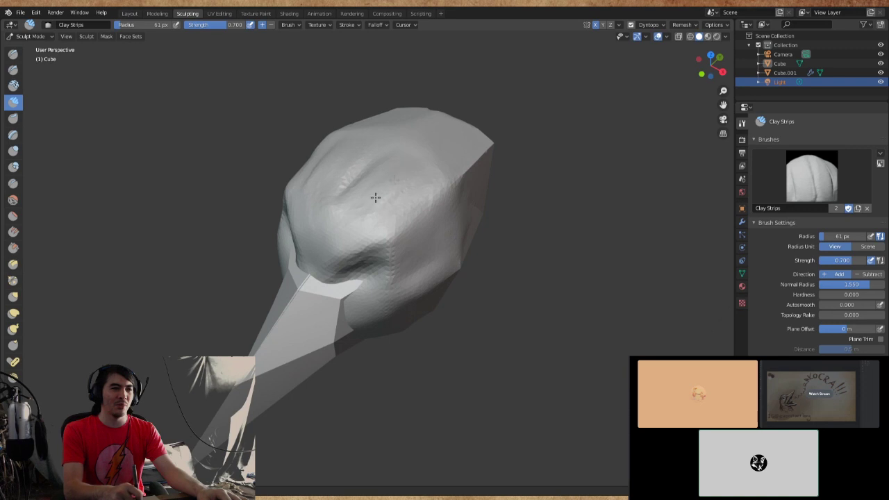
middle_click_drag(396, 188, 383, 171)
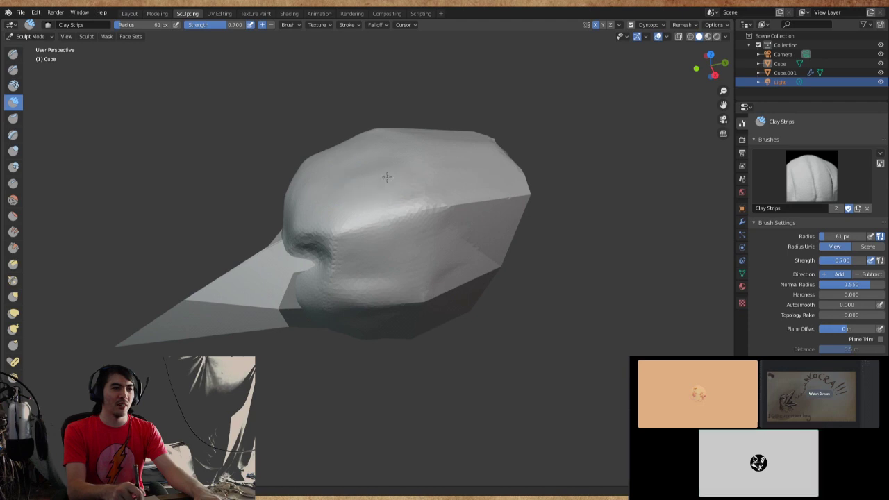
mouse_move(355, 181)
middle_mouse_down()
mouse_move(401, 138)
mouse_move(396, 169)
mouse_move(370, 182)
middle_mouse_up()
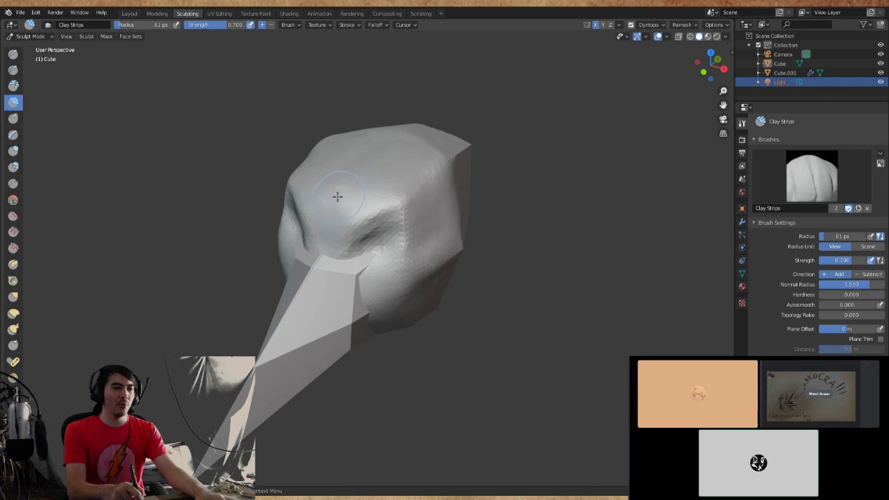
Reduce the brush radius to 26 px, then sculpt and smooth strokes down the forehead between the eyes
key("f")
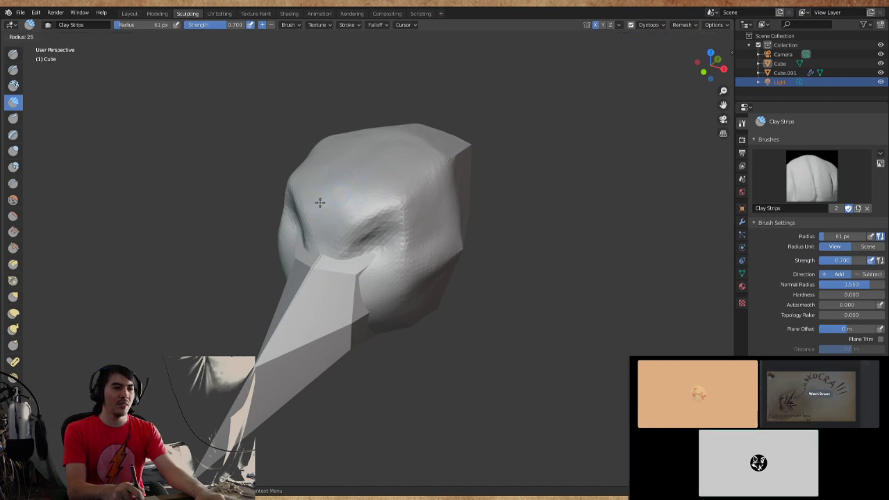
left_click(320, 203)
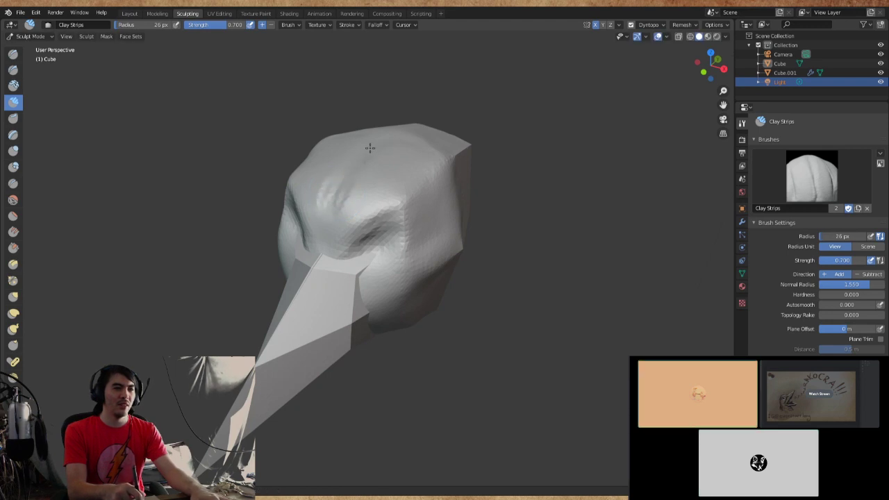
mouse_move(329, 221)
middle_mouse_down()
mouse_move(308, 208)
mouse_move(369, 175)
mouse_move(340, 195)
mouse_move(350, 217)
middle_mouse_up()
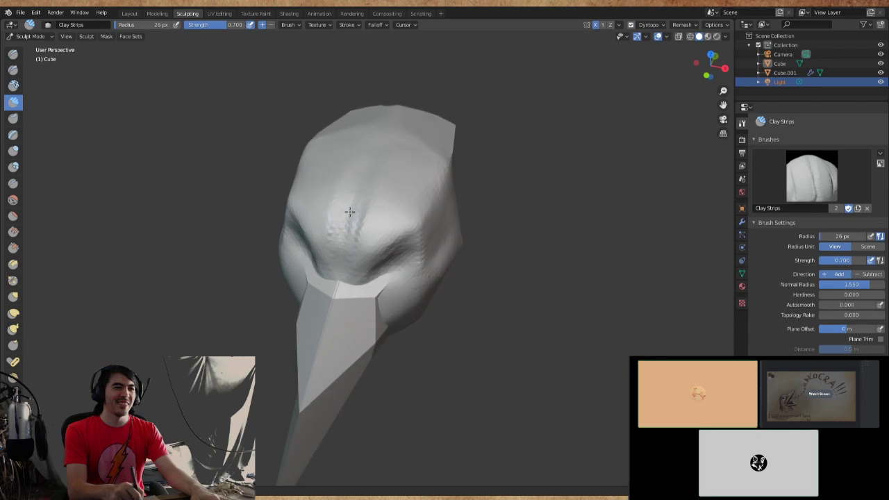
mouse_move(373, 143)
middle_mouse_down()
mouse_move(377, 151)
mouse_move(371, 136)
mouse_move(361, 172)
middle_mouse_up()
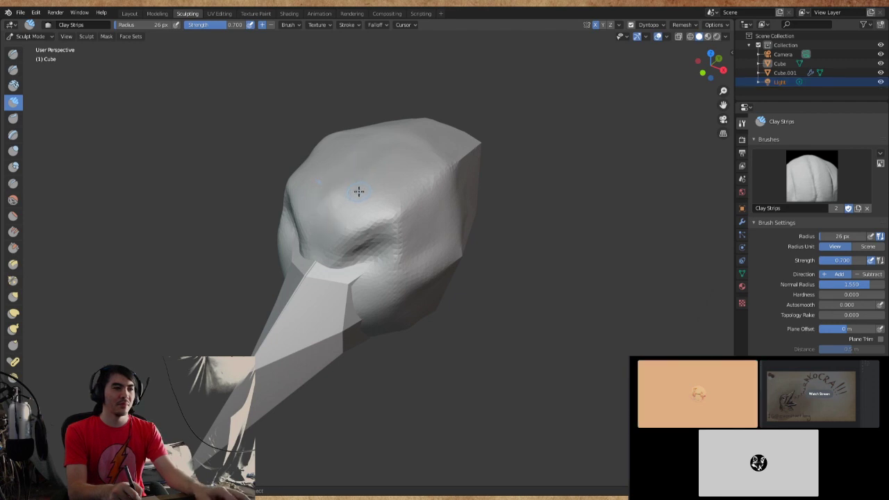
Sculpt sharp, angled brow ridges overhanging the eye sockets with Clay Strips at 26 px radius
mouse_move(354, 184)
middle_mouse_down()
mouse_move(345, 155)
mouse_move(363, 153)
middle_mouse_up()
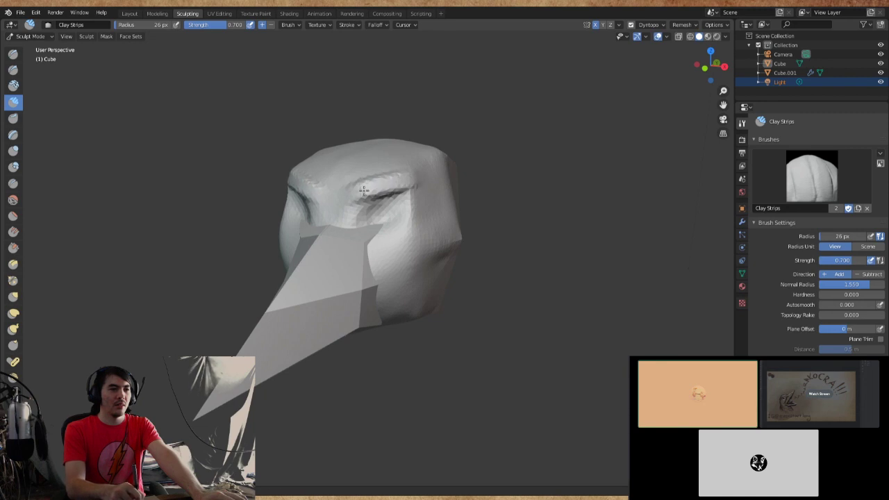
mouse_move(400, 186)
middle_mouse_down()
mouse_move(395, 220)
mouse_move(389, 192)
middle_mouse_up()
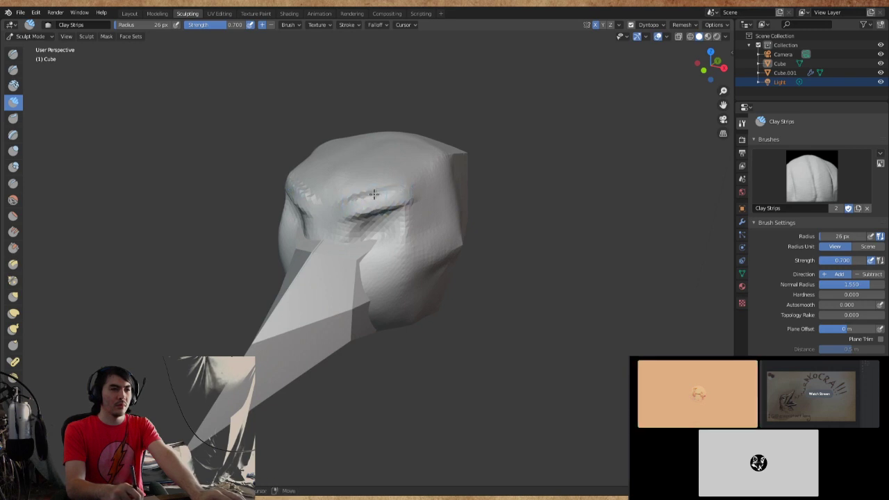
mouse_move(357, 198)
middle_mouse_down()
mouse_move(379, 215)
mouse_move(368, 189)
middle_mouse_up()
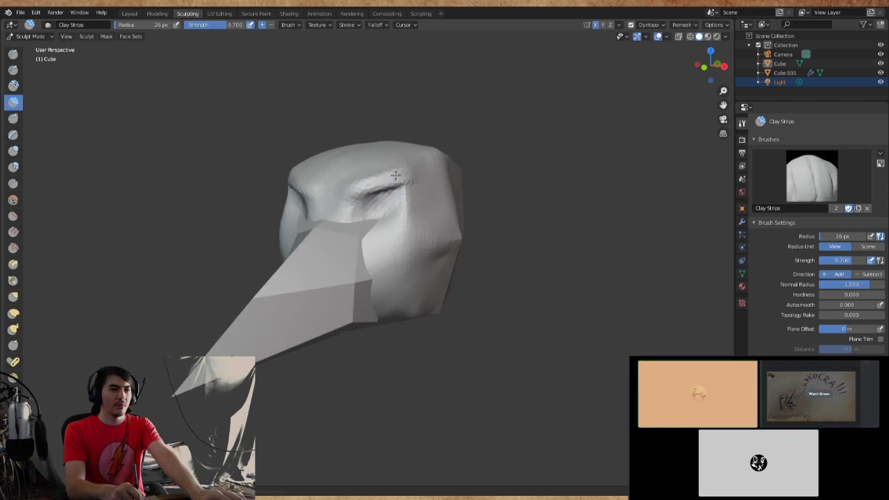
middle_click_drag(395, 175, 388, 220)
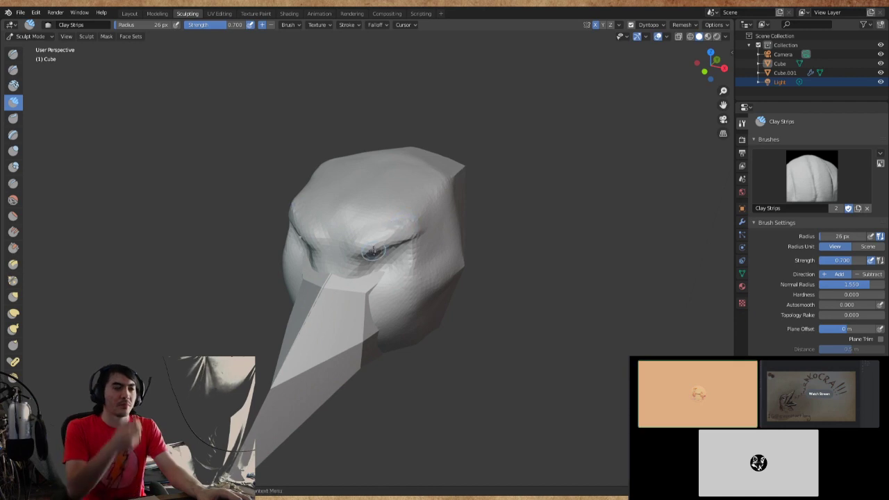
middle_click_drag(394, 217, 428, 216)
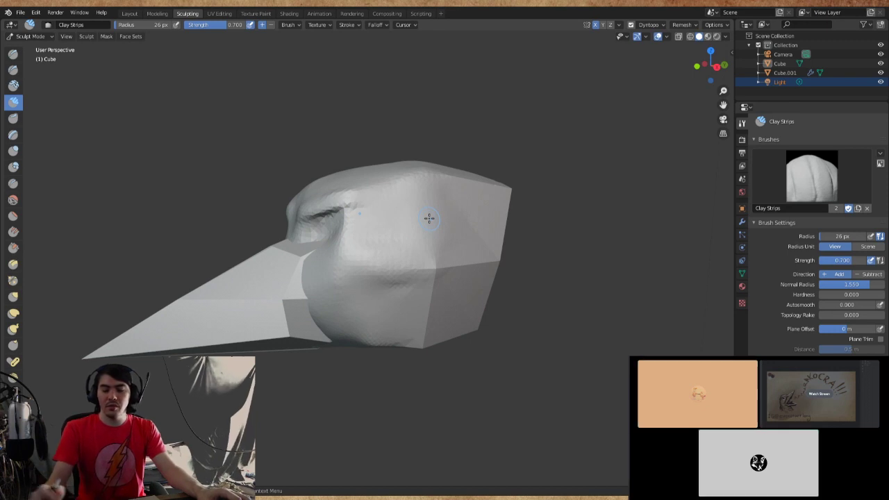
middle_click_drag(296, 255, 378, 285)
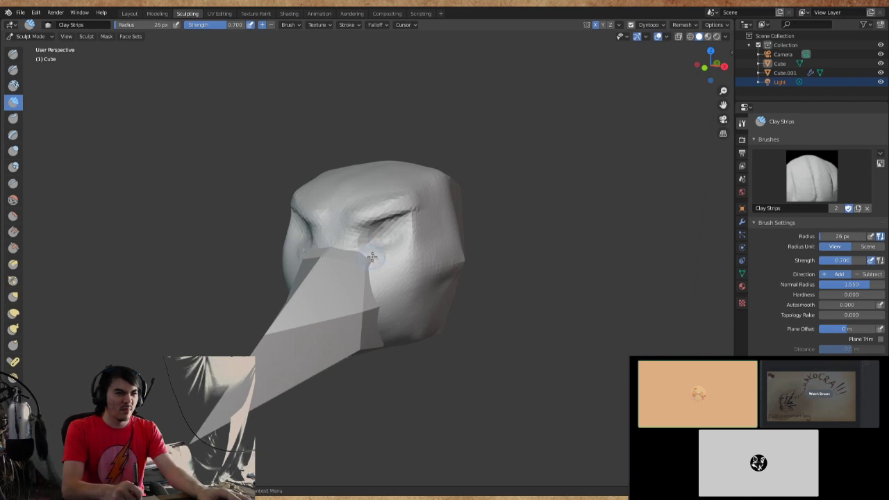
Try to pull a row of mirrored feather spikes up from the brow with Snake Hook at 46 px radius
middle_click_drag(375, 262, 362, 276)
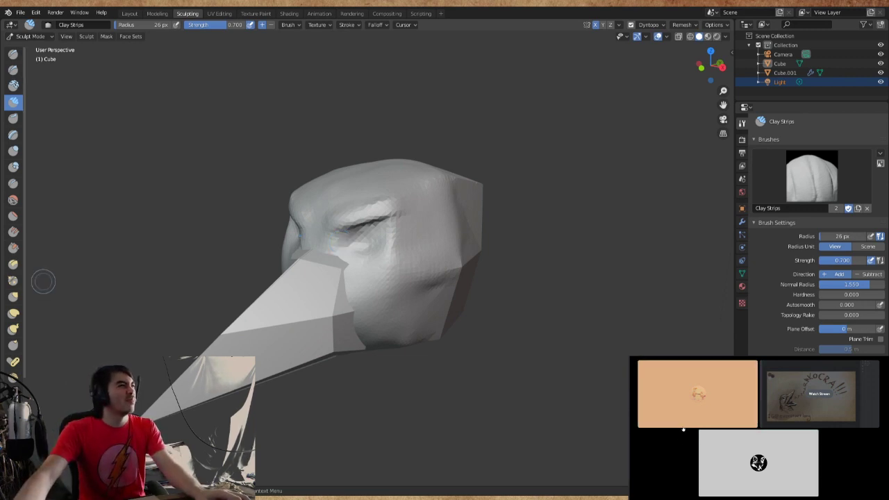
mouse_move(263, 326)
middle_mouse_down()
mouse_move(320, 335)
mouse_move(518, 260)
mouse_move(486, 264)
middle_mouse_up()
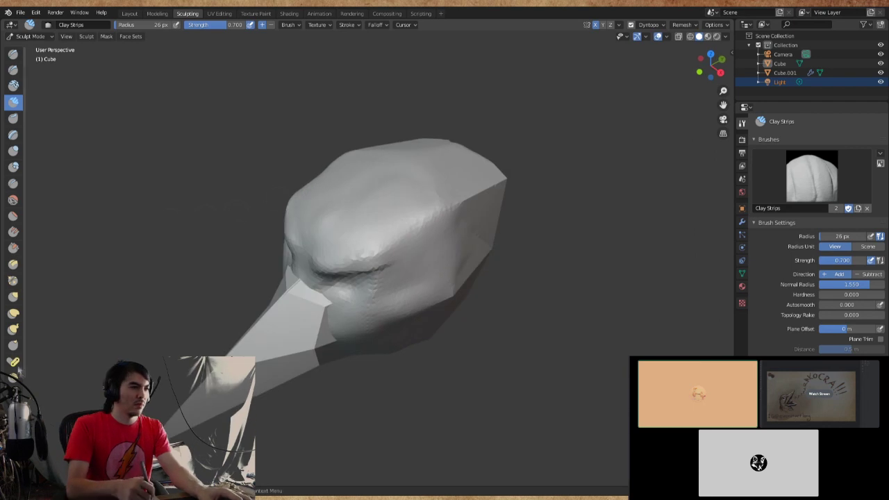
left_click(14, 328)
middle_click_drag(305, 209, 312, 195)
key("f")
left_click(326, 201)
left_click_drag(309, 202, 327, 136)
left_click_drag(347, 208, 368, 143)
middle_click_drag(367, 180, 378, 163)
left_click_drag(361, 201, 348, 132)
left_click_drag(326, 208, 319, 128)
middle_click_drag(326, 199, 365, 177)
left_click_drag(364, 174, 375, 114)
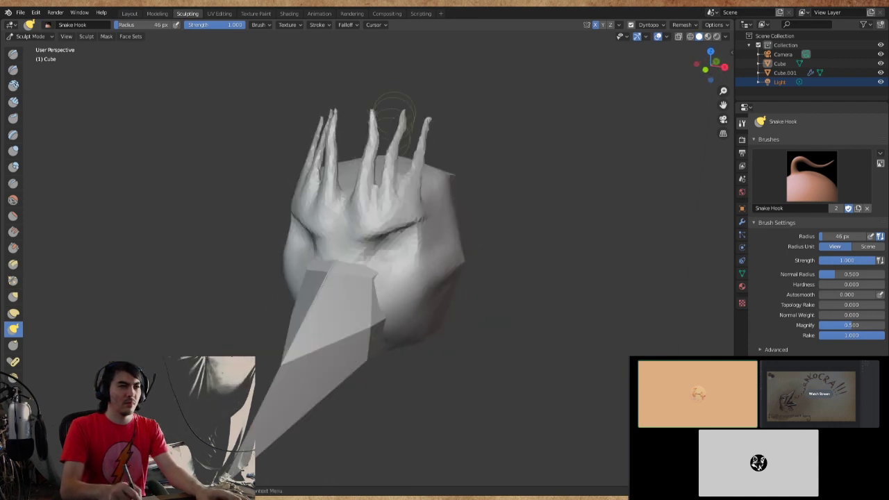
Try to bend the brow spikes with the Grab brush at 65 px, and undo the spike strokes
middle_click_drag(375, 115, 445, 139)
left_click(14, 312)
left_click(13, 296)
left_click_drag(368, 173, 402, 143)
key("ctrl+z")
key("ctrl+z")
key("ctrl+z")
key("ctrl+z")
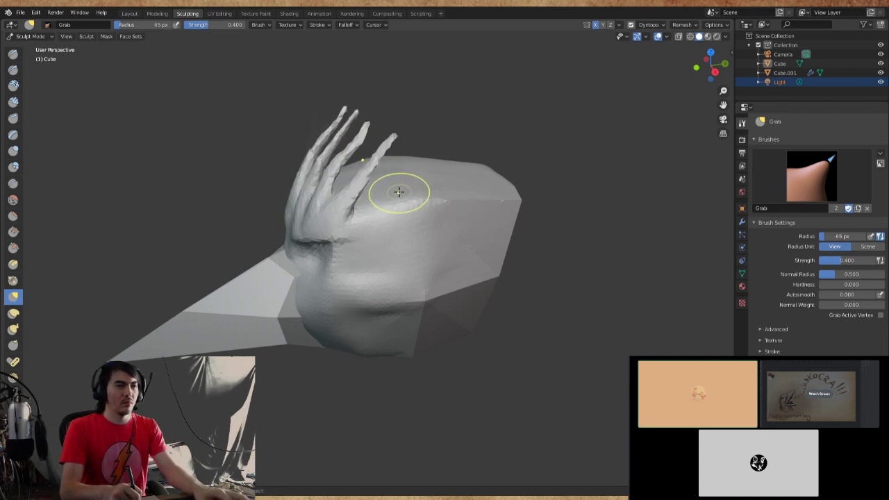
Switch to Object Mode and add a UV sphere to the scene
left_click(27, 36)
left_click(32, 46)
left_click(104, 36)
mouse_move(118, 48)
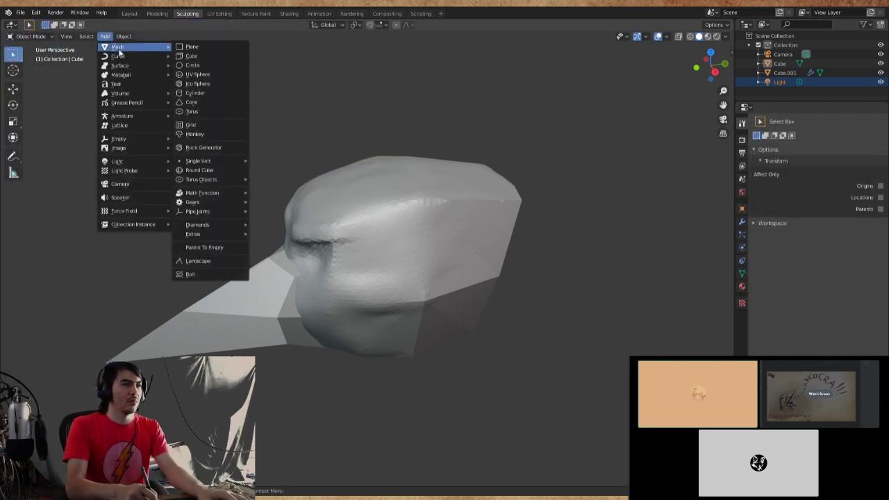
left_click(198, 74)
middle_click_drag(260, 170, 479, 267)
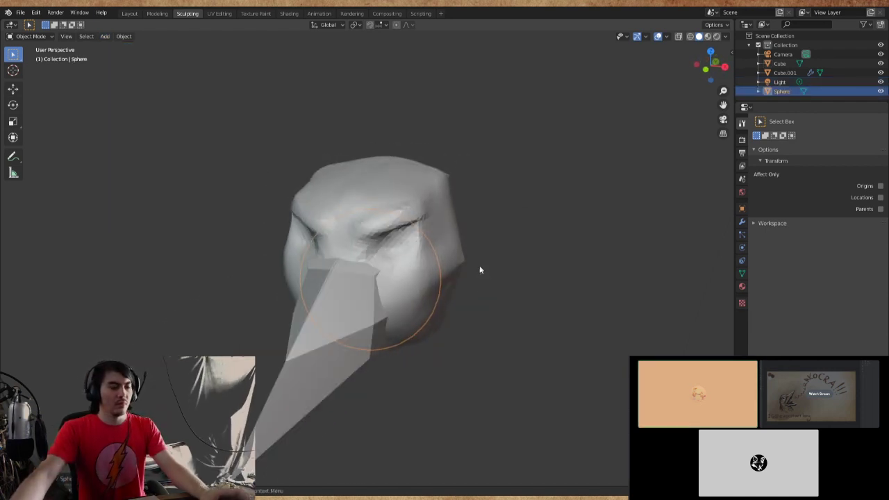
Scale down and flatten the sphere and move it up onto the forehead
key("s")
key("z")
key("g")
middle_click_drag(375, 278, 408, 229)
key("s")
left_click(460, 232)
Rotate the flattened sphere about the Y and Z axes to follow the slope of the forehead above the brow
middle_click_drag(139, 298, 366, 298)
key("r")
key("y")
left_click(389, 264)
key("r")
key("z")
middle_click_drag(389, 264, 452, 196)
left_click(435, 217)
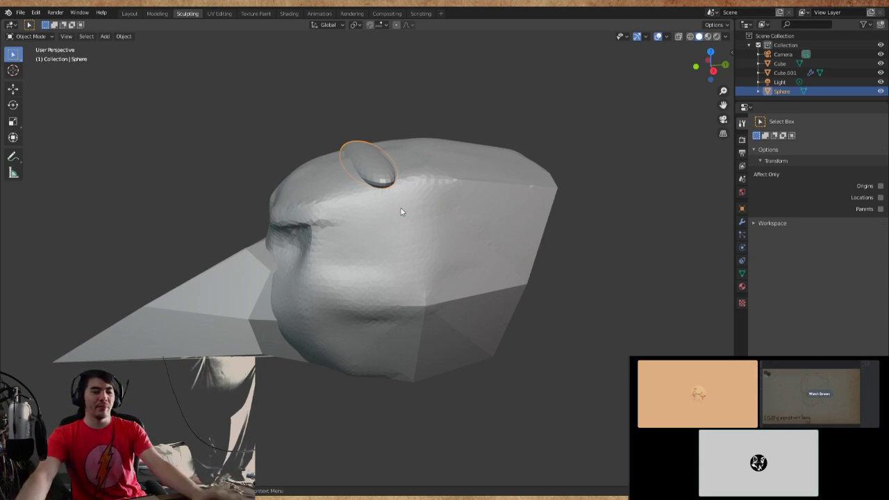
middle_click_drag(401, 213, 310, 71)
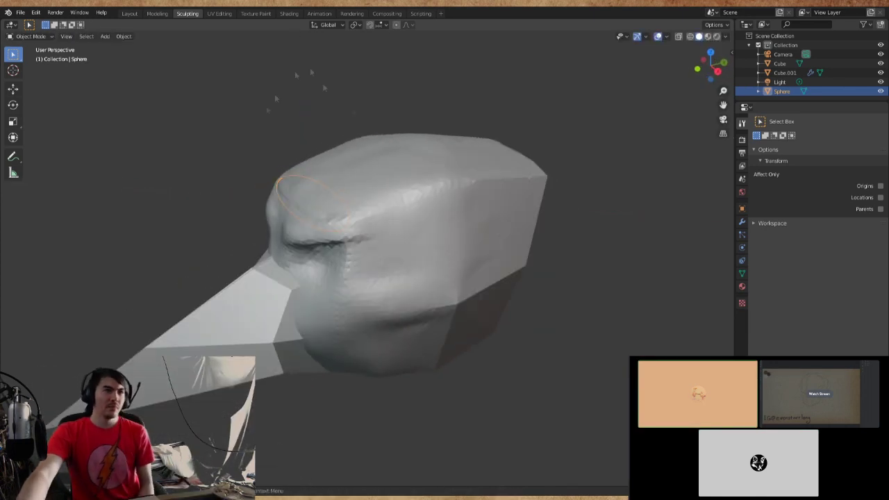
Put the sphere in Sculpt Mode and enable Dyntopo with constant detail at resolution 13
left_click(31, 37)
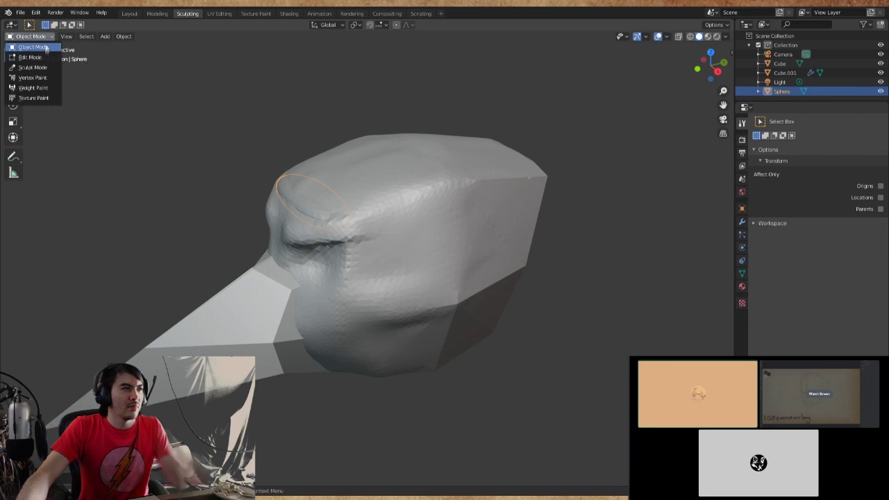
left_click(33, 67)
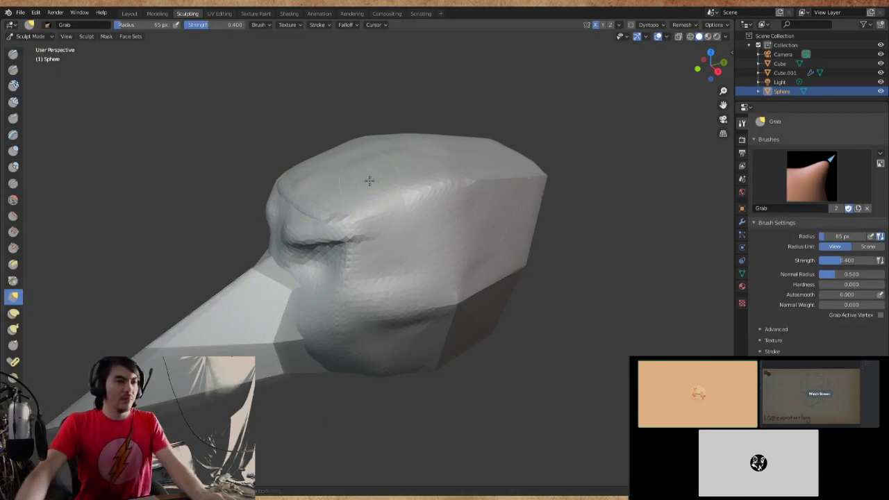
middle_click_drag(369, 182, 347, 132)
left_click(652, 25)
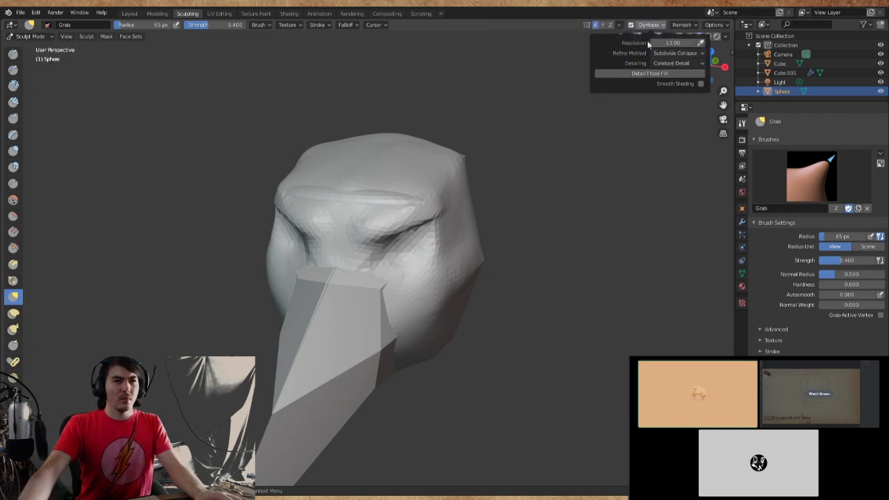
mouse_move(532, 222)
middle_mouse_down()
mouse_move(389, 240)
mouse_move(324, 198)
middle_mouse_up()
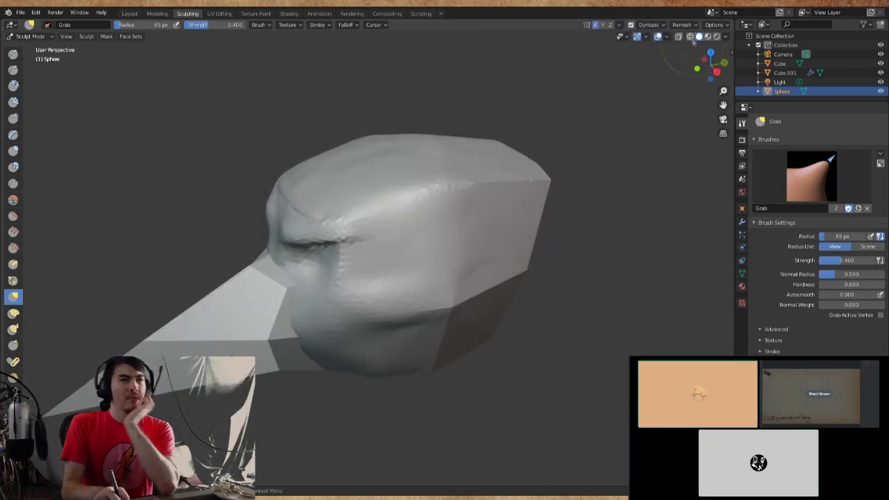
Try to pull the flattened sphere upward with the Grab brush at 65 px
key("alt+z")
left_click_drag(321, 214, 306, 149)
key("ctrl+z")
Hide the head mesh while building up the sphere's surface with Clay Strips at 65 px, and show the head again
left_click(880, 63)
middle_click_drag(528, 208, 299, 254)
left_click(13, 102)
left_click_drag(326, 229, 299, 195)
mouse_move(305, 239)
left_mouse_down()
mouse_move(337, 267)
mouse_move(316, 245)
left_mouse_up()
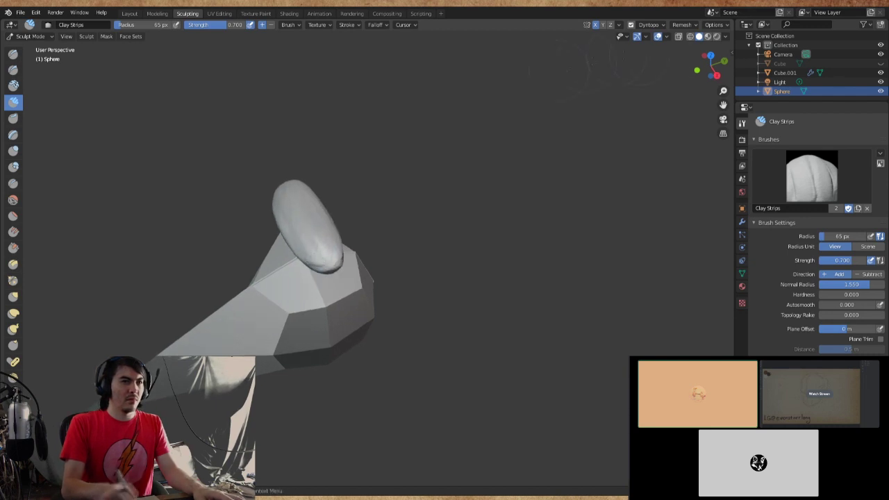
left_click(14, 328)
left_click(880, 63)
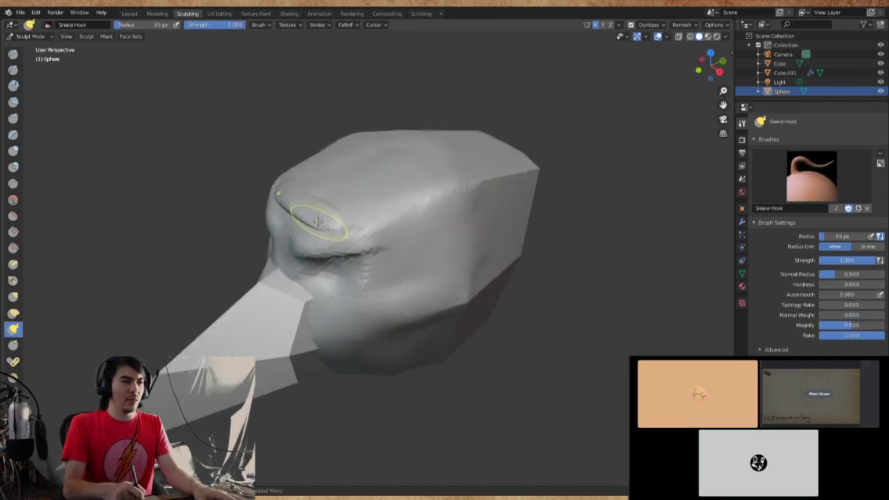
Try to pull two thick mirrored horns up from the sphere with Snake Hook at 65 px, and undo them
middle_click_drag(311, 205, 369, 204)
mouse_move(364, 205)
left_mouse_down()
mouse_move(351, 159)
mouse_move(379, 133)
left_mouse_up()
middle_click_drag(361, 173, 368, 192)
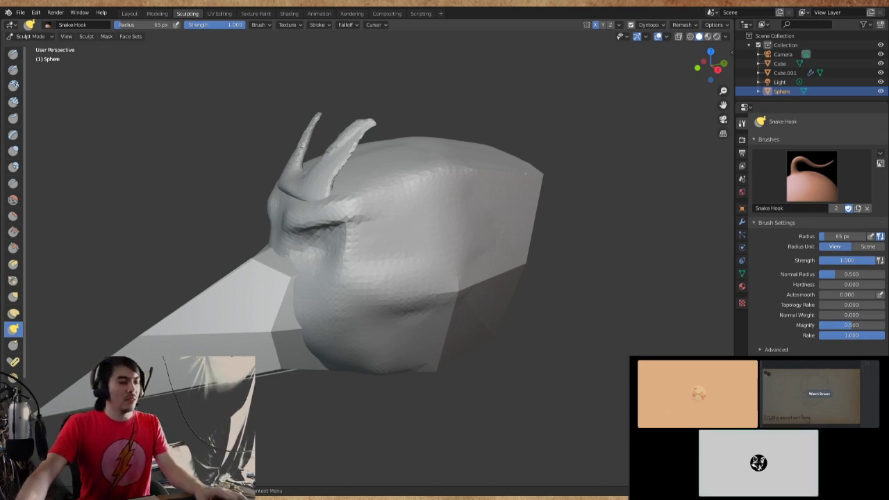
middle_click_drag(344, 215, 359, 218)
mouse_move(359, 218)
left_mouse_down()
mouse_move(399, 142)
mouse_move(404, 105)
left_mouse_up()
middle_click_drag(405, 105, 399, 160)
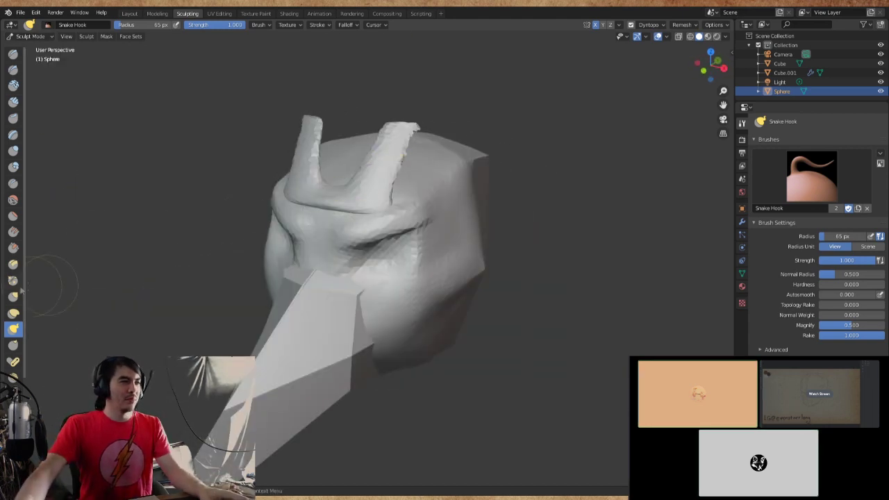
key("ctrl+z")
key("ctrl+z")
Pull thin mirrored spikes up from the sphere with Snake Hook, using 28 px and 35 px radius
key("f")
left_click(386, 209)
key("ctrl+shift+z")
left_click_drag(380, 203, 385, 171)
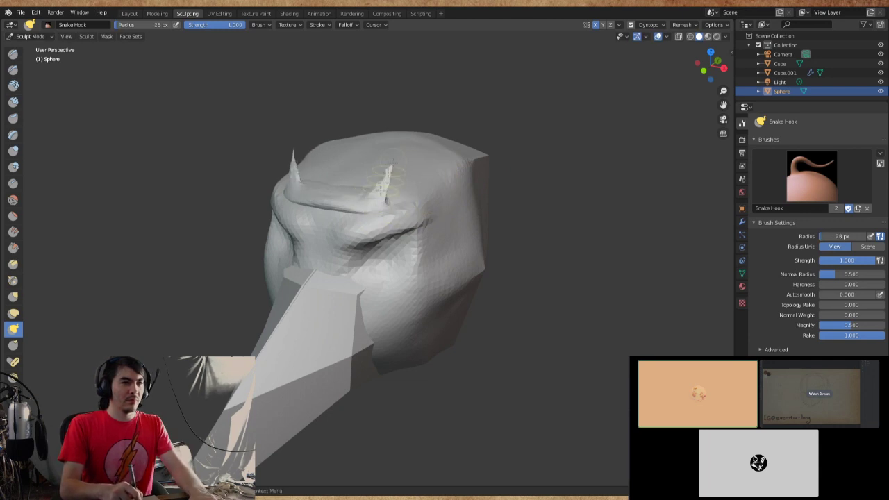
mouse_move(385, 172)
middle_mouse_down()
mouse_move(307, 187)
mouse_move(350, 187)
middle_mouse_up()
key("f")
left_click(306, 164)
left_click_drag(351, 188, 367, 158)
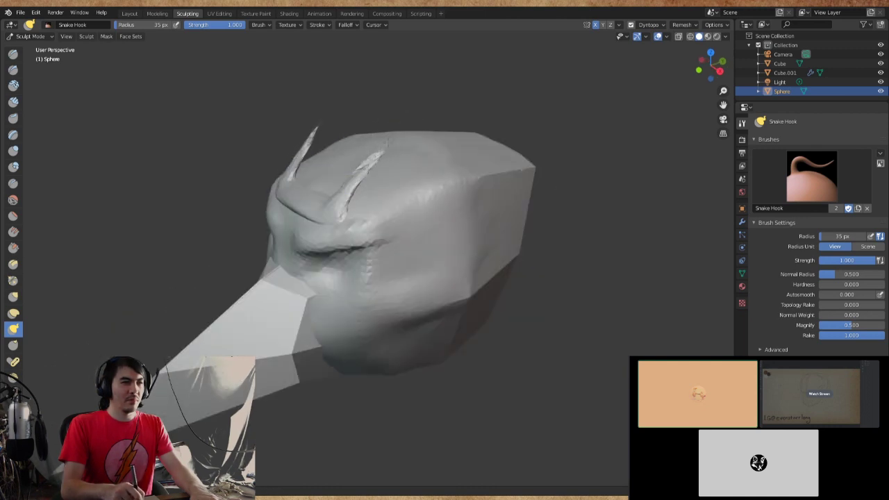
Check the spikes' mesh in wireframe and undo the latest Snake Hook strokes
left_click(690, 36)
mouse_move(486, 180)
middle_mouse_down()
mouse_move(389, 220)
mouse_move(402, 169)
mouse_move(344, 200)
mouse_move(392, 182)
middle_mouse_up()
key("shift+z")
key("ctrl+z")
key("ctrl+z")
key("ctrl+z")
key("ctrl+z")
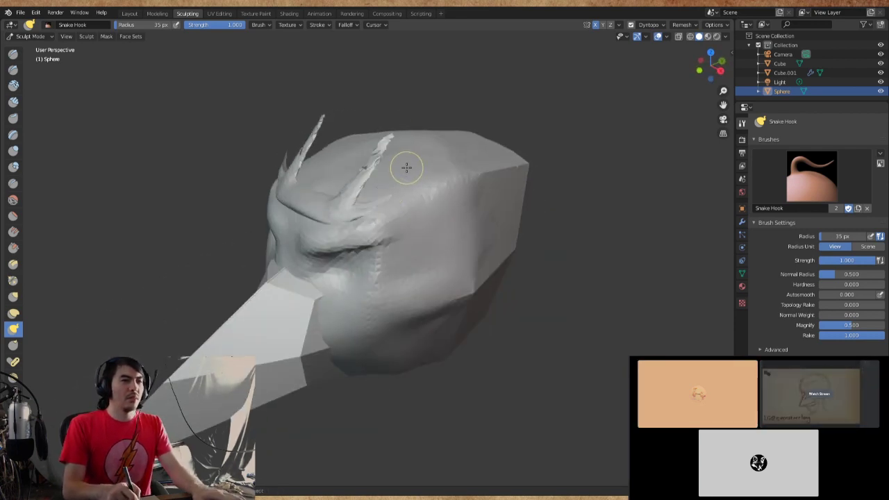
key("ctrl+shift+z")
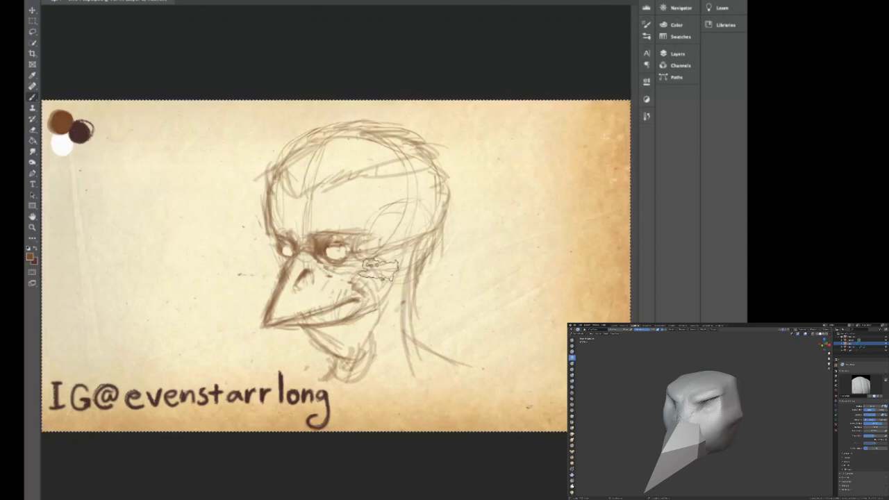
Switch to Photoshop and shade the sketched bird character's head, face and neck with brown brush strokes
right_click_drag(381, 259, 369, 261, "alt")
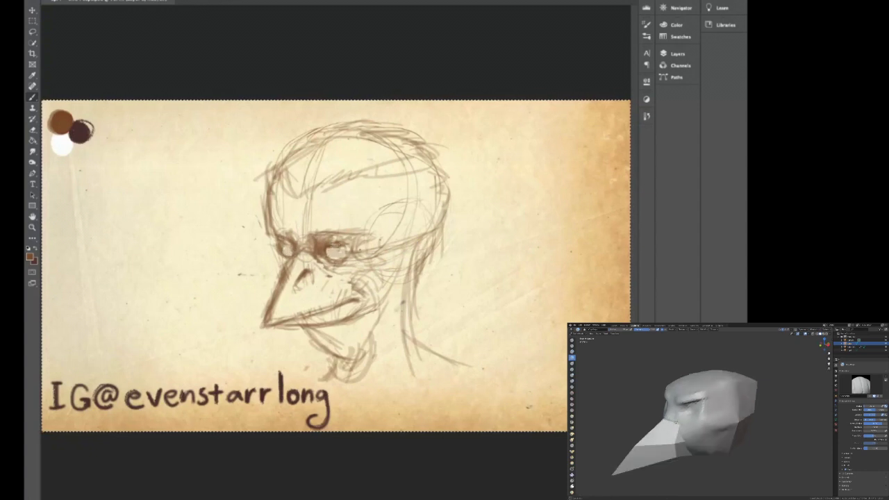
mouse_move(413, 203)
left_mouse_down()
mouse_move(395, 258)
mouse_move(431, 208)
mouse_move(403, 247)
mouse_move(413, 204)
mouse_move(382, 240)
mouse_move(371, 222)
mouse_move(361, 225)
mouse_move(347, 186)
mouse_move(324, 194)
mouse_move(312, 217)
mouse_move(288, 188)
mouse_move(288, 220)
mouse_move(305, 145)
mouse_move(306, 165)
mouse_move(357, 138)
mouse_move(321, 161)
mouse_move(398, 151)
mouse_move(370, 169)
mouse_move(413, 169)
mouse_move(409, 212)
mouse_move(415, 165)
mouse_move(420, 213)
mouse_move(379, 177)
mouse_move(299, 182)
mouse_move(335, 182)
mouse_move(384, 243)
mouse_move(371, 267)
mouse_move(356, 273)
mouse_move(382, 250)
mouse_move(361, 248)
mouse_move(345, 274)
mouse_move(385, 255)
mouse_move(399, 266)
mouse_move(399, 333)
mouse_move(380, 311)
mouse_move(368, 349)
mouse_move(348, 333)
mouse_move(323, 337)
mouse_move(353, 342)
mouse_move(368, 315)
mouse_move(339, 337)
mouse_move(350, 338)
mouse_move(363, 321)
mouse_move(388, 347)
mouse_move(379, 316)
mouse_move(354, 338)
mouse_move(340, 337)
mouse_move(410, 345)
mouse_move(396, 337)
mouse_move(439, 368)
mouse_move(323, 378)
mouse_move(351, 413)
mouse_move(430, 375)
mouse_move(417, 368)
mouse_move(358, 415)
left_mouse_up()
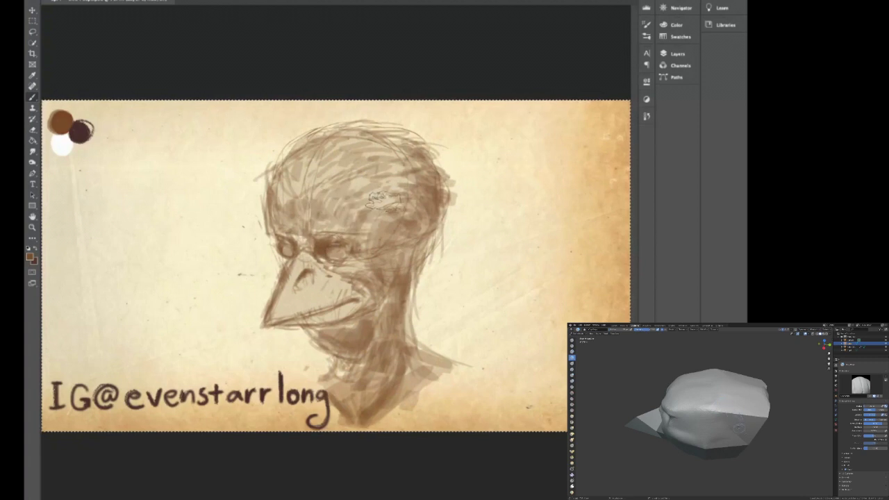
mouse_move(320, 186)
left_mouse_down()
mouse_move(310, 156)
mouse_move(318, 175)
mouse_move(324, 159)
mouse_move(300, 182)
mouse_move(288, 163)
mouse_move(277, 191)
left_mouse_up()
mouse_move(396, 292)
left_mouse_down()
mouse_move(409, 351)
mouse_move(430, 364)
mouse_move(415, 385)
mouse_move(396, 386)
mouse_move(406, 378)
mouse_move(398, 394)
mouse_move(431, 382)
mouse_move(415, 394)
mouse_move(432, 367)
mouse_move(378, 372)
mouse_move(368, 392)
mouse_move(323, 362)
mouse_move(333, 375)
mouse_move(344, 326)
mouse_move(296, 314)
mouse_move(354, 302)
mouse_move(312, 321)
mouse_move(365, 297)
mouse_move(309, 267)
mouse_move(309, 285)
mouse_move(274, 269)
mouse_move(293, 313)
mouse_move(339, 279)
mouse_move(330, 283)
left_mouse_up()
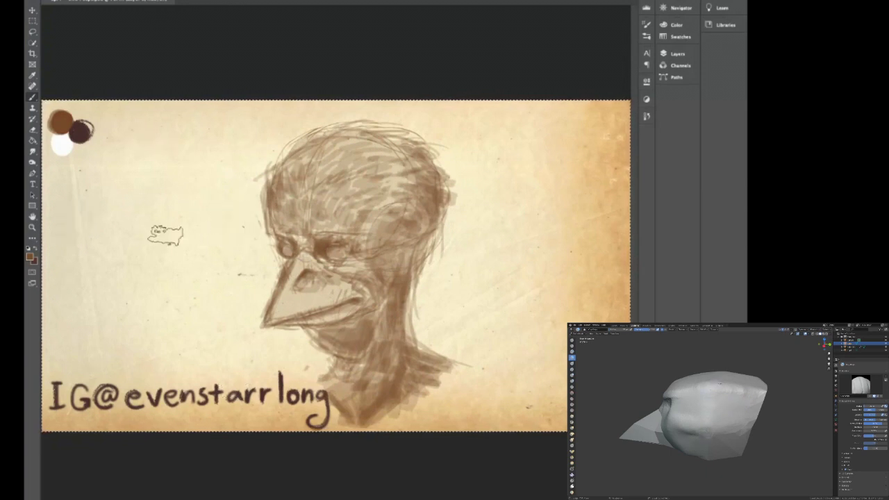
Paint white highlights in the eyes and on the beak, and pick the dark brown swatch as the painting colour
left_click(69, 141, "alt")
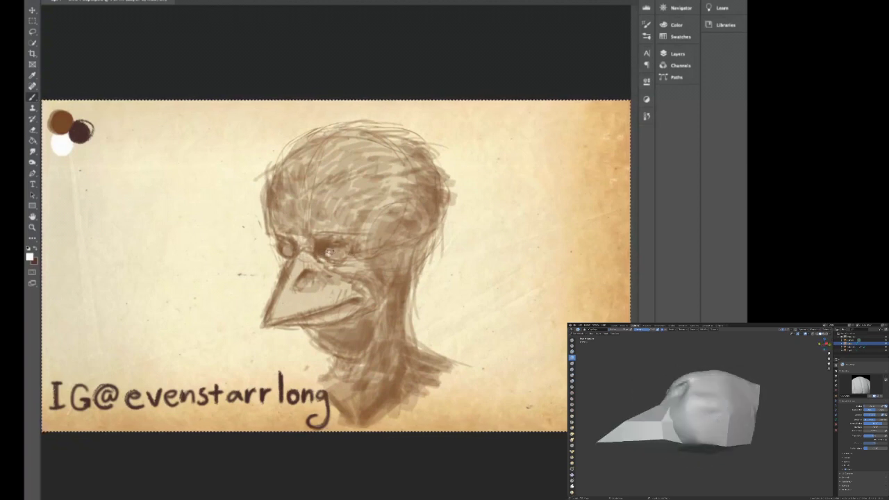
mouse_move(332, 250)
left_mouse_down()
mouse_move(350, 254)
mouse_move(338, 255)
left_mouse_up()
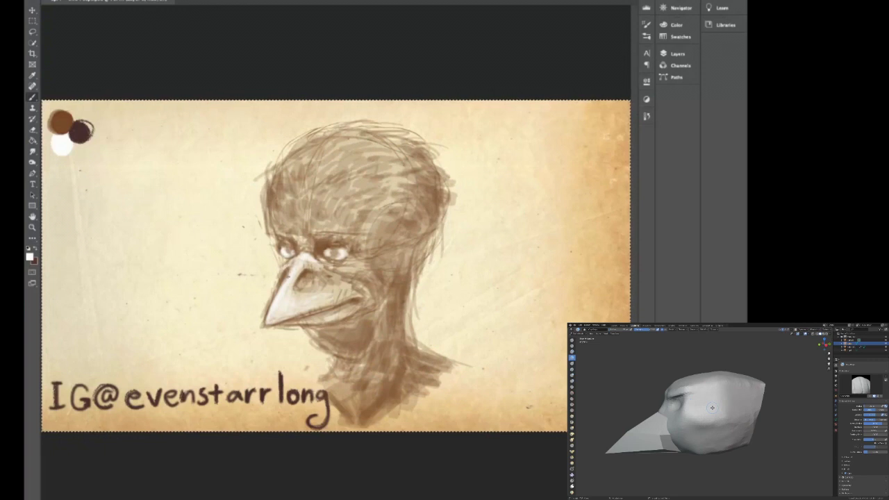
left_click_drag(282, 272, 289, 284)
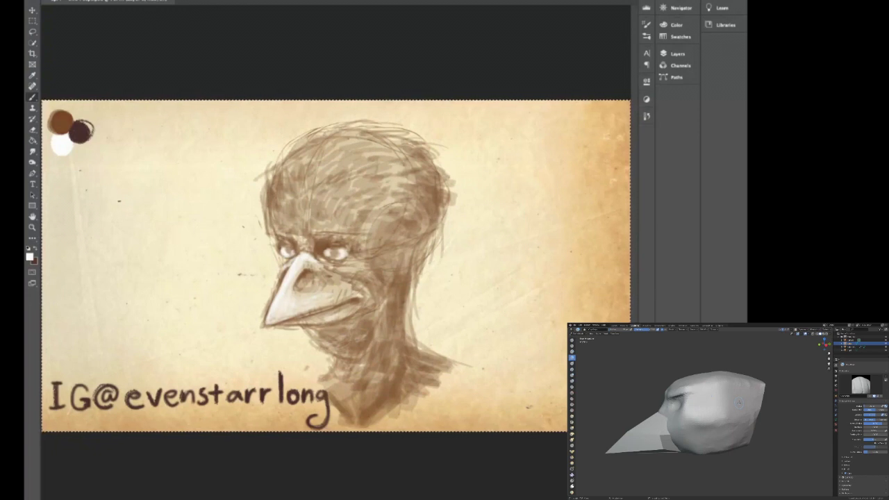
left_click(80, 132, "alt")
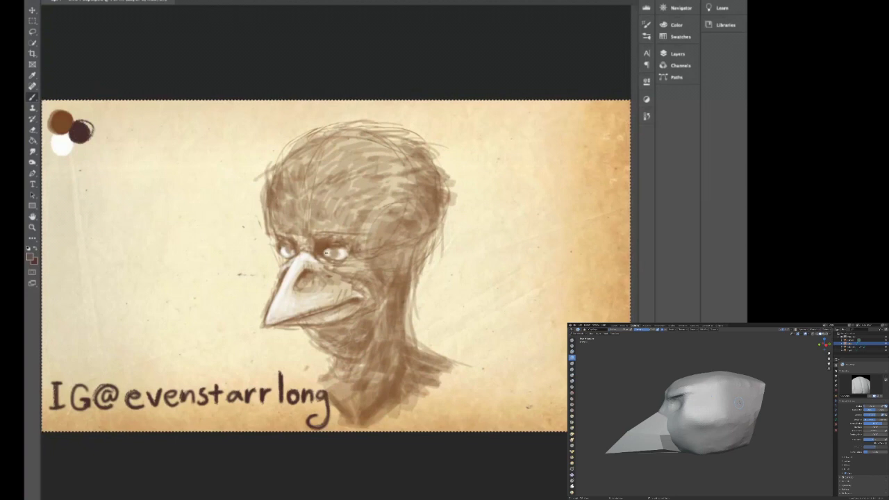
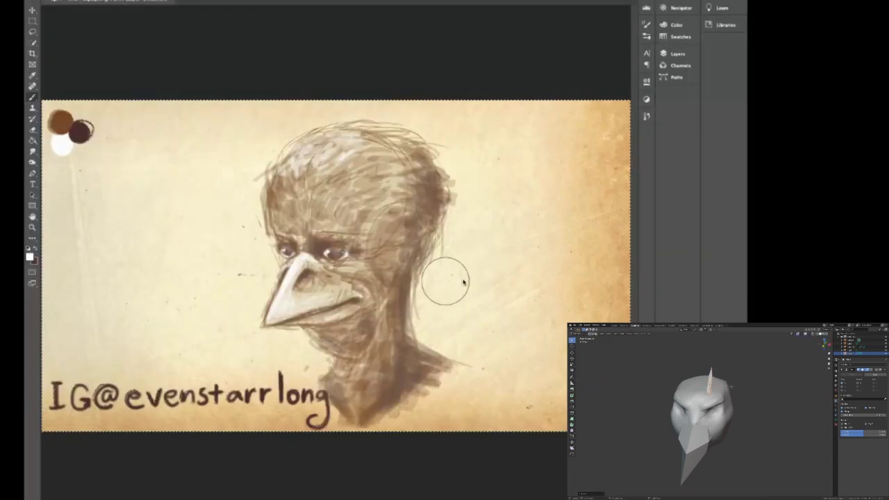
Brush a soft white glow into the background around the head and clean up the back edge of the neck
mouse_move(445, 281)
left_mouse_down()
mouse_move(431, 299)
mouse_move(433, 275)
mouse_move(456, 320)
mouse_move(456, 247)
mouse_move(470, 287)
mouse_move(478, 255)
mouse_move(452, 298)
mouse_move(452, 235)
mouse_move(482, 312)
mouse_move(438, 295)
mouse_move(378, 141)
mouse_move(469, 181)
mouse_move(487, 256)
left_mouse_up()
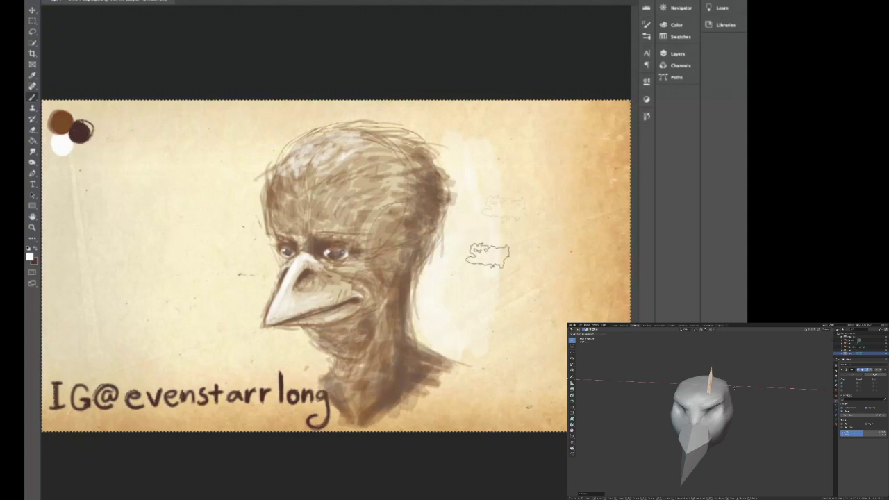
mouse_move(314, 158)
left_mouse_down()
mouse_move(278, 220)
mouse_move(238, 179)
mouse_move(264, 152)
left_mouse_up()
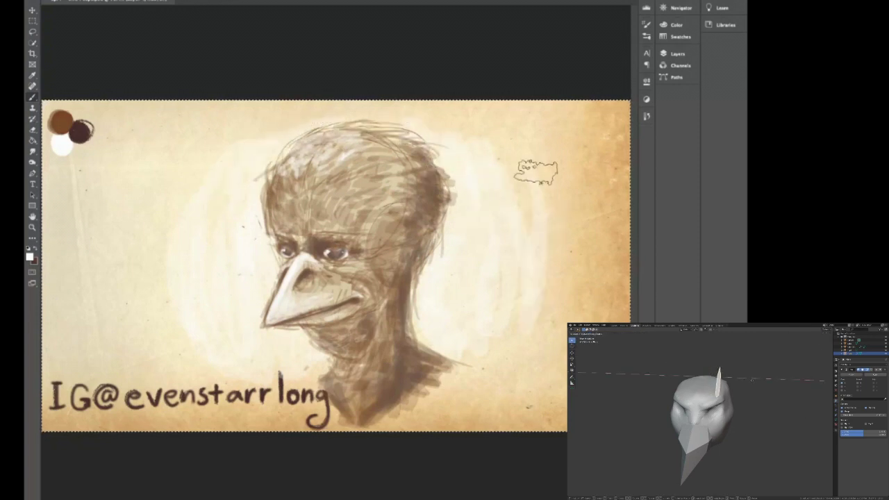
mouse_move(460, 321)
left_mouse_down()
mouse_move(532, 288)
mouse_move(441, 290)
left_mouse_up()
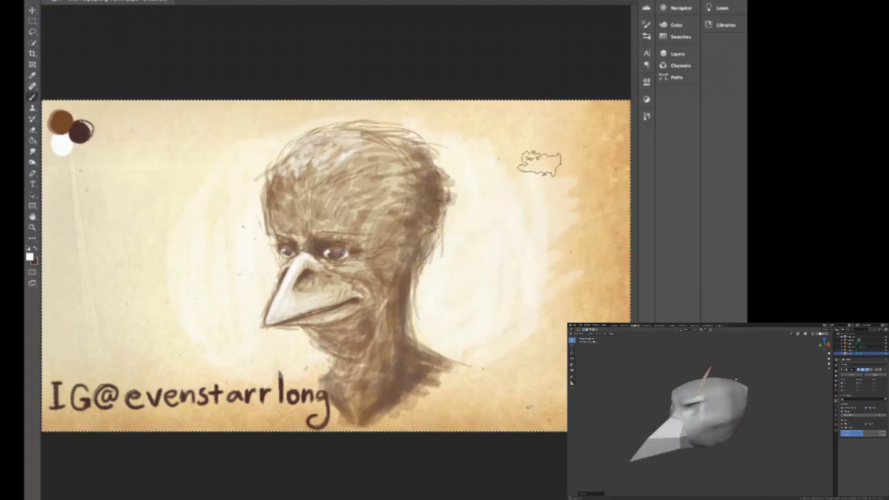
mouse_move(175, 144)
left_mouse_down()
mouse_move(174, 278)
mouse_move(188, 349)
mouse_move(144, 243)
mouse_move(229, 292)
left_mouse_up()
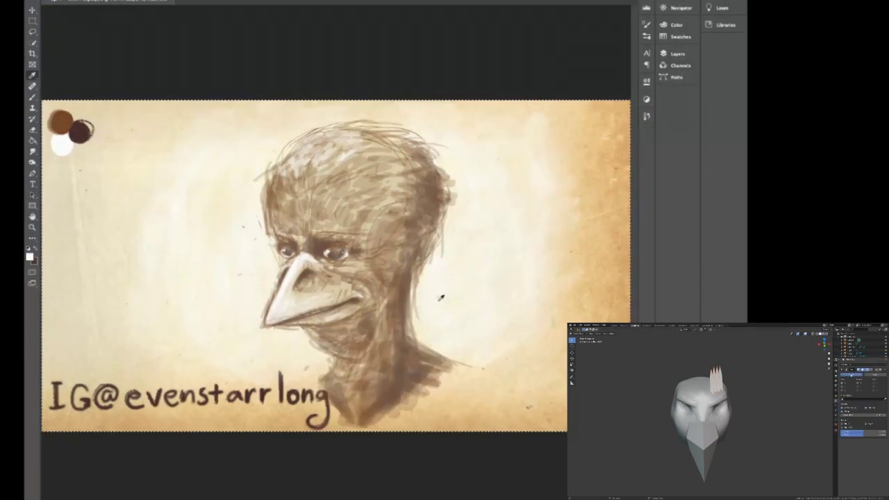
key("b")
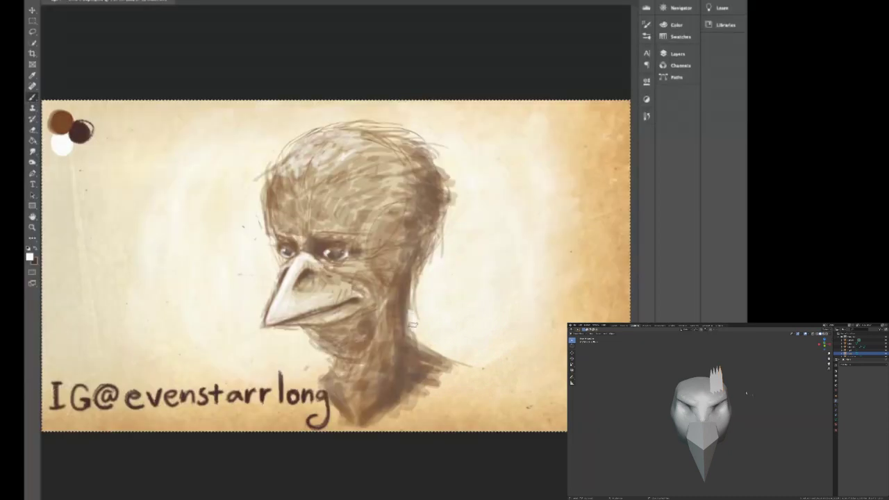
mouse_move(413, 310)
left_mouse_down()
mouse_move(411, 332)
mouse_move(450, 357)
mouse_move(408, 340)
left_mouse_up()
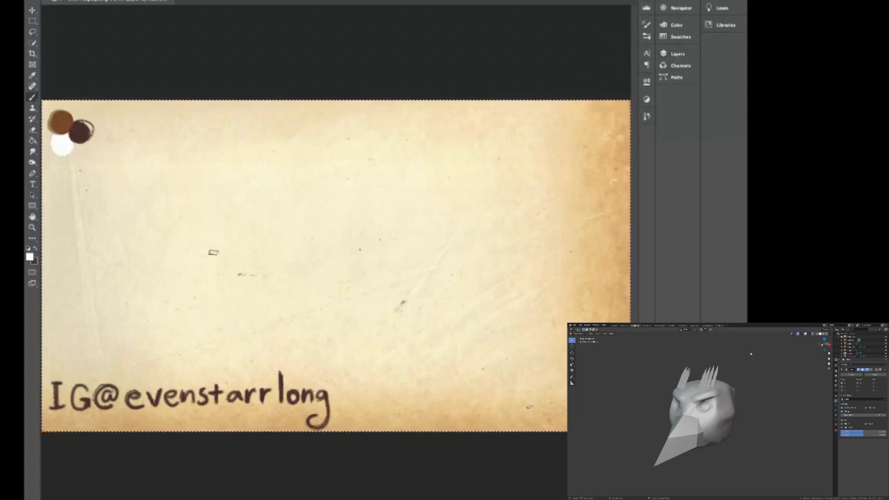
Sample the dark brown swatch as the painting colour for a new sketch
key("i")
left_click(80, 131)
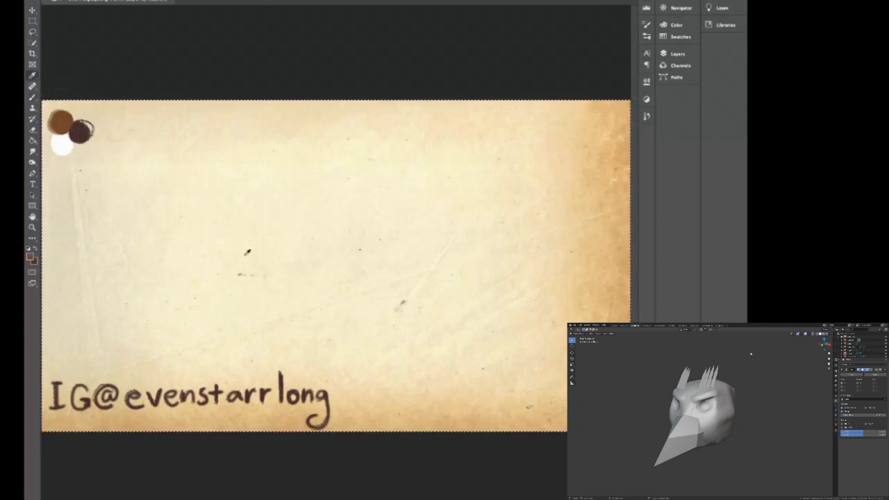
mouse_move(228, 170)
left_mouse_down()
mouse_move(321, 203)
mouse_move(290, 248)
left_mouse_up()
key("ctrl+z")
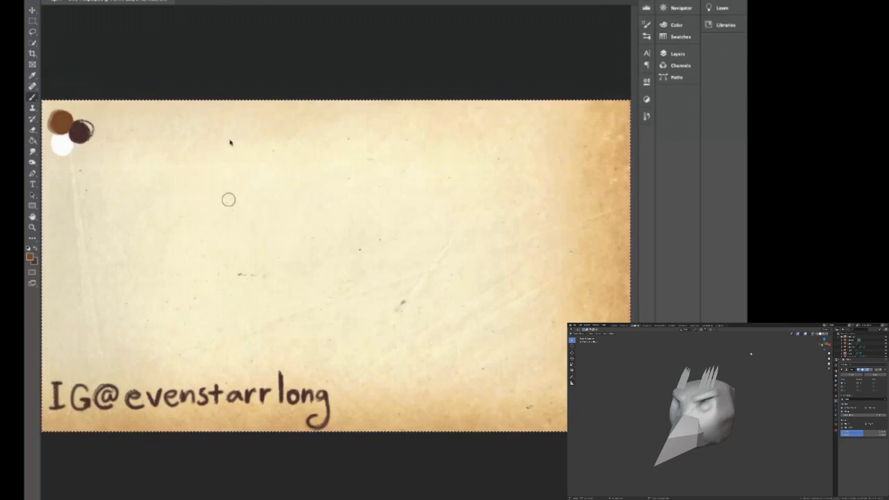
mouse_move(243, 177)
left_mouse_down()
mouse_move(212, 209)
mouse_move(235, 241)
mouse_move(283, 250)
left_mouse_up()
key("ctrl+z")
key("ctrl+z")
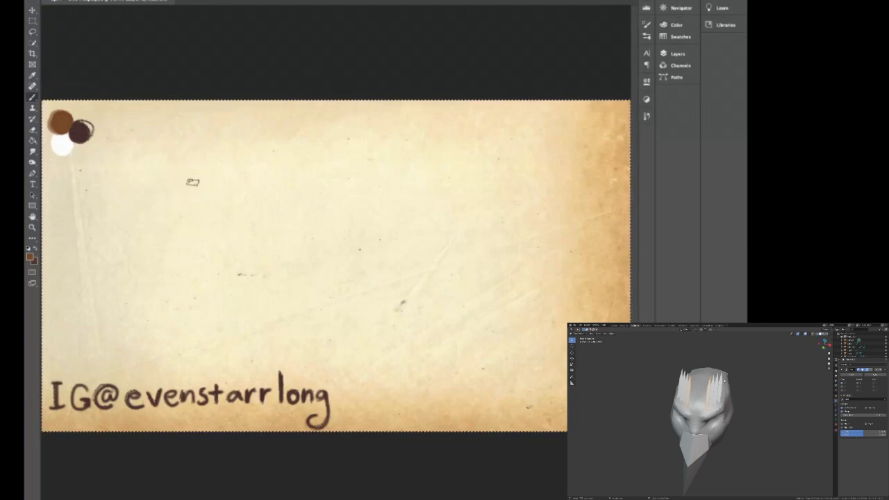
left_click_drag(189, 164, 182, 226)
left_click_drag(189, 163, 239, 231)
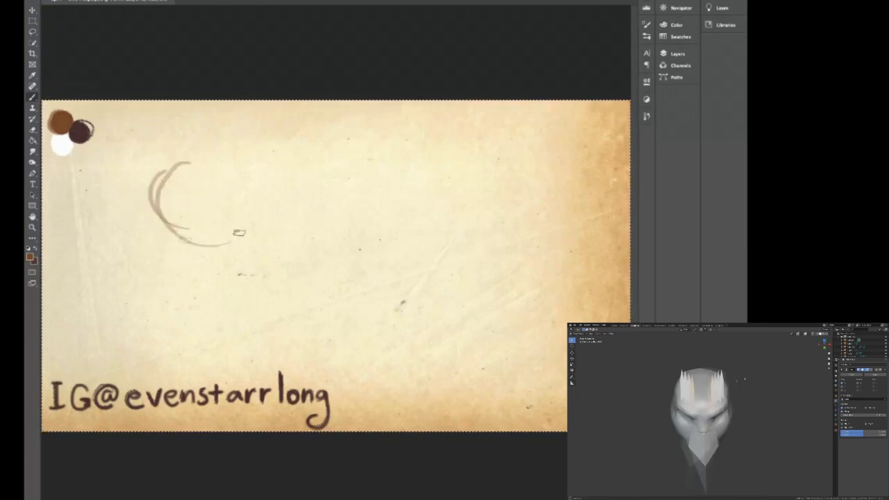
key("ctrl+z")
key("ctrl+z")
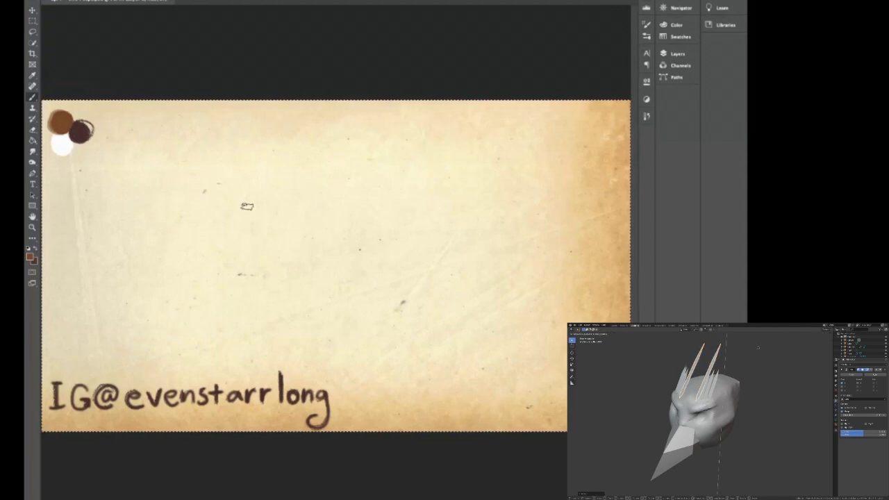
Rough out a rounded bird figure with long tapering sides in brown, and clear the sketch from the canvas
mouse_move(221, 175)
left_mouse_down()
mouse_move(240, 232)
mouse_move(242, 192)
mouse_move(261, 219)
mouse_move(240, 281)
left_mouse_up()
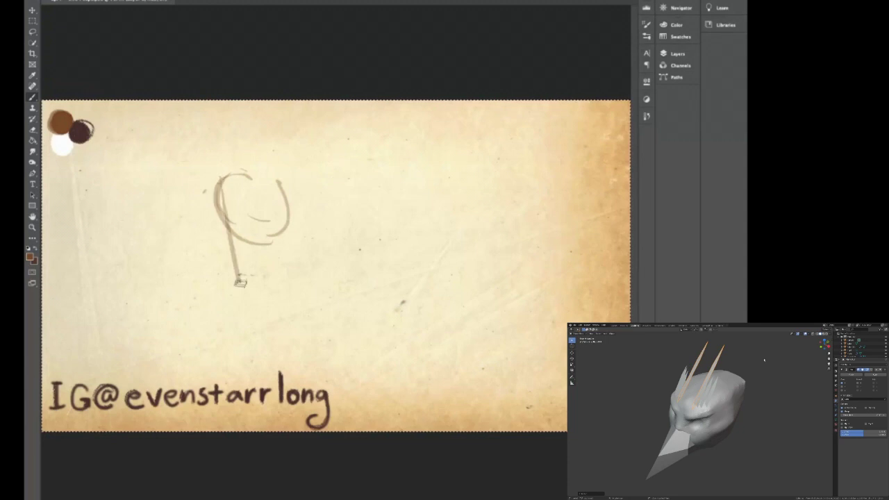
left_click_drag(298, 191, 255, 310)
left_click_drag(222, 182, 217, 302)
mouse_move(299, 186)
left_mouse_down()
mouse_move(238, 319)
mouse_move(268, 294)
left_mouse_up()
mouse_move(245, 171)
left_mouse_down()
mouse_move(291, 199)
mouse_move(293, 209)
left_mouse_up()
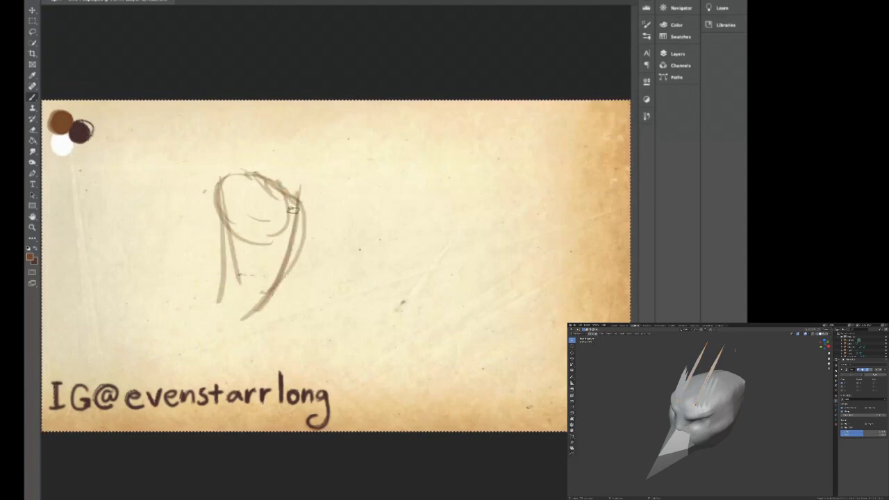
left_click_drag(209, 202, 224, 316)
mouse_move(221, 184)
left_mouse_down()
mouse_move(236, 218)
mouse_move(251, 204)
mouse_move(237, 211)
mouse_move(244, 216)
mouse_move(247, 188)
mouse_move(224, 208)
mouse_move(241, 228)
mouse_move(244, 203)
left_mouse_up()
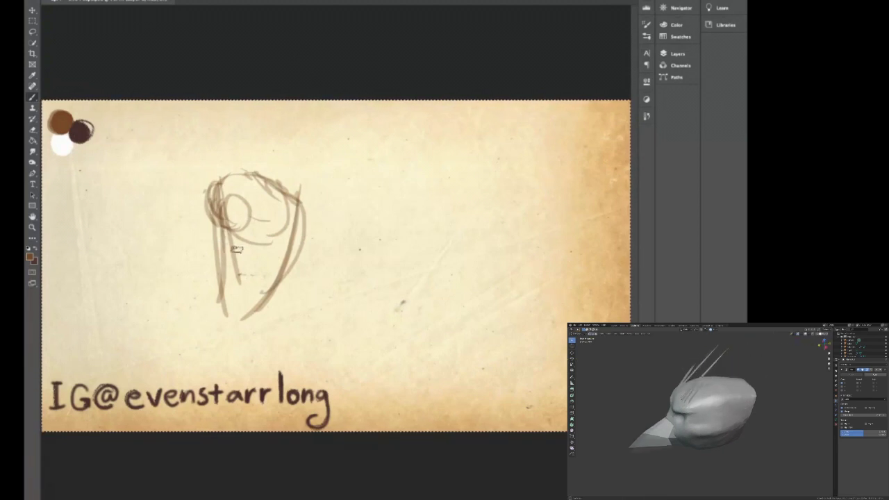
left_click_drag(222, 204, 240, 271)
left_click_drag(228, 232, 238, 272)
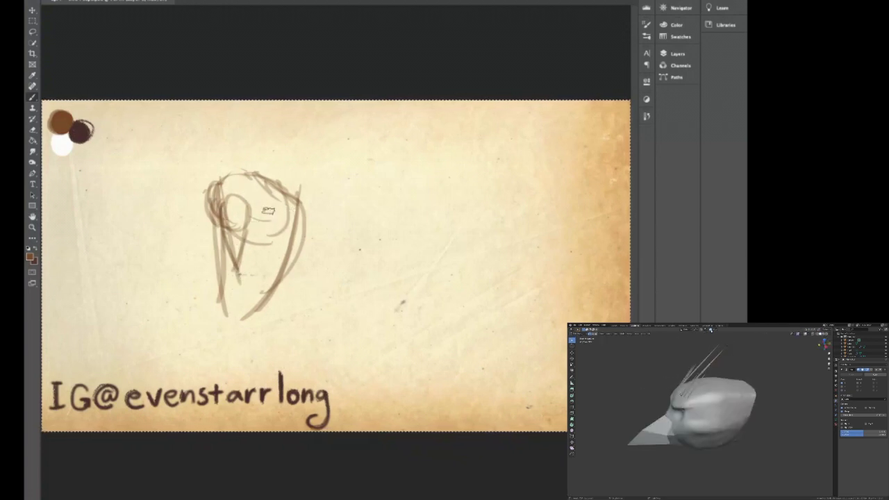
key("Delete")
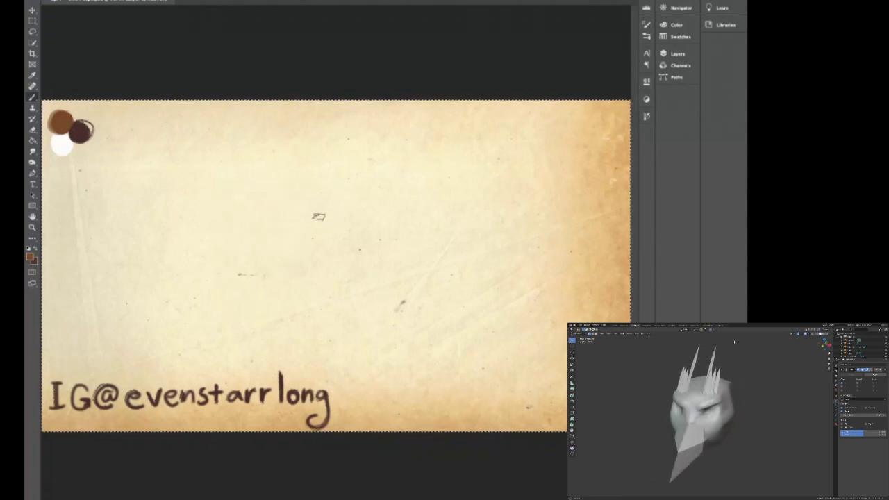
Sketch a front-facing bird's angular body with two wings spread wide across the upper part of the parchment
mouse_move(251, 240)
left_mouse_down()
mouse_move(230, 199)
mouse_move(271, 167)
mouse_move(333, 208)
left_mouse_up()
mouse_move(280, 170)
left_mouse_down()
mouse_move(229, 201)
mouse_move(228, 244)
mouse_move(267, 251)
left_mouse_up()
left_click_drag(333, 209, 268, 251)
mouse_move(272, 170)
left_mouse_down()
mouse_move(286, 194)
mouse_move(300, 193)
mouse_move(259, 214)
mouse_move(284, 172)
mouse_move(310, 209)
mouse_move(305, 177)
mouse_move(326, 147)
mouse_move(431, 113)
left_mouse_up()
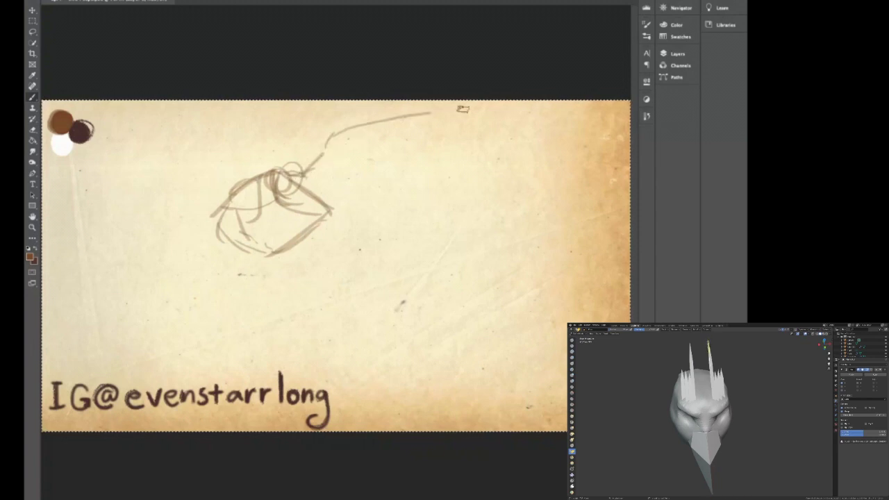
mouse_move(527, 138)
left_mouse_down()
mouse_move(437, 131)
mouse_move(314, 180)
mouse_move(312, 196)
mouse_move(314, 174)
left_mouse_up()
mouse_move(246, 184)
left_mouse_down()
mouse_move(221, 146)
mouse_move(78, 111)
left_mouse_up()
mouse_move(232, 180)
left_mouse_down()
mouse_move(215, 208)
mouse_move(128, 166)
mouse_move(55, 165)
left_mouse_up()
Sketch the front-facing bird's two hanging legs, the head shape inside the body and the feather lines underneath
mouse_move(238, 246)
left_mouse_down()
mouse_move(268, 243)
mouse_move(252, 237)
mouse_move(273, 242)
mouse_move(239, 231)
left_mouse_up()
mouse_move(316, 221)
left_mouse_down()
mouse_move(305, 233)
mouse_move(323, 218)
left_mouse_up()
mouse_move(228, 256)
left_mouse_down()
mouse_move(244, 245)
mouse_move(215, 247)
mouse_move(233, 267)
mouse_move(239, 300)
mouse_move(246, 276)
left_mouse_up()
mouse_move(305, 236)
left_mouse_down()
mouse_move(327, 238)
mouse_move(312, 260)
mouse_move(321, 275)
mouse_move(324, 246)
mouse_move(323, 278)
left_mouse_up()
left_click_drag(311, 258, 320, 281)
mouse_move(253, 188)
left_mouse_down()
mouse_move(285, 192)
mouse_move(251, 208)
mouse_move(289, 208)
mouse_move(252, 206)
mouse_move(279, 200)
mouse_move(283, 227)
mouse_move(251, 218)
mouse_move(292, 207)
left_mouse_up()
mouse_move(242, 218)
left_mouse_down()
mouse_move(261, 189)
mouse_move(247, 216)
mouse_move(267, 227)
left_mouse_up()
left_click_drag(306, 188, 287, 207)
left_click_drag(284, 253, 296, 249)
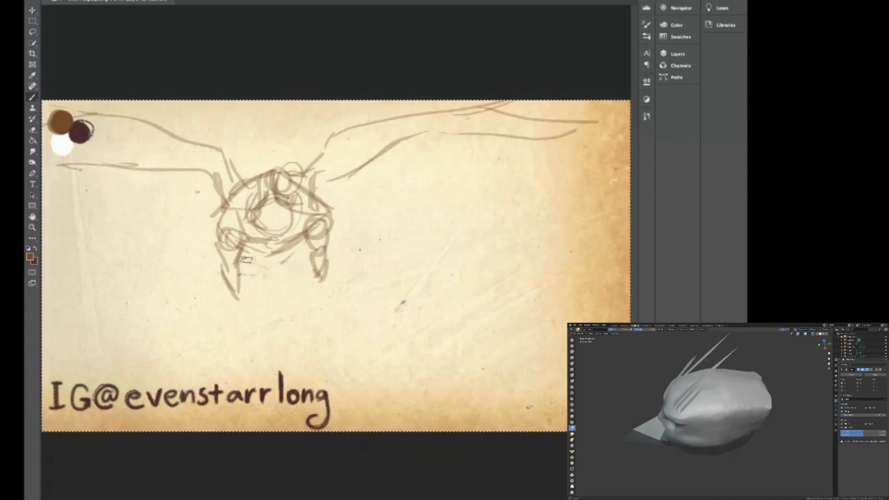
left_click_drag(263, 189, 291, 182)
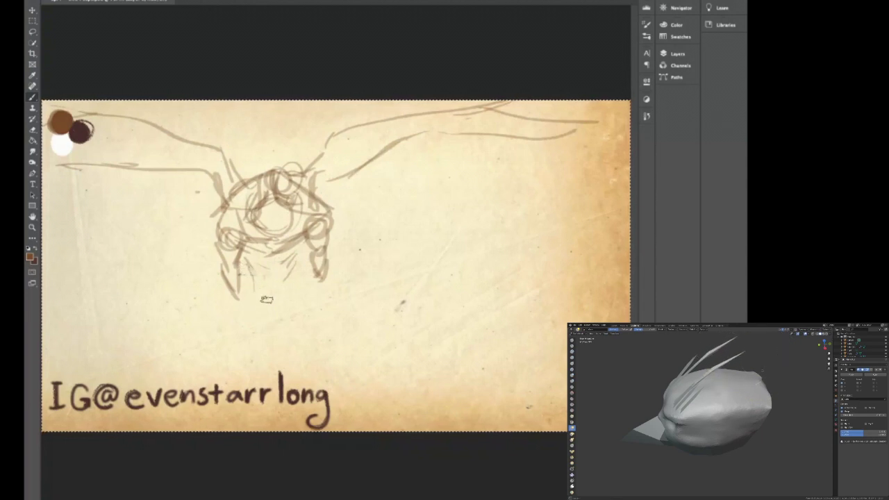
Sketch a second bird in side view, starting with an oval body and a raised wing with scalloped feathers
mouse_move(409, 258)
left_mouse_down()
mouse_move(469, 201)
mouse_move(496, 240)
mouse_move(437, 270)
mouse_move(490, 243)
left_mouse_up()
mouse_move(467, 205)
left_mouse_down()
mouse_move(454, 220)
mouse_move(472, 215)
left_mouse_up()
mouse_move(475, 167)
left_mouse_down()
mouse_move(481, 221)
mouse_move(450, 217)
mouse_move(447, 168)
mouse_move(404, 143)
mouse_move(480, 172)
mouse_move(463, 136)
left_mouse_up()
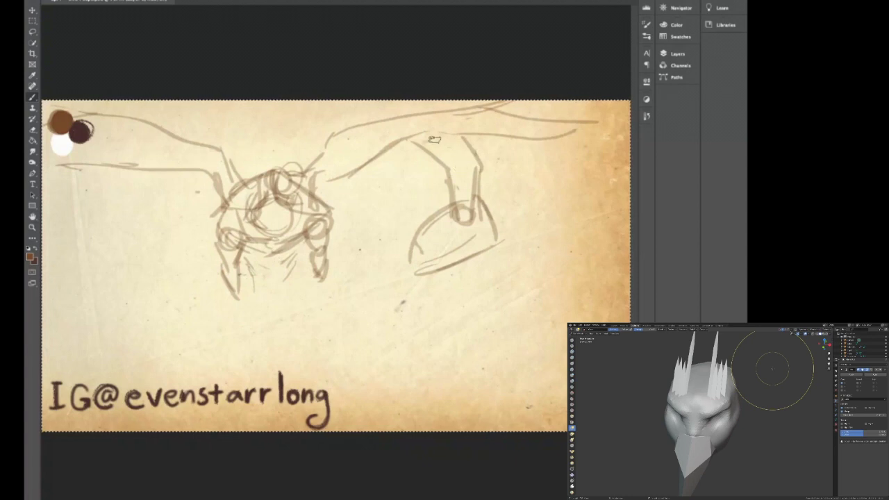
left_click_drag(457, 195, 447, 224)
mouse_move(425, 190)
left_mouse_down()
mouse_move(447, 225)
mouse_move(424, 197)
mouse_move(441, 240)
mouse_move(418, 222)
mouse_move(432, 186)
mouse_move(445, 184)
mouse_move(438, 170)
mouse_move(442, 184)
mouse_move(414, 166)
left_mouse_up()
mouse_move(414, 210)
left_mouse_down()
mouse_move(409, 186)
mouse_move(420, 187)
mouse_move(403, 151)
mouse_move(409, 184)
mouse_move(396, 206)
mouse_move(408, 152)
left_mouse_up()
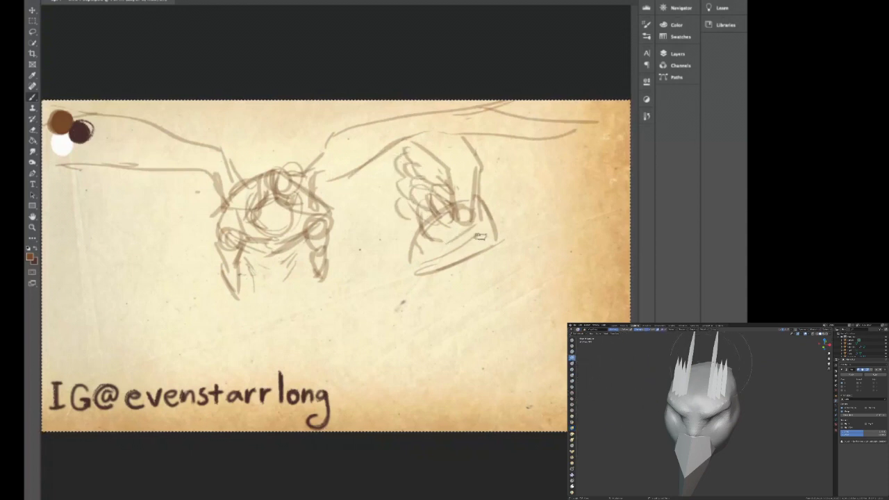
Draw the side-view bird's front leg, bending at the knee and running down to a small foot
left_click_drag(493, 243, 469, 280)
left_click_drag(490, 239, 472, 272)
mouse_move(481, 224)
left_mouse_down()
mouse_move(474, 252)
mouse_move(477, 215)
mouse_move(480, 239)
mouse_move(469, 224)
mouse_move(461, 231)
mouse_move(470, 244)
mouse_move(455, 255)
mouse_move(455, 270)
mouse_move(469, 245)
mouse_move(458, 290)
left_mouse_up()
left_click_drag(456, 258, 469, 328)
left_click_drag(458, 285, 468, 342)
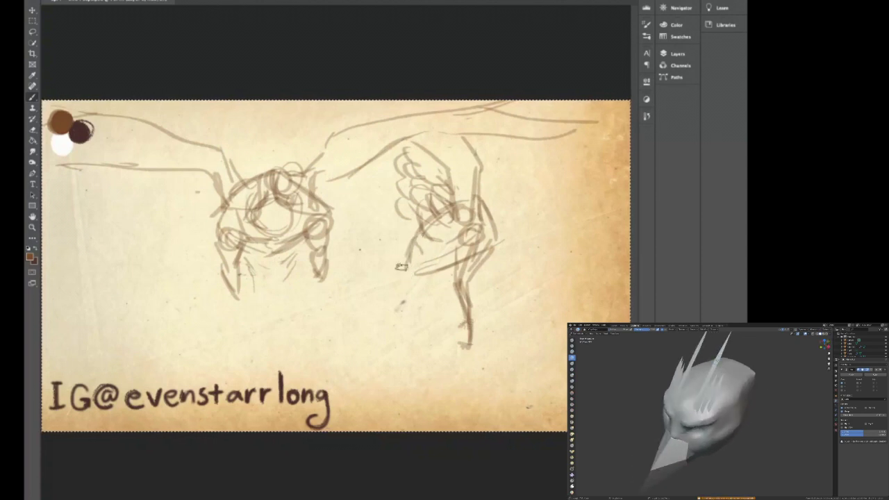
Sketch the side-view bird's long tail feathers trailing diagonally down and back from the rump
left_click_drag(409, 251, 332, 285)
left_click_drag(399, 262, 309, 306)
mouse_move(402, 262)
left_mouse_down()
mouse_move(294, 348)
mouse_move(307, 330)
mouse_move(271, 354)
left_mouse_up()
mouse_move(331, 285)
left_mouse_down()
mouse_move(250, 323)
mouse_move(300, 322)
mouse_move(252, 361)
left_mouse_up()
left_click_drag(389, 271, 274, 355)
left_click_drag(413, 253, 301, 311)
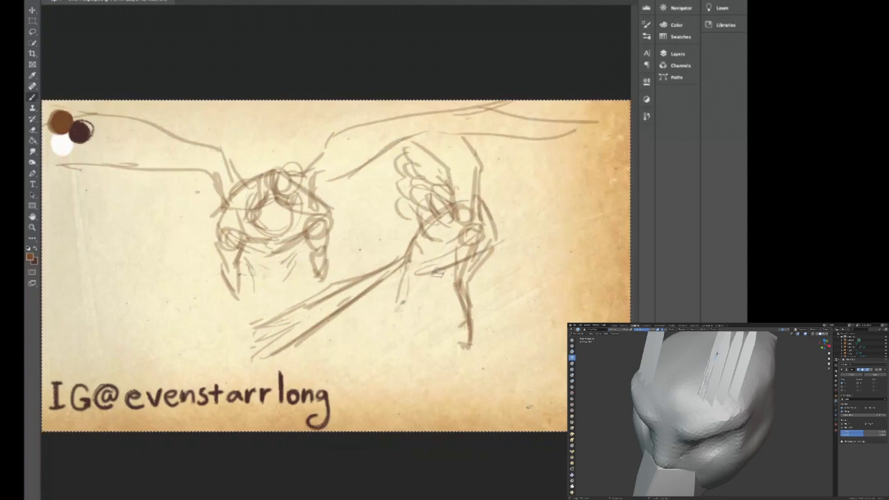
Draw the side-view bird's rear leg with a clawed foot, and add the neck and round head with a pointed beak
left_click_drag(438, 273, 413, 312)
mouse_move(412, 268)
left_mouse_down()
mouse_move(408, 310)
mouse_move(403, 318)
mouse_move(403, 304)
mouse_move(388, 345)
left_mouse_up()
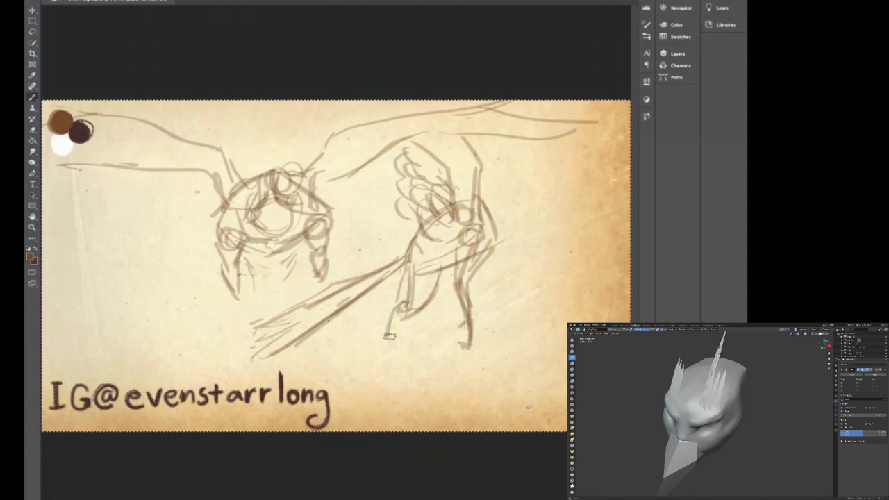
mouse_move(408, 304)
left_mouse_down()
mouse_move(384, 343)
mouse_move(398, 314)
mouse_move(411, 313)
mouse_move(390, 343)
mouse_move(393, 315)
mouse_move(379, 361)
mouse_move(388, 355)
mouse_move(414, 381)
left_mouse_up()
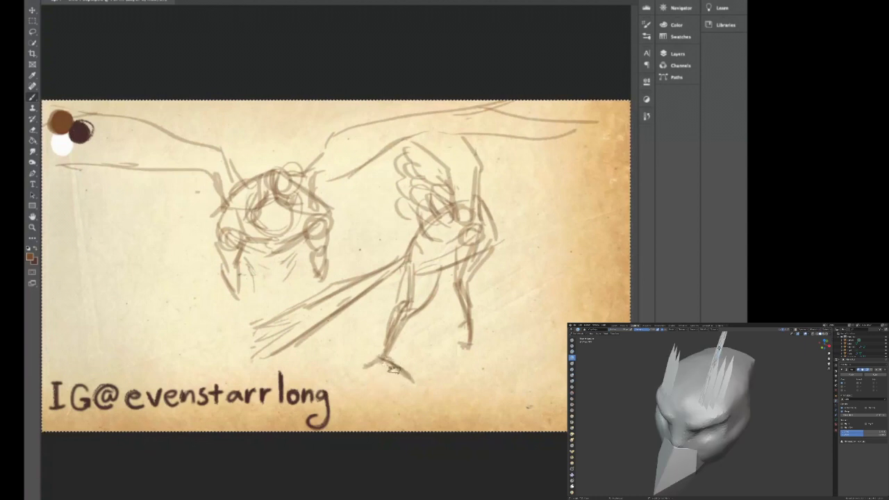
left_click_drag(393, 362, 394, 396)
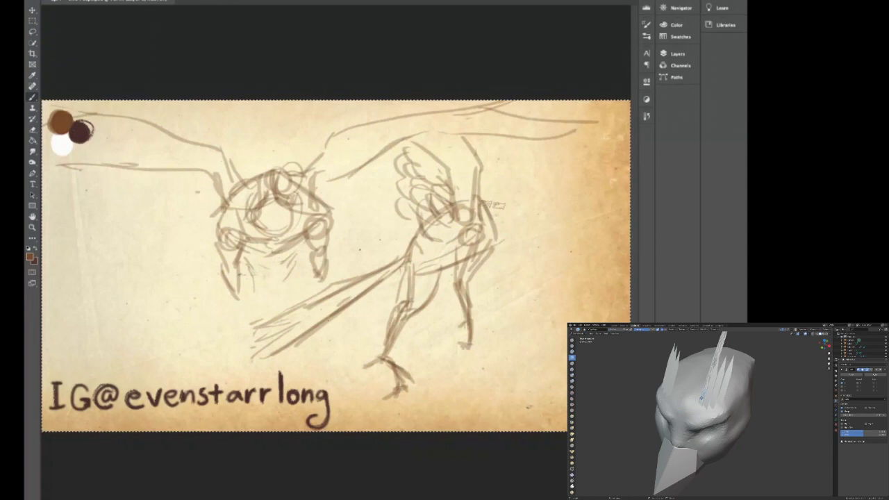
mouse_move(489, 233)
left_mouse_down()
mouse_move(518, 201)
mouse_move(506, 220)
mouse_move(520, 200)
mouse_move(550, 221)
mouse_move(520, 223)
mouse_move(543, 213)
mouse_move(512, 205)
left_mouse_up()
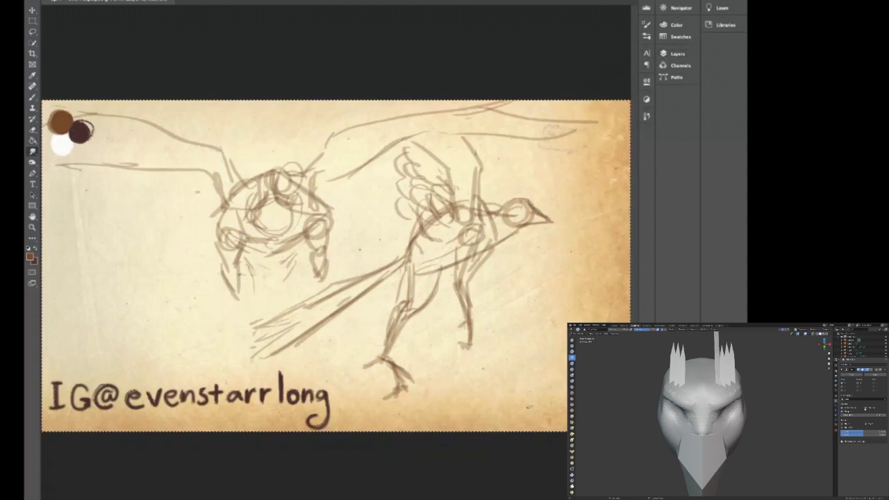
Lasso the side-view bird's front lower leg, scale it down to a shorter, narrower size and clear the selection
key("l")
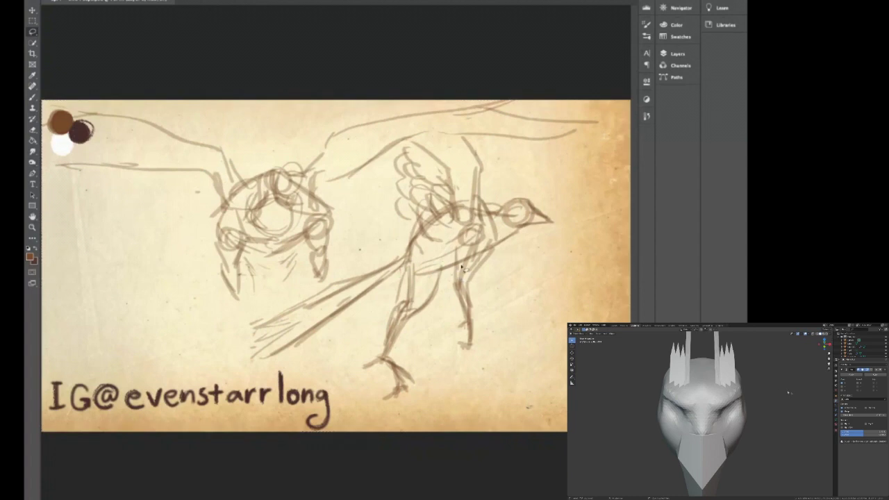
mouse_move(470, 269)
left_mouse_down()
mouse_move(441, 300)
mouse_move(447, 356)
mouse_move(500, 270)
mouse_move(479, 258)
left_mouse_up()
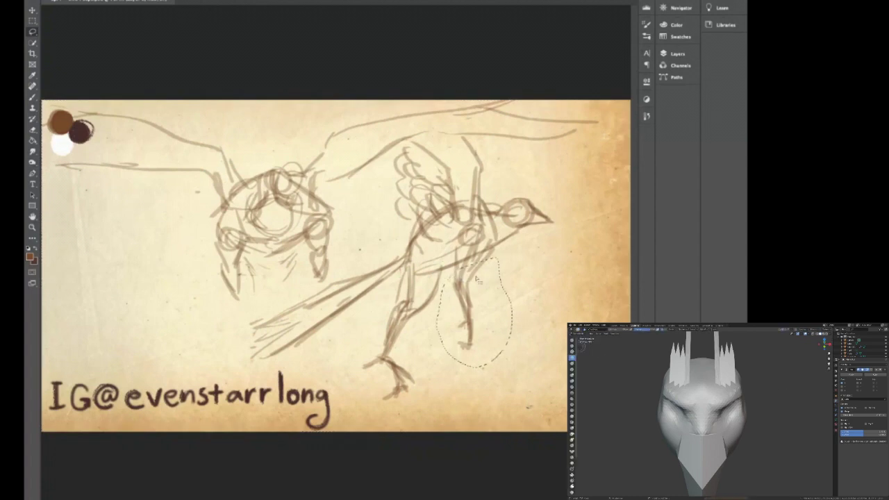
key("ctrl+t")
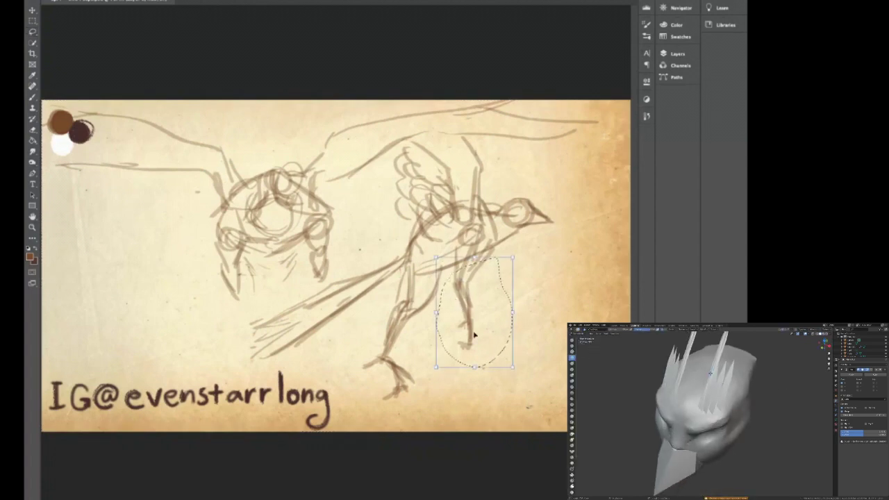
left_click_drag(474, 368, 474, 345)
left_click_drag(437, 302, 444, 301, "alt")
left_click_drag(505, 301, 499, 302)
left_click_drag(474, 345, 471, 337)
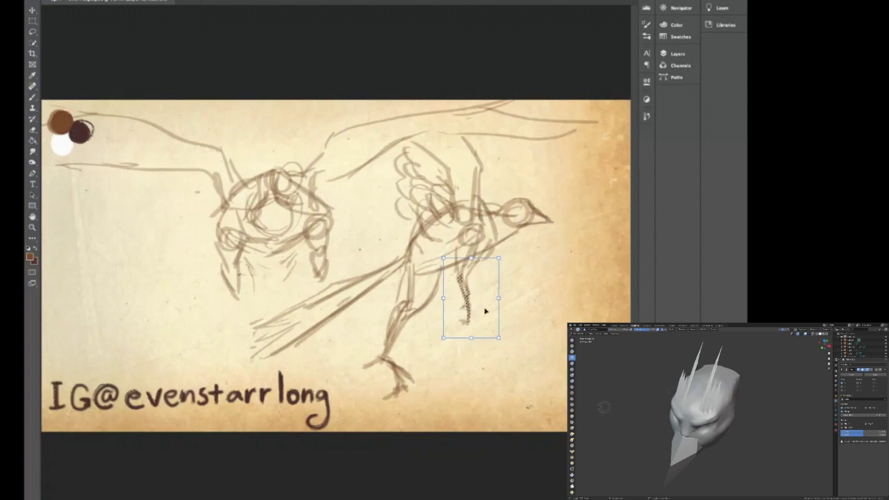
key("Return")
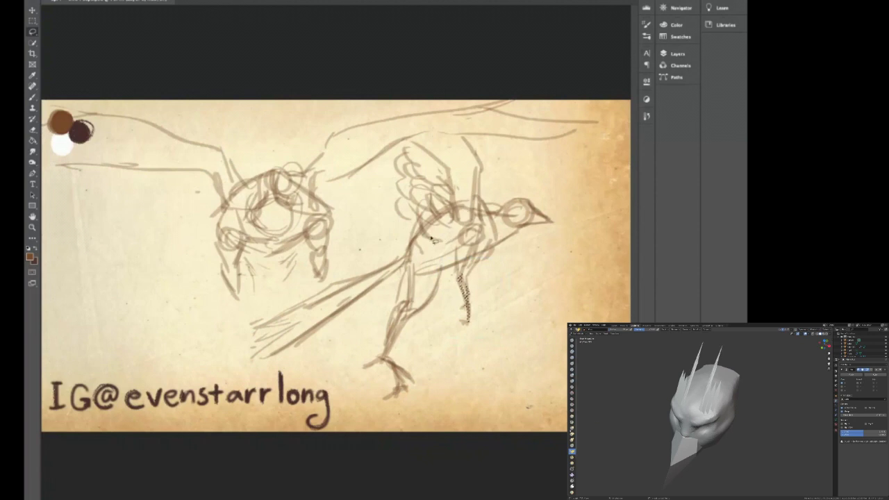
left_click_drag(430, 241, 427, 251)
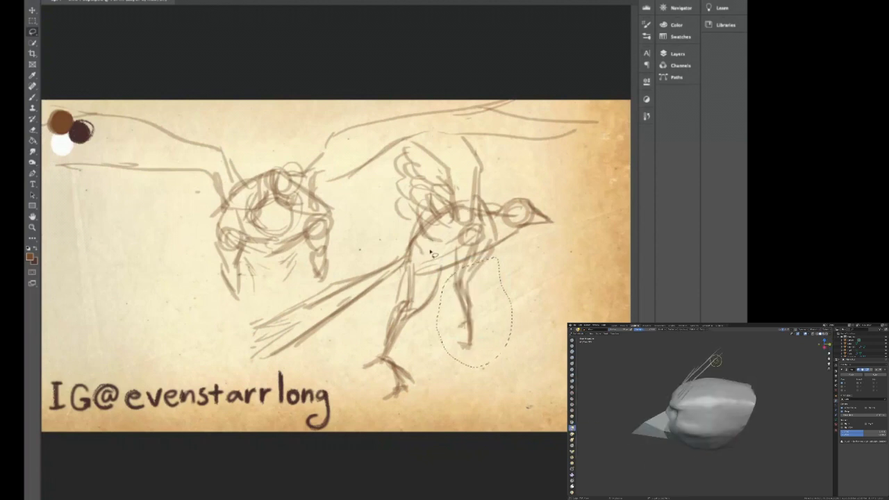
key("Delete")
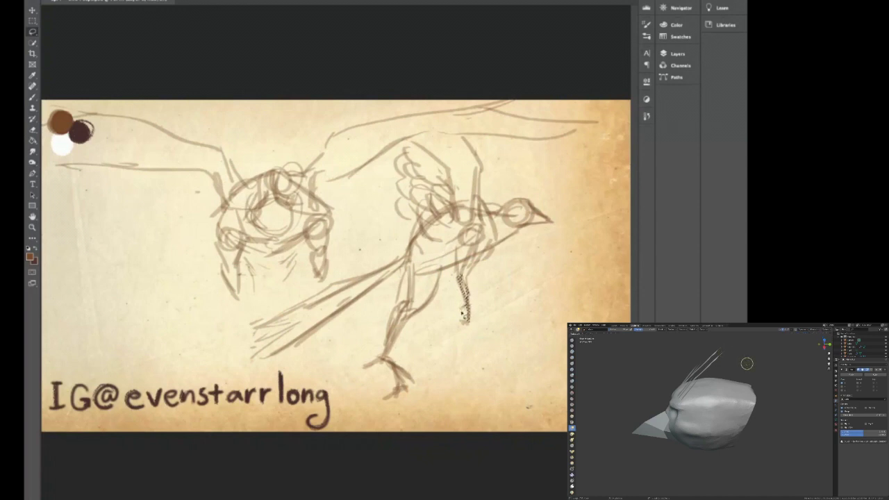
key("ctrl+d")
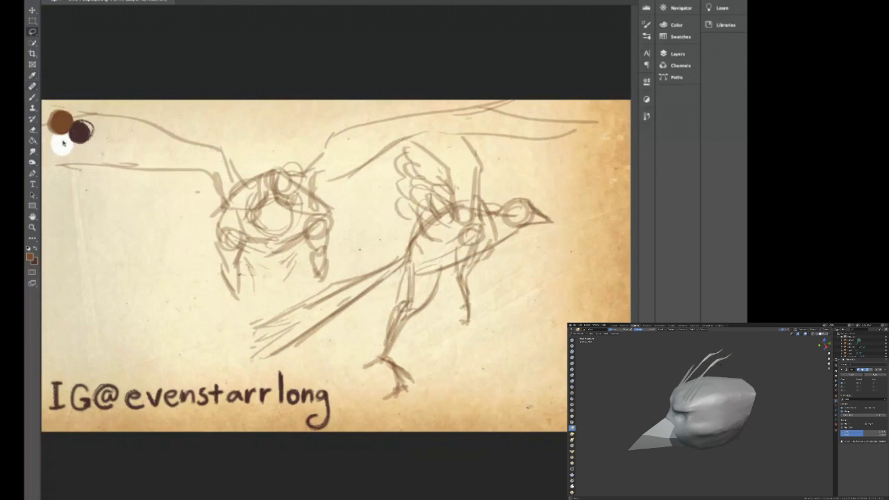
Brush feather strokes around the side-view bird's thighs, rump and front leg, and switch to the Eraser
key("b")
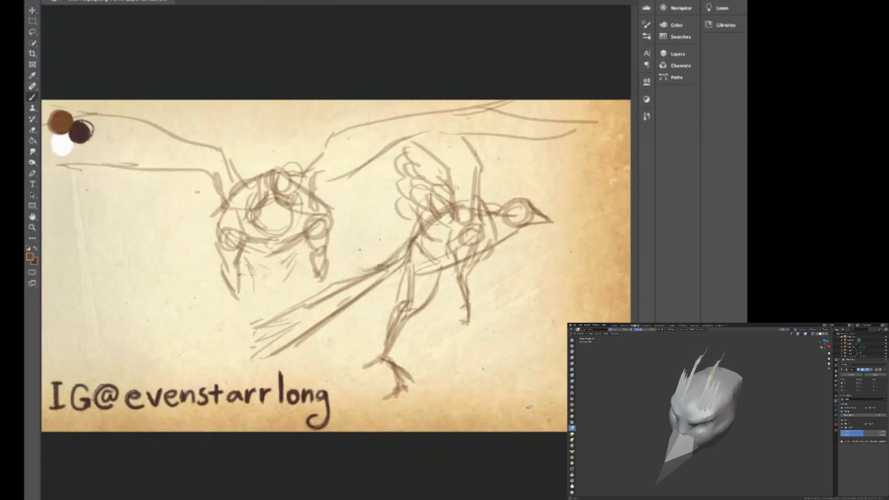
mouse_move(444, 273)
left_mouse_down()
mouse_move(424, 326)
mouse_move(433, 295)
left_mouse_up()
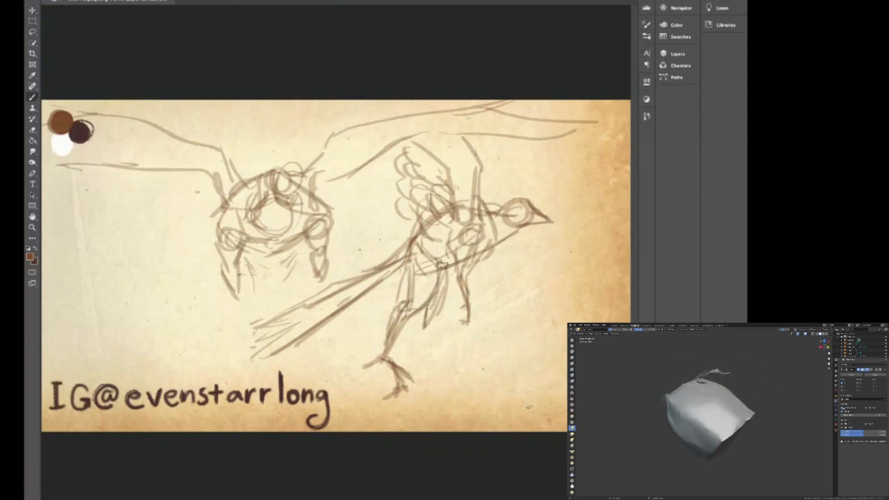
mouse_move(413, 249)
left_mouse_down()
mouse_move(451, 282)
mouse_move(430, 321)
mouse_move(372, 264)
mouse_move(402, 253)
left_mouse_up()
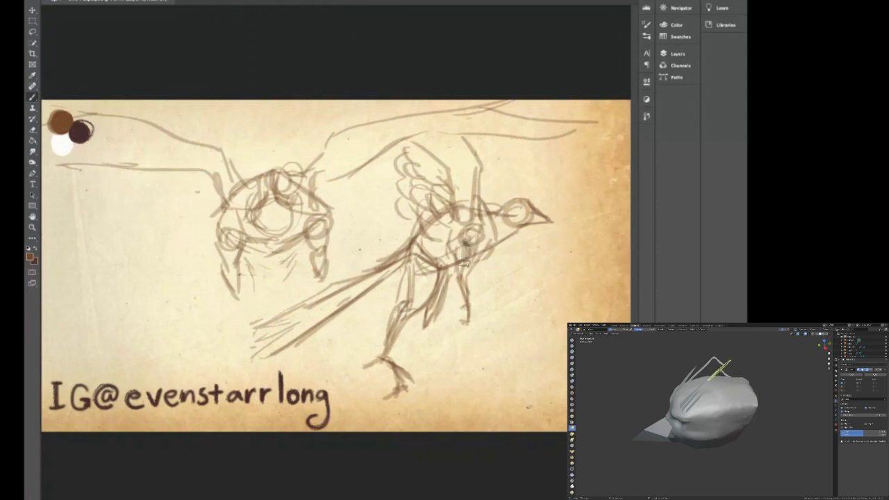
left_click_drag(486, 226, 464, 290)
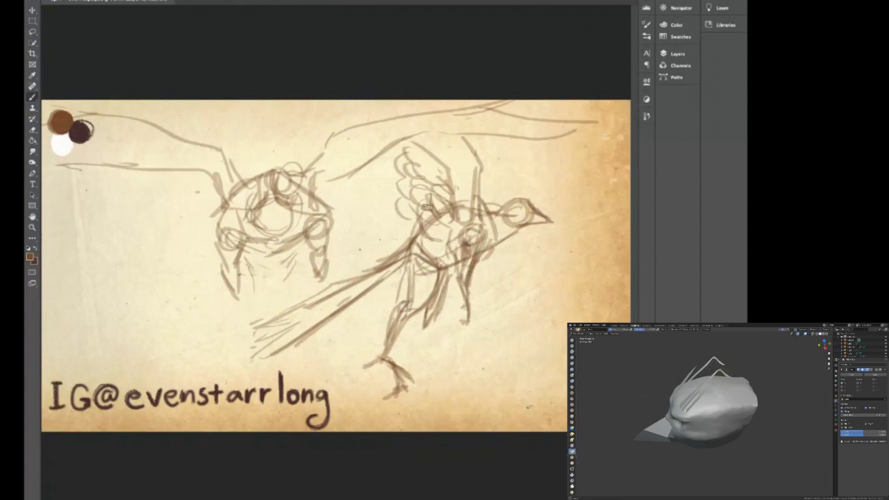
left_click_drag(461, 265, 459, 278)
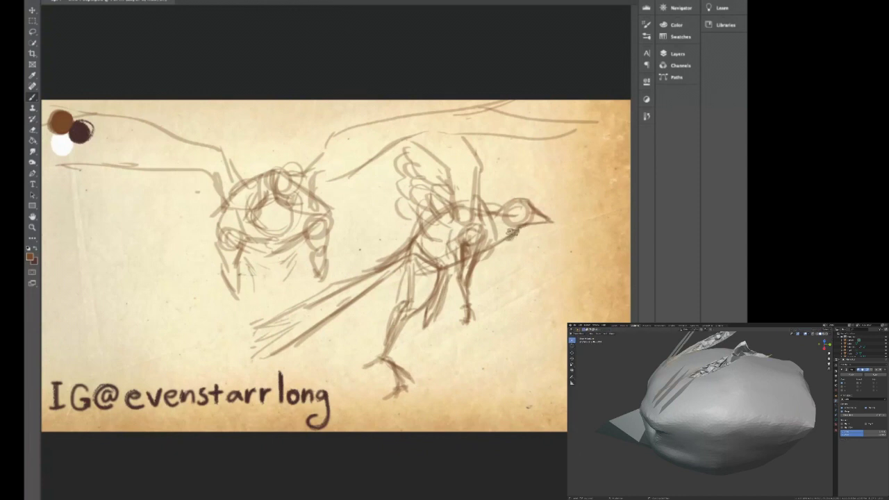
key("e")
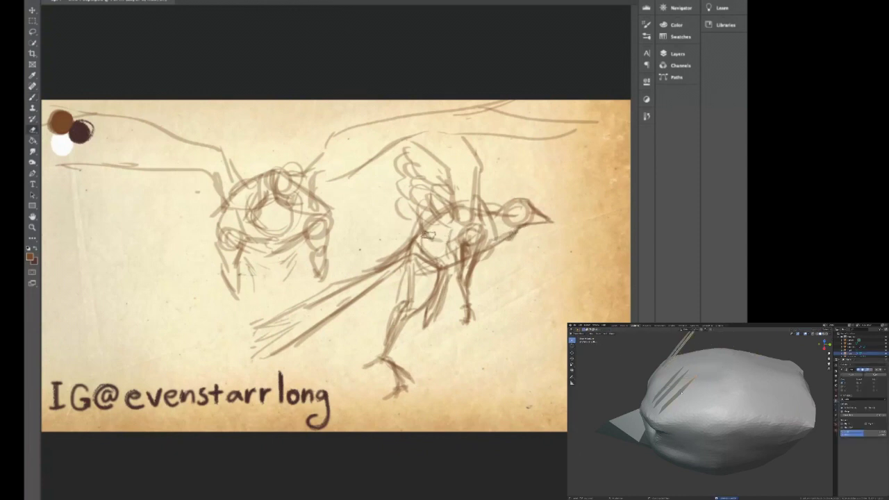
Lighten the side-view bird's sketch lines and replace its extended rear lower leg with a small curled, clawed foot
mouse_move(476, 298)
left_mouse_down()
mouse_move(444, 291)
mouse_move(570, 191)
left_mouse_up()
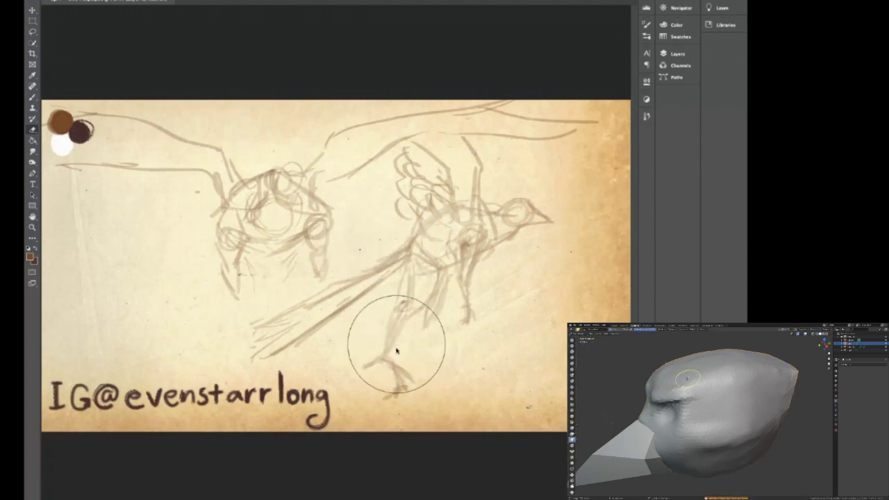
mouse_move(411, 322)
left_mouse_down()
mouse_move(381, 360)
mouse_move(406, 378)
left_mouse_up()
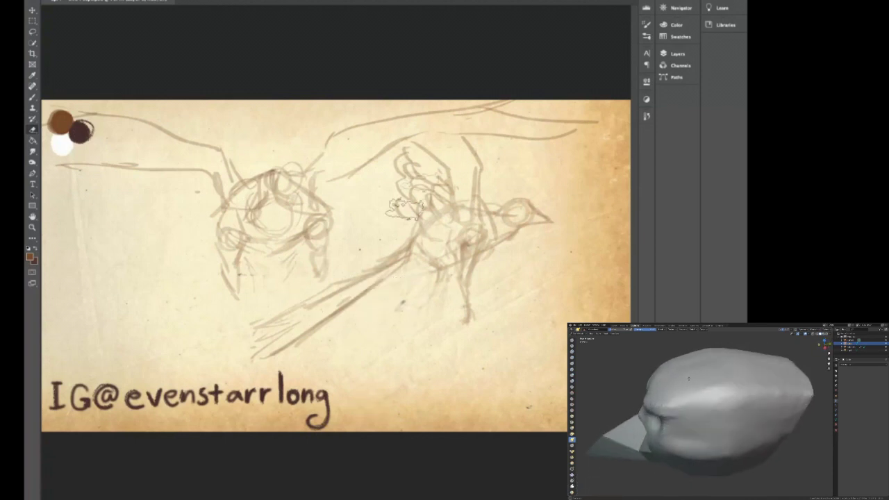
key("b")
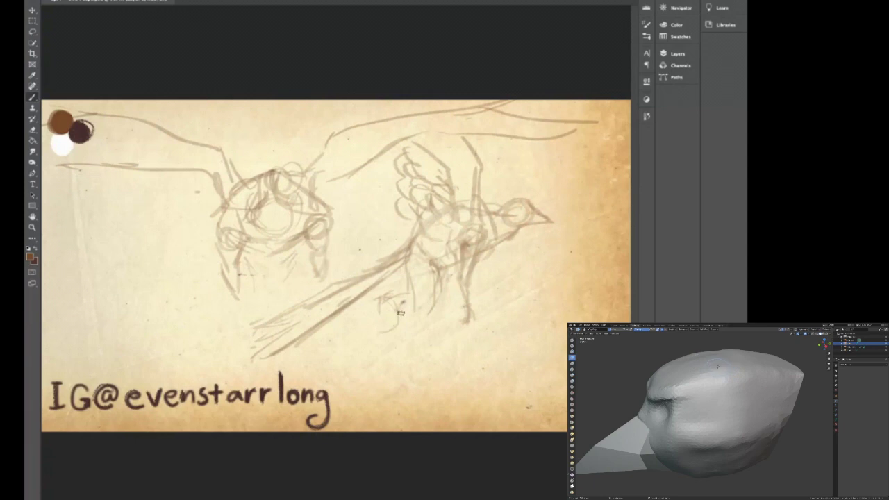
mouse_move(389, 325)
left_mouse_down()
mouse_move(387, 310)
mouse_move(394, 314)
mouse_move(376, 320)
mouse_move(380, 297)
left_mouse_up()
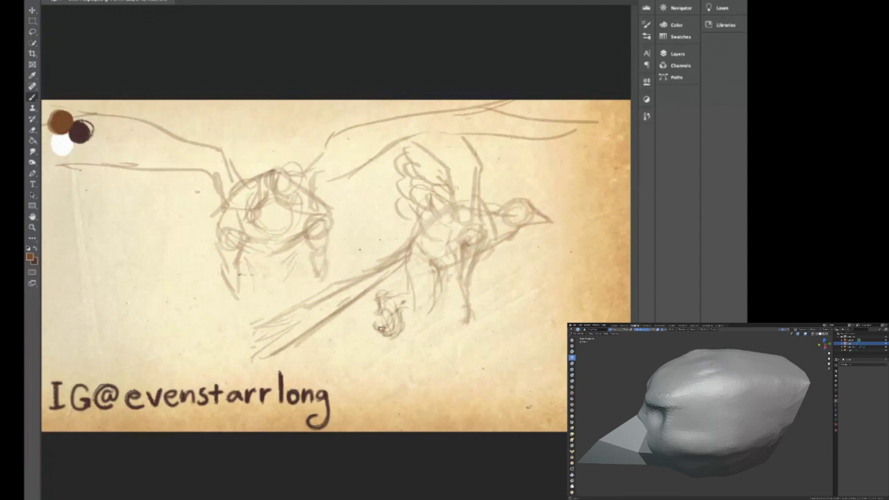
left_click_drag(381, 323, 384, 332)
Draw the side-view bird's tucked rear thigh down to the curled foot and add feather marks along the leg
left_click_drag(441, 272, 416, 319)
mouse_move(410, 288)
left_mouse_down()
mouse_move(409, 314)
mouse_move(417, 301)
mouse_move(396, 306)
mouse_move(406, 311)
mouse_move(411, 293)
mouse_move(434, 301)
mouse_move(440, 285)
mouse_move(426, 313)
left_mouse_up()
left_click_drag(444, 281, 419, 319)
left_click_drag(409, 252, 416, 292)
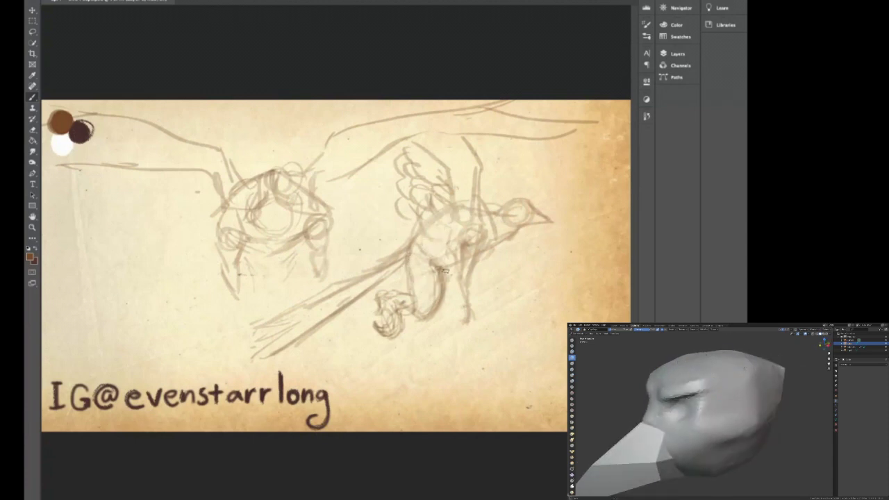
left_click_drag(389, 310, 395, 312)
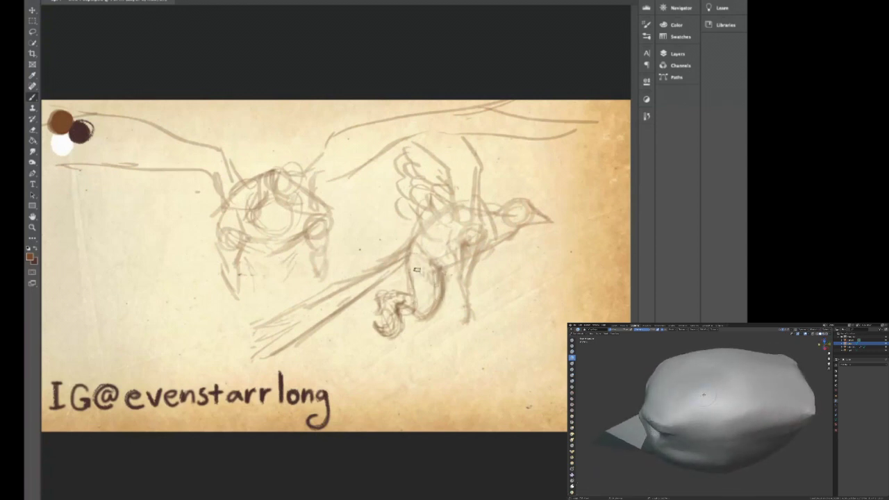
mouse_move(432, 297)
left_mouse_down()
mouse_move(416, 305)
mouse_move(442, 247)
mouse_move(448, 261)
left_mouse_up()
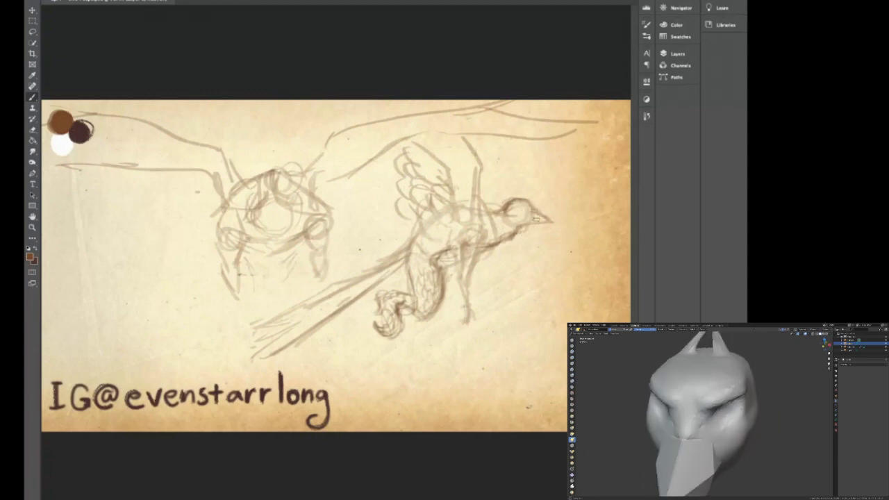
Shade the side-view bird's head, neck, raised wing, body and tail, and clean up around the belly and front leg with the Eraser
mouse_move(512, 207)
left_mouse_down()
mouse_move(529, 212)
mouse_move(525, 219)
left_mouse_up()
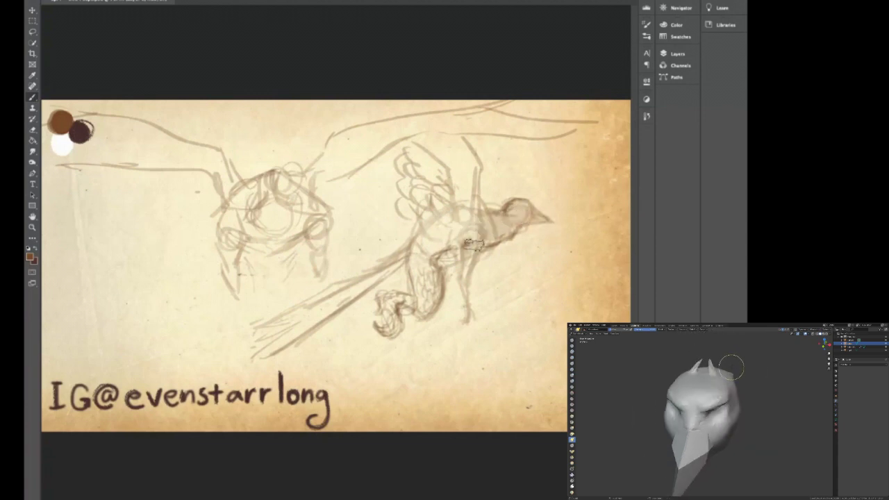
left_click_drag(470, 248, 462, 295)
mouse_move(471, 212)
left_mouse_down()
mouse_move(451, 235)
mouse_move(440, 226)
mouse_move(422, 257)
mouse_move(415, 244)
mouse_move(451, 239)
mouse_move(457, 218)
mouse_move(436, 247)
mouse_move(451, 233)
mouse_move(477, 168)
mouse_move(460, 219)
mouse_move(468, 162)
mouse_move(423, 118)
mouse_move(464, 170)
mouse_move(456, 163)
mouse_move(466, 164)
mouse_move(461, 184)
mouse_move(456, 131)
mouse_move(461, 202)
mouse_move(432, 163)
mouse_move(434, 200)
mouse_move(420, 174)
mouse_move(411, 209)
mouse_move(426, 220)
mouse_move(436, 166)
mouse_move(427, 145)
left_mouse_up()
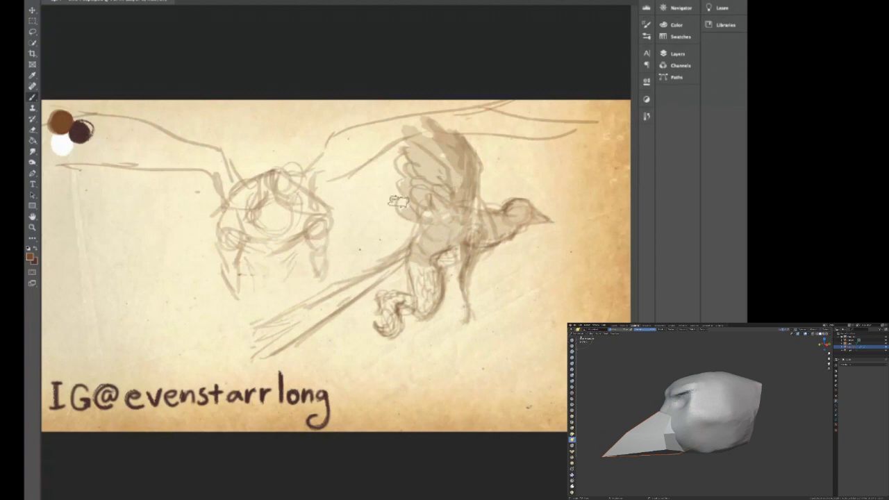
mouse_move(420, 250)
left_mouse_down()
mouse_move(345, 300)
mouse_move(424, 241)
mouse_move(332, 307)
mouse_move(400, 261)
mouse_move(279, 317)
mouse_move(362, 273)
mouse_move(358, 293)
mouse_move(266, 347)
left_mouse_up()
mouse_move(409, 272)
left_mouse_down()
mouse_move(431, 295)
mouse_move(416, 290)
mouse_move(410, 299)
mouse_move(417, 306)
mouse_move(434, 287)
mouse_move(413, 265)
mouse_move(456, 244)
mouse_move(422, 248)
mouse_move(461, 242)
mouse_move(457, 234)
mouse_move(444, 246)
mouse_move(442, 198)
mouse_move(461, 201)
mouse_move(452, 184)
mouse_move(427, 201)
mouse_move(436, 164)
mouse_move(412, 180)
mouse_move(409, 150)
mouse_move(417, 212)
left_mouse_up()
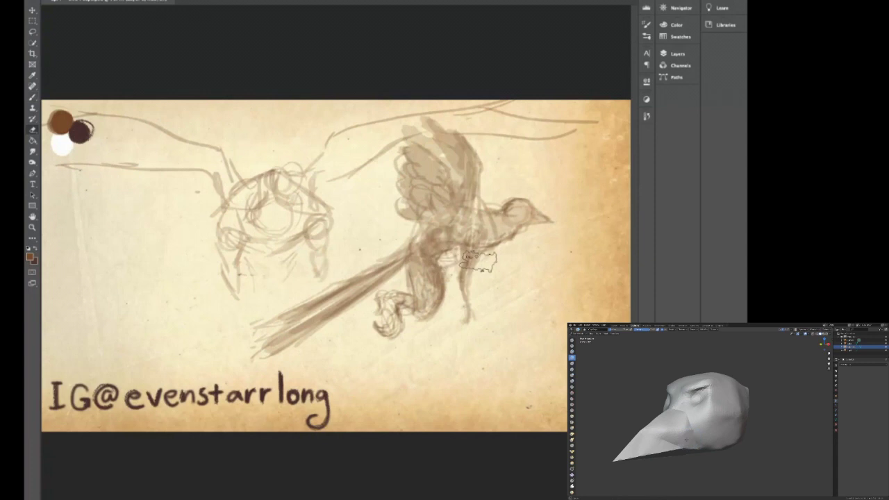
key("e")
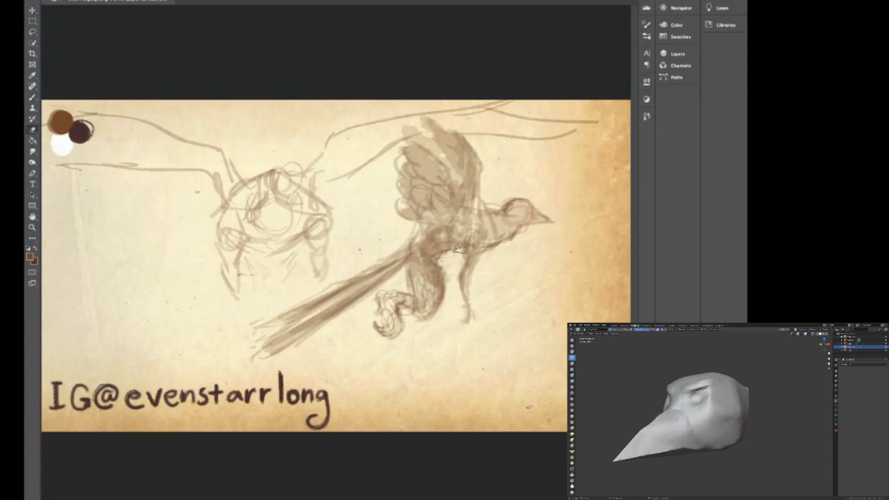
mouse_move(462, 238)
left_mouse_down()
mouse_move(463, 307)
mouse_move(452, 258)
mouse_move(450, 300)
left_mouse_up()
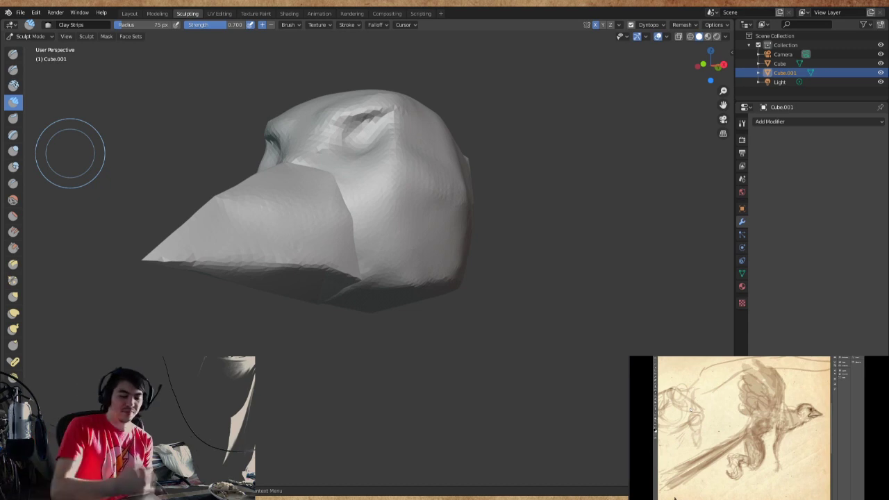
In Blender, build up the beak's underside with Clay Strips at a 46 px radius and undo the last stroke
mouse_move(414, 316)
middle_mouse_down()
mouse_move(167, 309)
mouse_move(222, 297)
mouse_move(238, 278)
mouse_move(218, 259)
mouse_move(258, 234)
mouse_move(267, 271)
mouse_move(187, 245)
mouse_move(306, 229)
middle_mouse_up()
key("f")
left_click(321, 219)
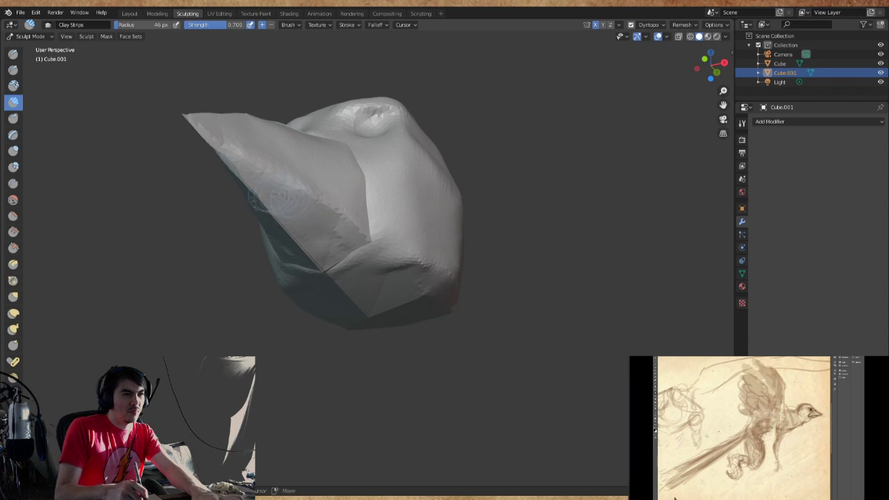
mouse_move(232, 160)
middle_mouse_down()
mouse_move(208, 167)
mouse_move(257, 163)
mouse_move(281, 174)
middle_mouse_up()
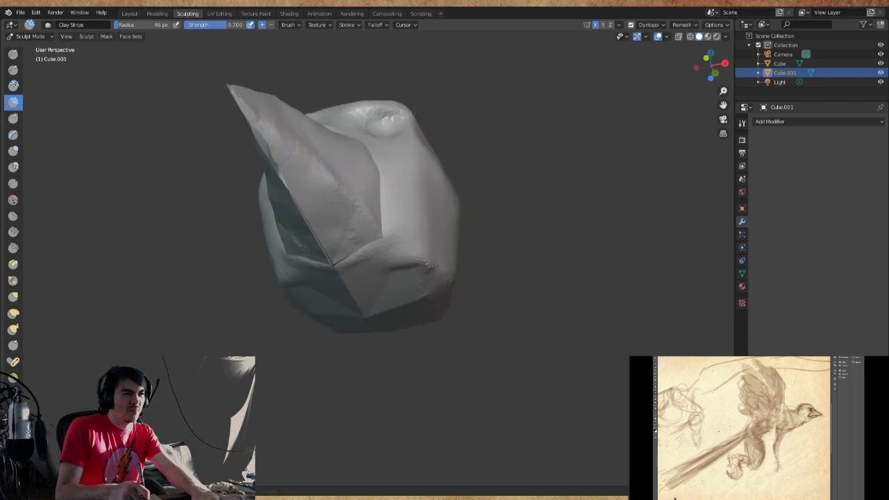
mouse_move(299, 201)
left_mouse_down()
mouse_move(334, 228)
mouse_move(318, 213)
left_mouse_up()
middle_click_drag(318, 213, 305, 228)
key("x")
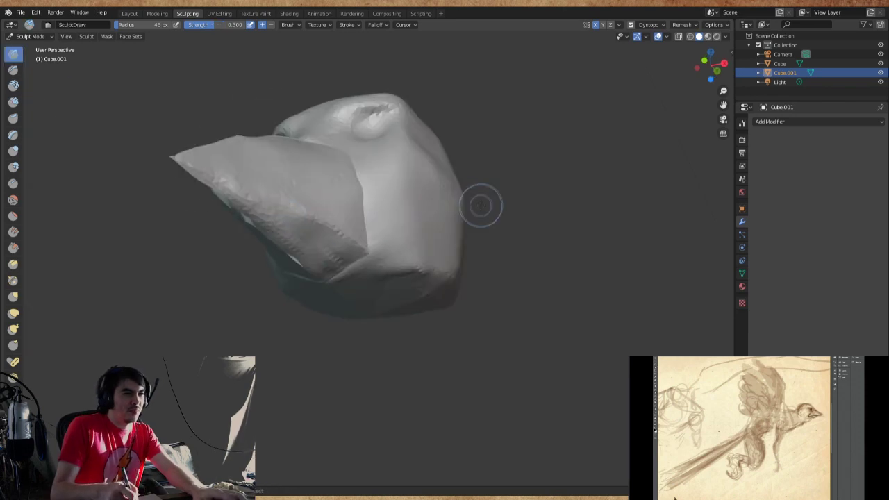
key("ctrl+z")
Return the beak mesh to Object Mode and inspect the head from the front and side
mouse_move(479, 215)
middle_mouse_down()
mouse_move(214, 260)
mouse_move(289, 259)
mouse_move(271, 267)
mouse_move(377, 252)
middle_mouse_up()
left_click(29, 37)
left_click(33, 46)
left_click(35, 36)
left_click(46, 46)
middle_click_drag(413, 148, 299, 300)
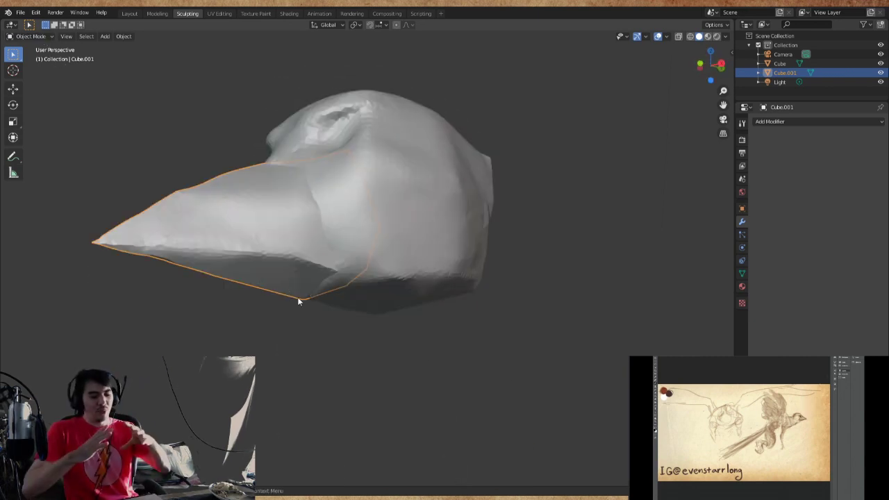
middle_click_drag(299, 302, 291, 208)
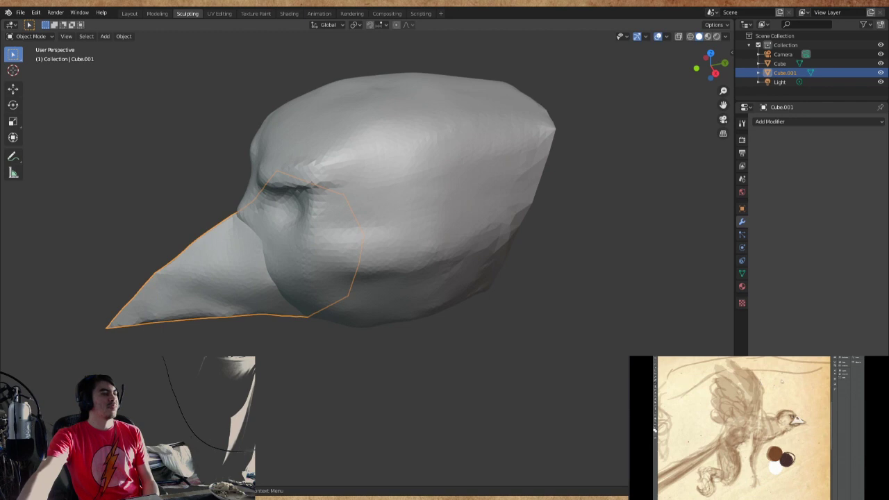
Add a UV sphere, flatten it along Z into a thin disc and raise it to the top of the head
middle_click_drag(451, 138, 395, 105)
left_click(105, 36)
mouse_move(116, 46)
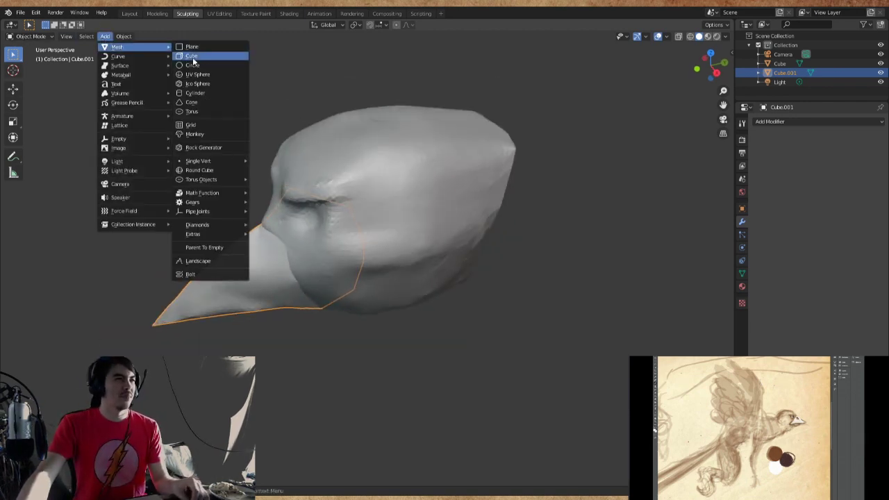
left_click(198, 74)
key("s")
key("z")
key("g")
key("z")
left_click(483, 191)
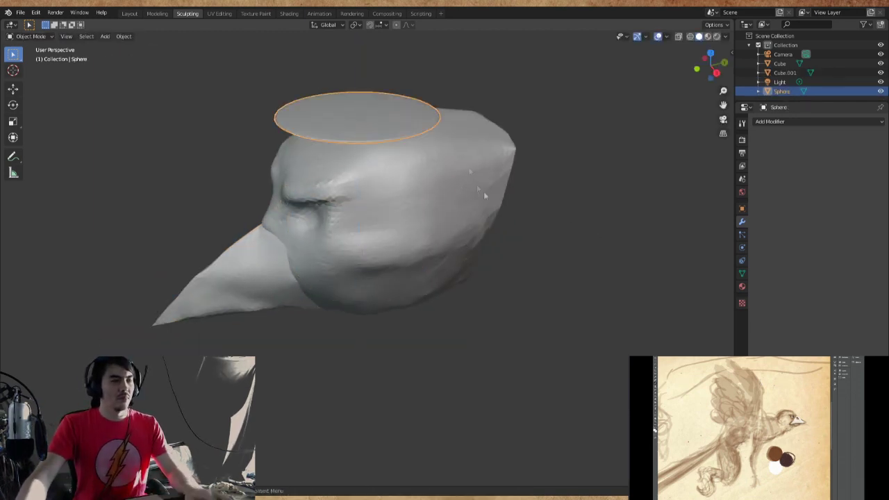
Thicken the flattened sphere slightly along Z and adjust its overall scale over the crown
middle_click_drag(483, 191, 453, 154)
key("s")
key("z")
left_click(580, 189)
middle_click_drag(580, 189, 202, 239)
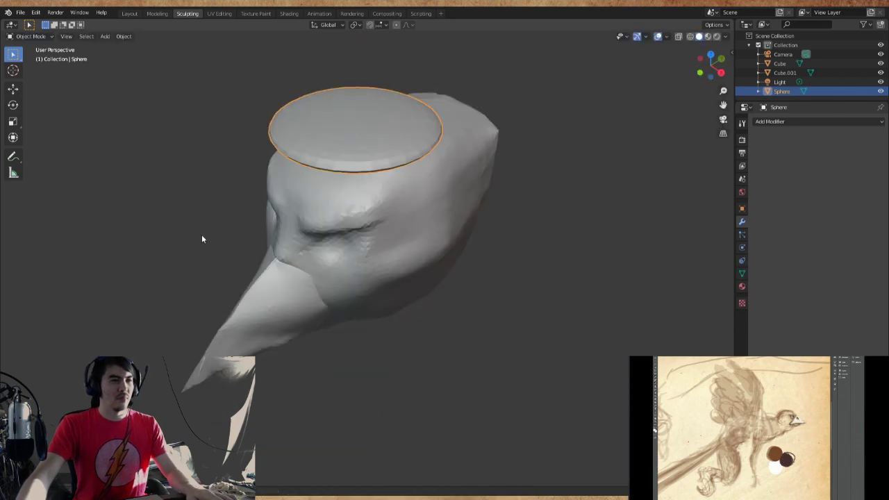
key("s")
left_click(417, 178)
middle_click_drag(416, 178, 376, 181)
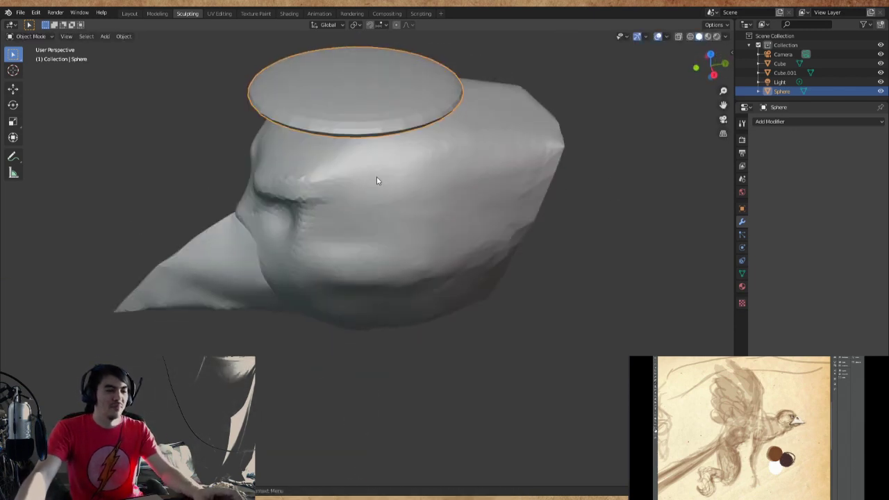
Lower the flattened sphere along Z into the crown of the head and adjust its thickness along Z
key("g")
key("z")
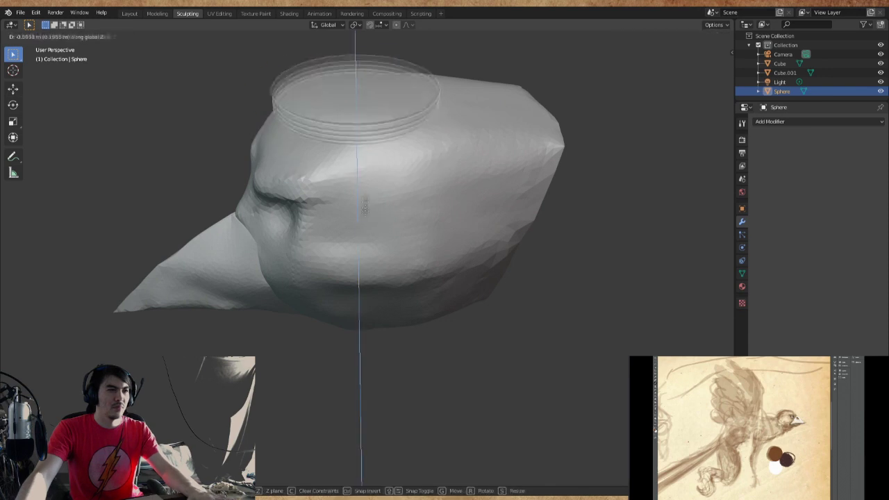
left_click(364, 206)
key("s")
key("z")
left_click(402, 198)
mouse_move(402, 199)
middle_mouse_down()
mouse_move(422, 213)
mouse_move(394, 201)
middle_mouse_up()
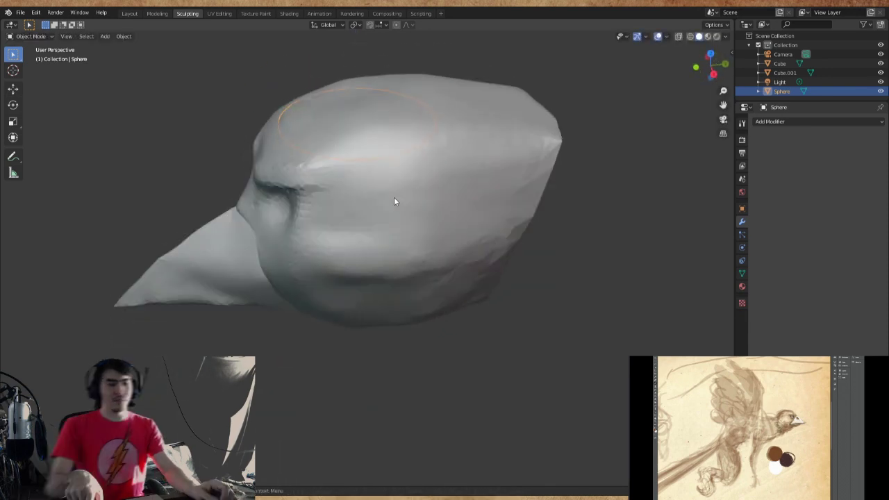
Put the flattened sphere into Sculpt Mode and view it through the head with X-ray display
left_click(28, 36)
left_click(28, 68)
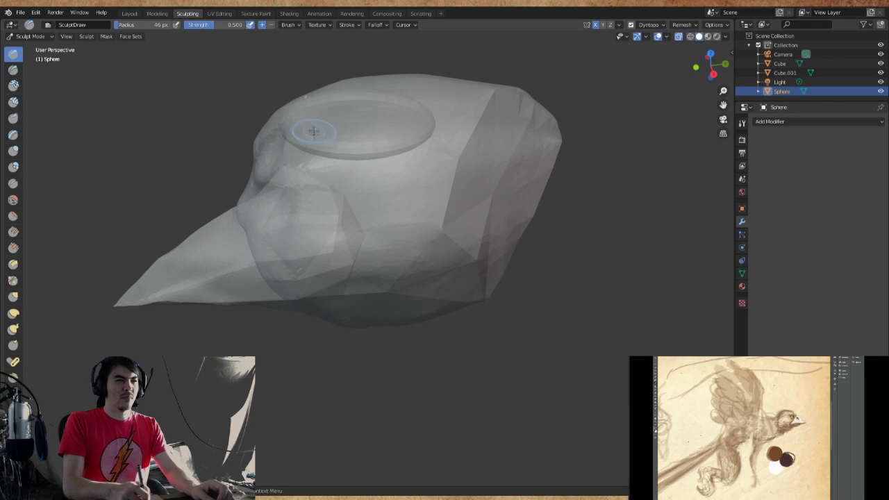
middle_click_drag(361, 188, 373, 190)
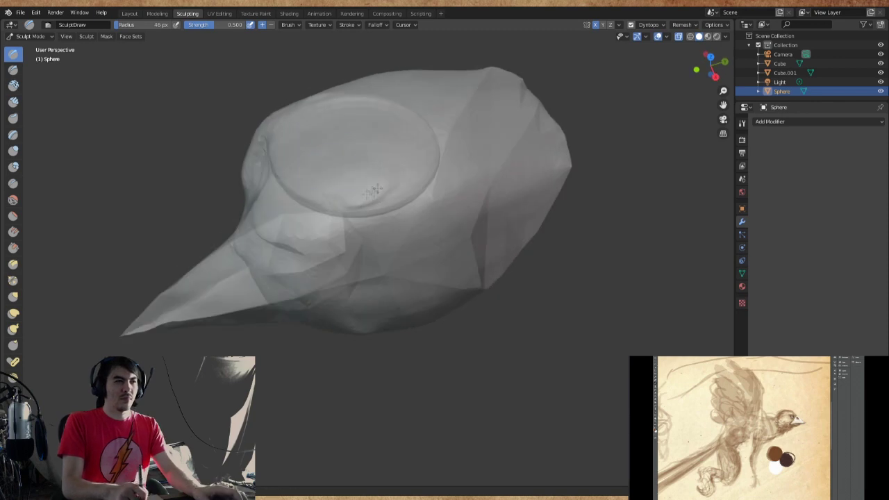
Try to pull crest feather spikes up and back from the flattened sphere with the Snake Hook brush at 63 px
key("k")
middle_click_drag(357, 128, 309, 128)
key("bracketright")
key("bracketright")
key("bracketright")
left_click_drag(317, 121, 345, 103)
mouse_move(345, 103)
middle_mouse_down()
mouse_move(337, 139)
mouse_move(322, 145)
middle_mouse_up()
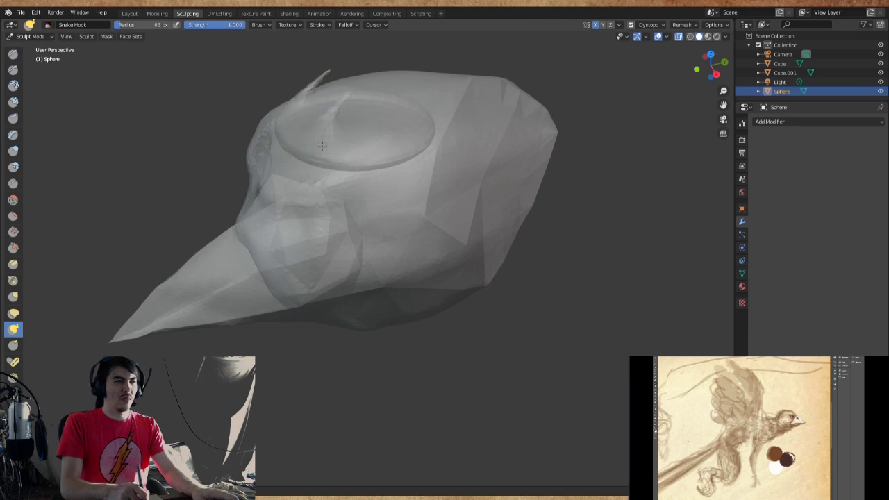
left_click_drag(322, 145, 354, 63)
left_click_drag(368, 121, 389, 55)
Reduce the Snake Hook radius to 28 px and undo the feather pulls on the flattened sphere
mouse_move(379, 115)
middle_mouse_down()
mouse_move(365, 105)
mouse_move(347, 169)
mouse_move(372, 131)
middle_mouse_up()
key("bracketleft")
key("bracketleft")
key("bracketleft")
key("bracketleft")
key("bracketleft")
key("bracketleft")
key("bracketleft")
key("bracketleft")
key("bracketleft")
key("bracketleft")
key("bracketright")
key("bracketright")
key("ctrl+z")
key("ctrl+z")
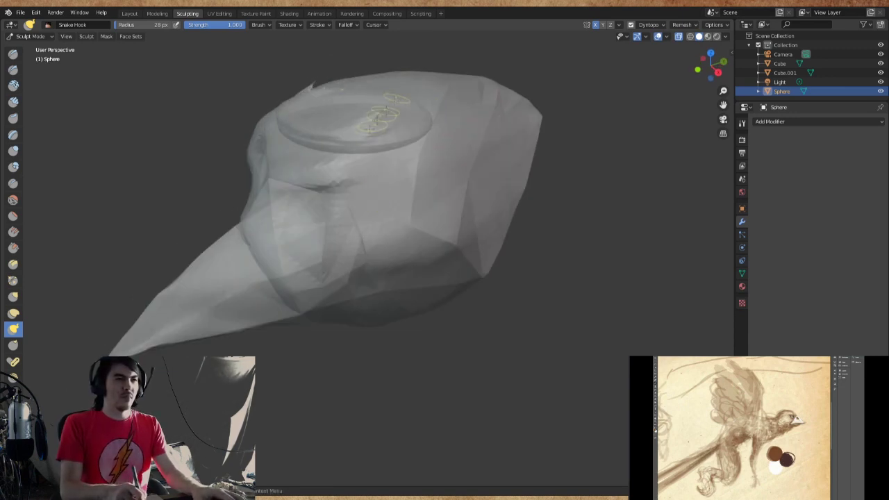
key("ctrl+z")
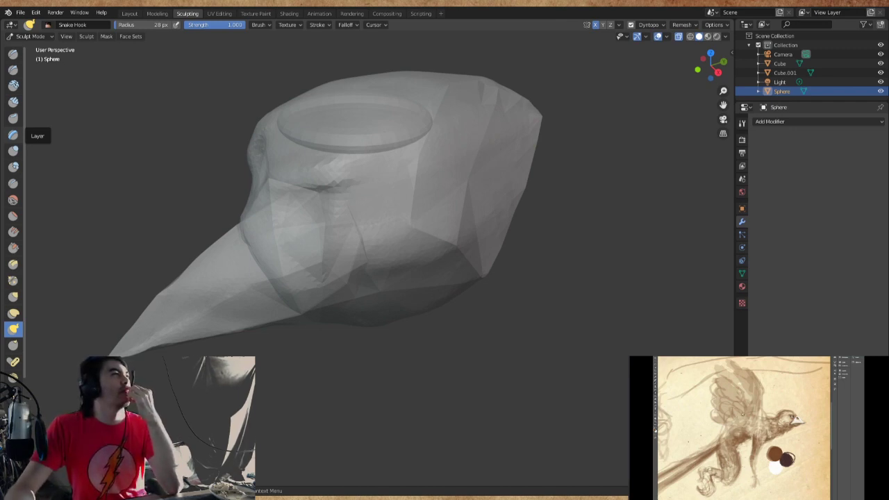
Select the Clay Strips brush and hide the head mesh to isolate the flattened sphere and beak
left_click(14, 102)
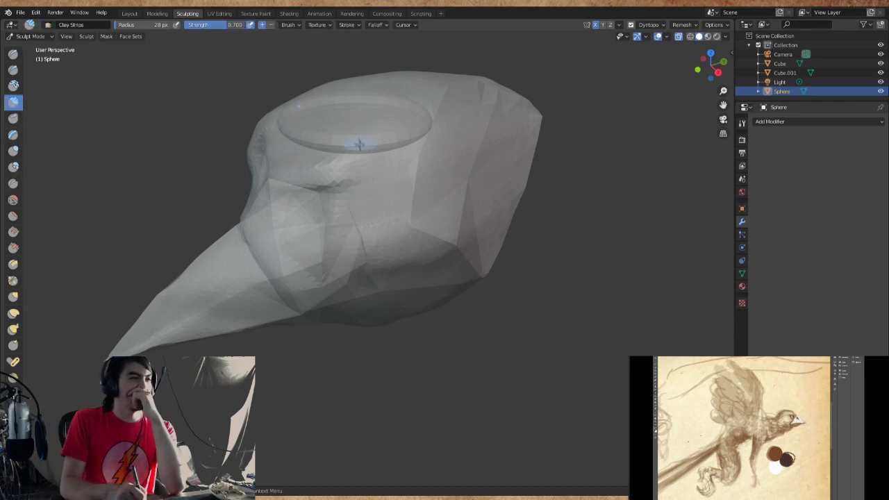
left_click(880, 63)
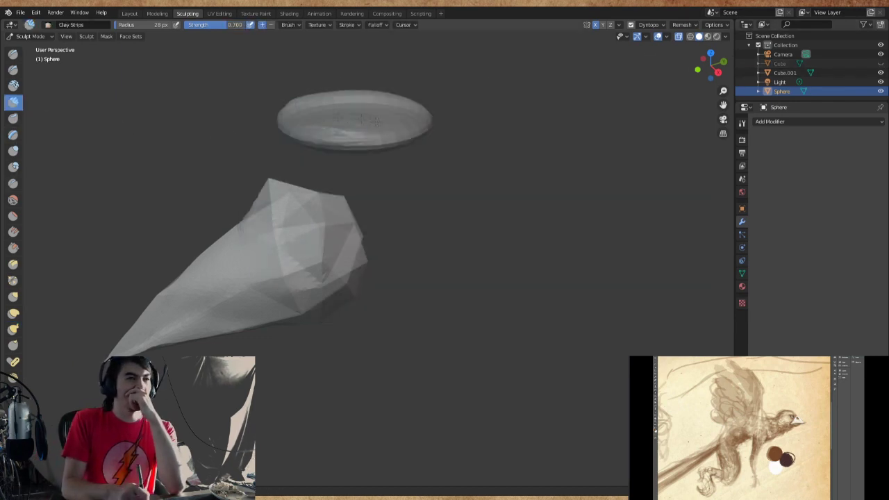
middle_click_drag(375, 136, 375, 160)
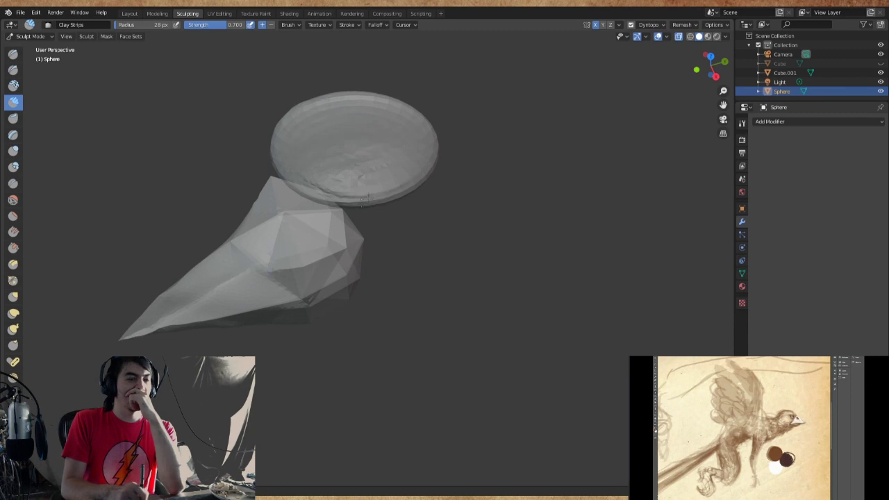
middle_click_drag(357, 163, 326, 158)
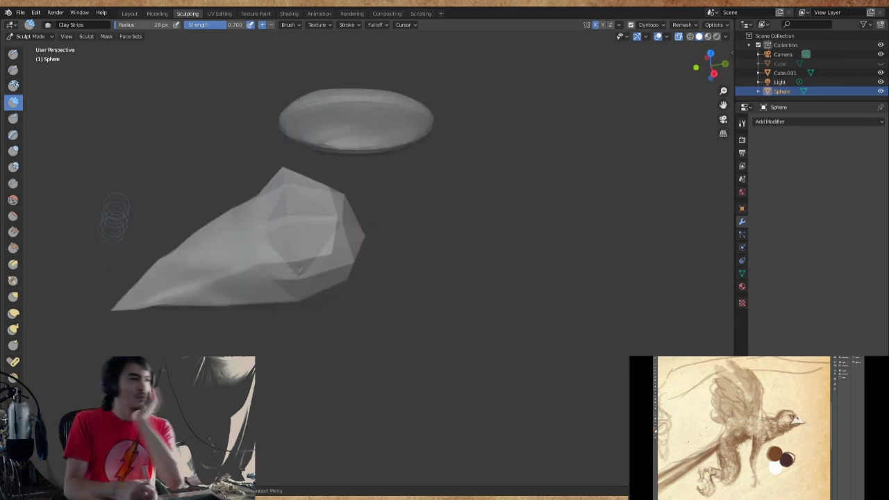
Try an Elastic Deform stroke on the flattened sphere and undo it
left_click(13, 313)
middle_click_drag(74, 298, 408, 143)
left_click_drag(408, 143, 388, 159)
key("ctrl+z")
key("x")
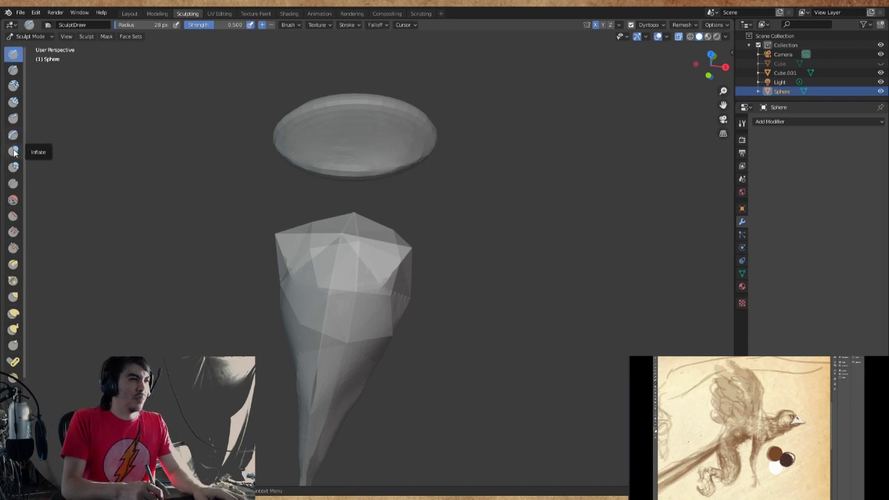
Pull a mirrored pair of long crest feather spikes up and back from the flattened sphere with Snake Hook at 39 px
left_click(13, 329)
middle_click_drag(277, 174, 340, 167)
left_click_drag(340, 167, 341, 137)
middle_click_drag(341, 136, 357, 119)
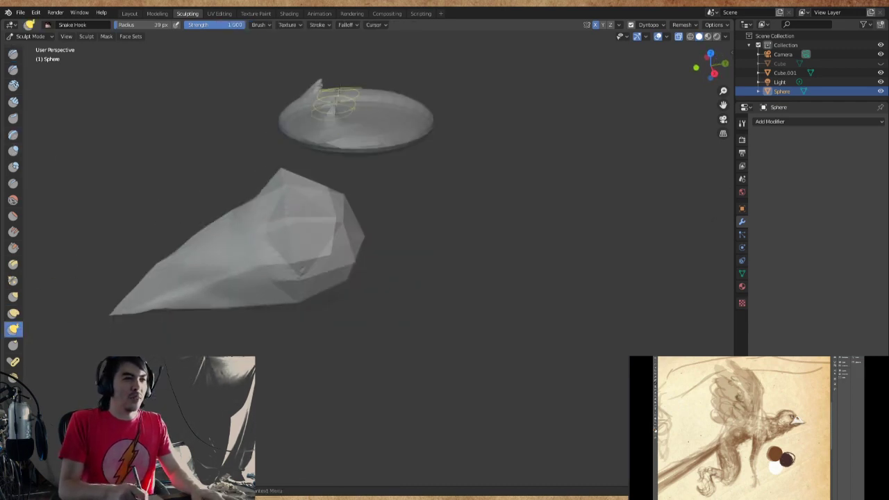
left_click_drag(329, 125, 407, 58)
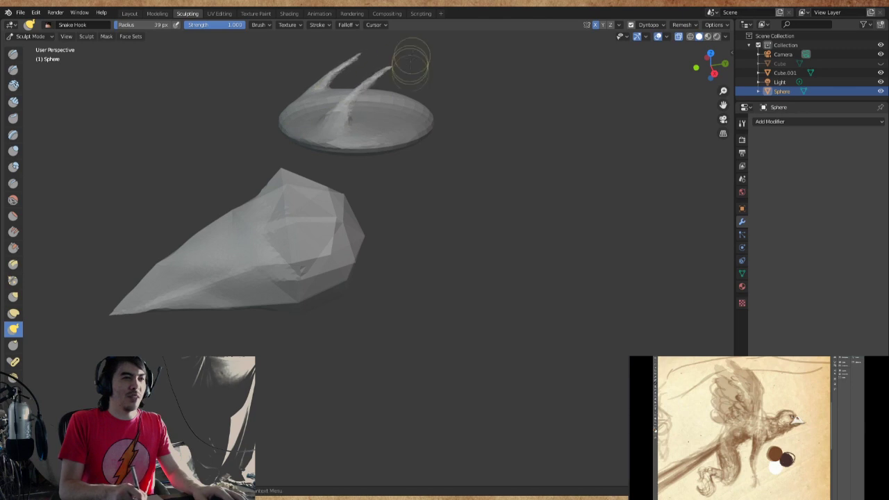
Try pulling taller, branching crest feather spikes up from the flattened sphere with Snake Hook
key("ctrl+z")
key("ctrl+z")
mouse_move(333, 131)
left_mouse_down()
mouse_move(357, 82)
mouse_move(401, 84)
mouse_move(326, 62)
left_mouse_up()
left_click_drag(361, 114, 414, 50)
mouse_move(413, 50)
middle_mouse_down()
mouse_move(444, 104)
mouse_move(595, 95)
mouse_move(520, 115)
middle_mouse_up()
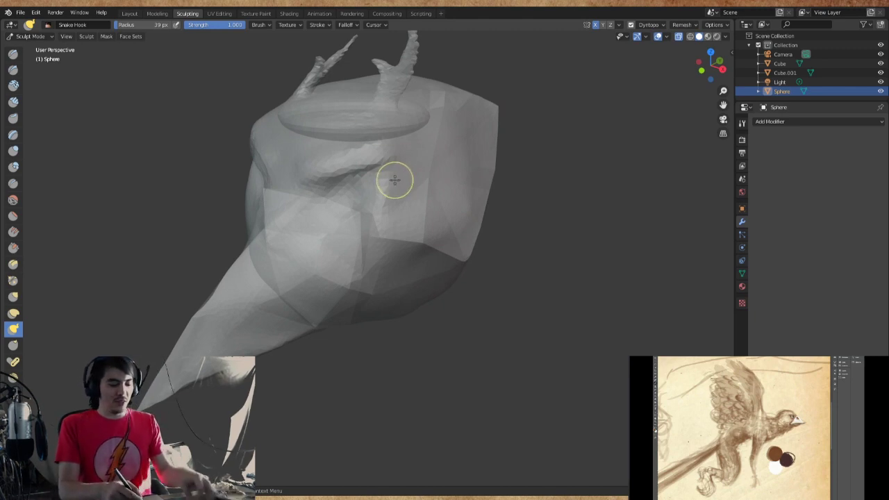
left_click_drag(390, 192, 403, 155)
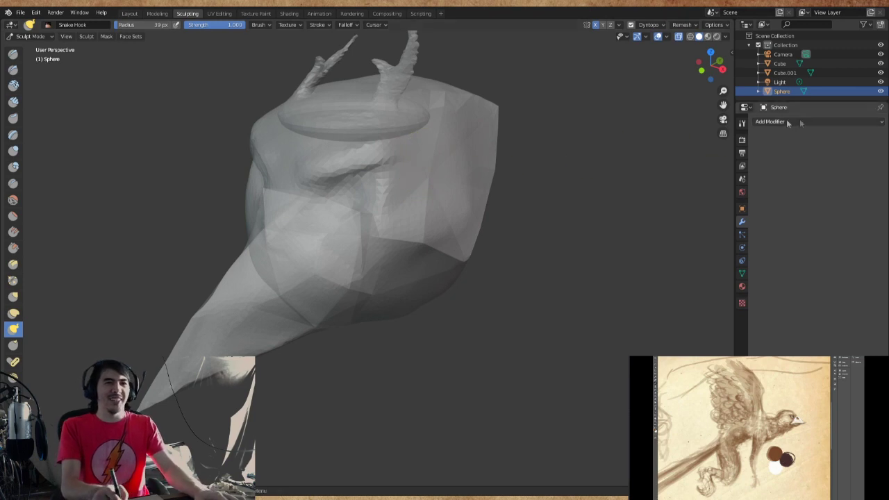
middle_click_drag(573, 131, 656, 83)
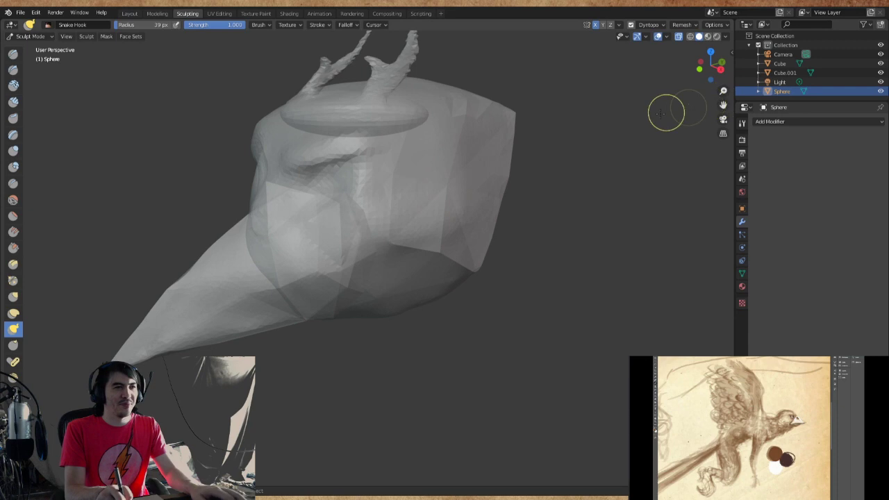
Undo all the crest feather pulls to restore the plain flattened sphere on top of the head
key("ctrl+z")
key("ctrl+z")
key("ctrl+z")
key("ctrl+z")
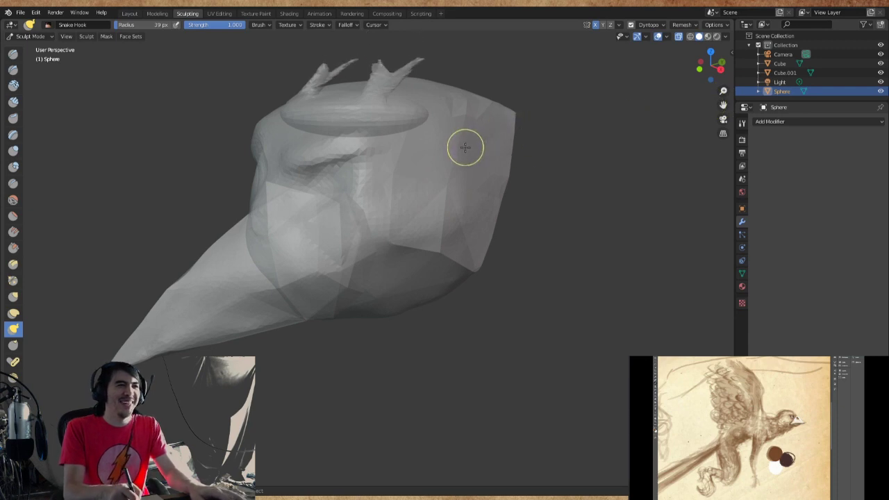
key("ctrl+z")
key("ctrl+z")
key("ctrl+z")
key("ctrl+z")
key("ctrl+z")
key("ctrl+z")
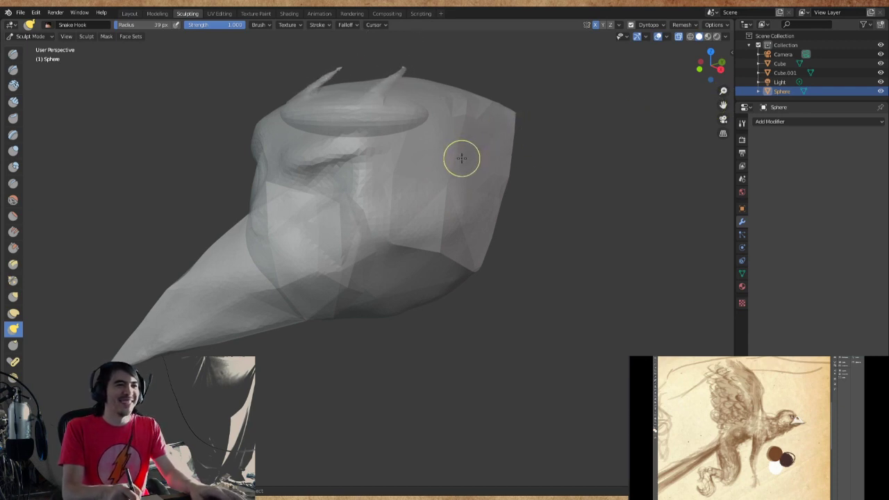
key("ctrl+z")
middle_click_drag(460, 155, 394, 171)
key("alt+z")
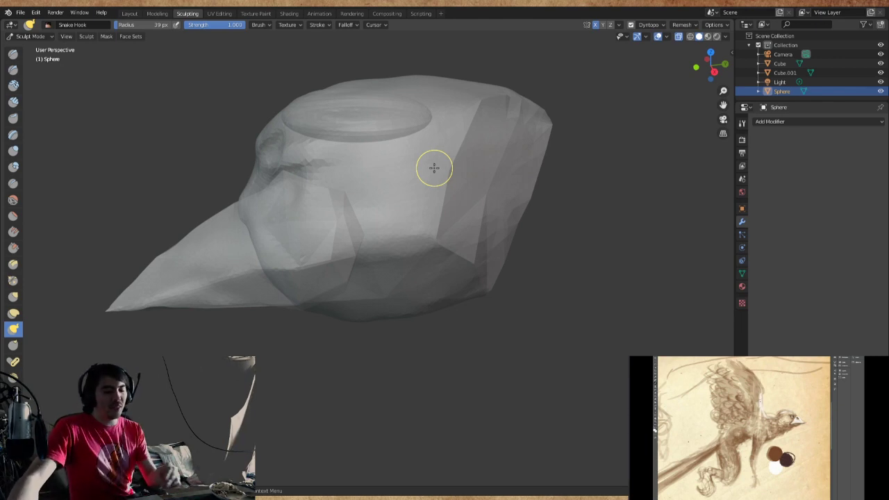
mouse_move(397, 132)
middle_mouse_down()
mouse_move(445, 122)
mouse_move(406, 113)
mouse_move(490, 112)
mouse_move(473, 119)
middle_mouse_up()
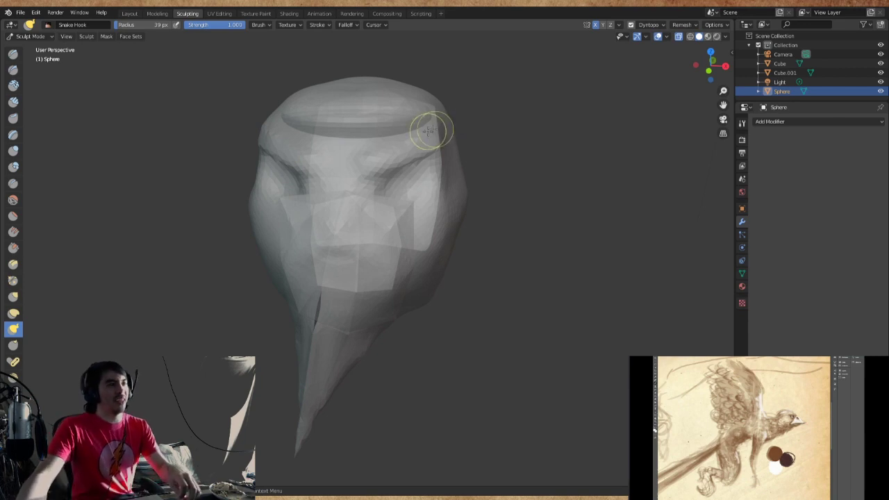
middle_click_drag(426, 129, 364, 157)
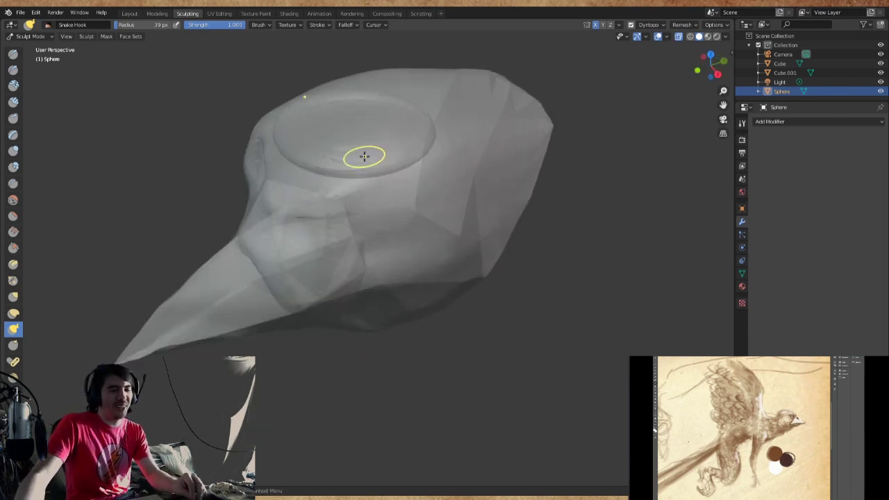
left_click_drag(366, 156, 384, 162)
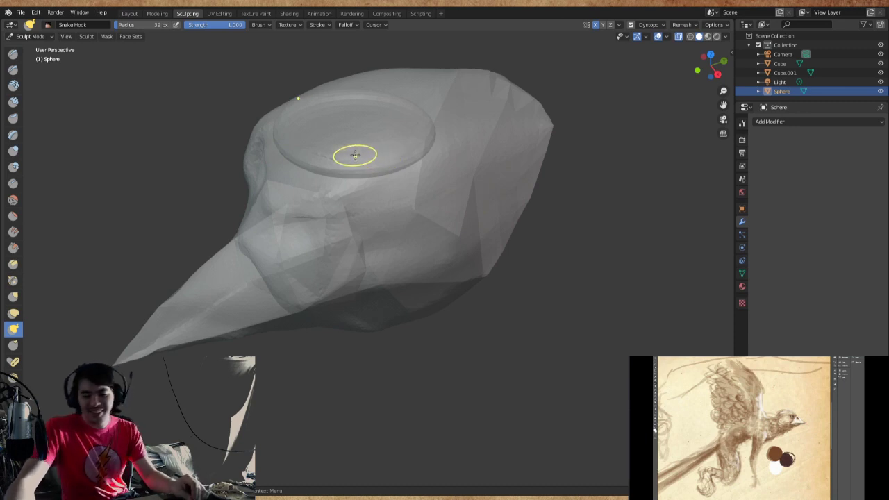
mouse_move(362, 150)
middle_mouse_down()
mouse_move(363, 119)
mouse_move(335, 132)
mouse_move(371, 133)
middle_mouse_up()
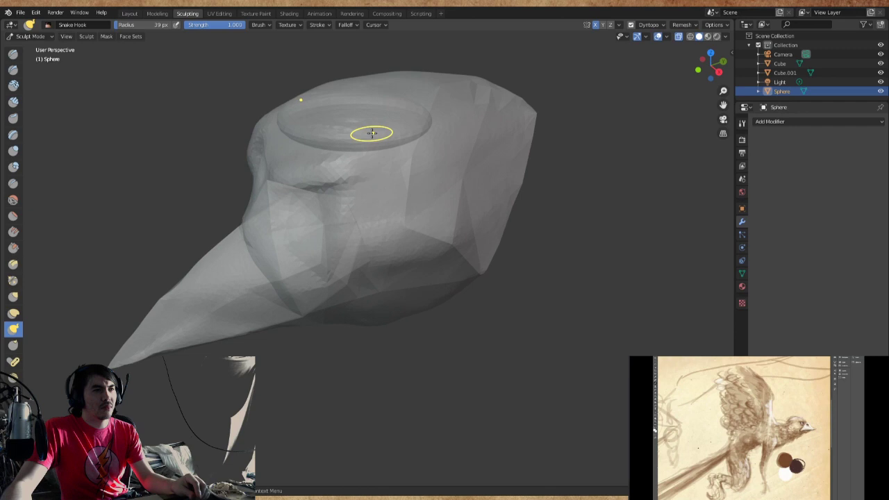
mouse_move(372, 133)
middle_mouse_down()
mouse_move(427, 129)
mouse_move(382, 98)
mouse_move(286, 110)
mouse_move(388, 152)
mouse_move(375, 167)
middle_mouse_up()
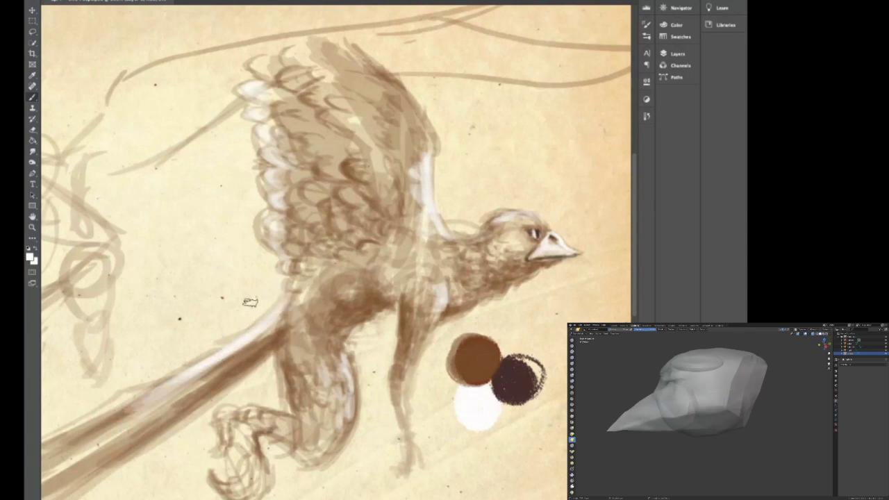
Switch to Photoshop and brush white highlights along the upper tail feather of the winged bird
scroll(446, 174, "down", 3)
scroll(446, 175, "left", 2)
left_click_drag(243, 302, 153, 351)
left_click_drag(267, 288, 147, 346)
left_click_drag(240, 307, 134, 364)
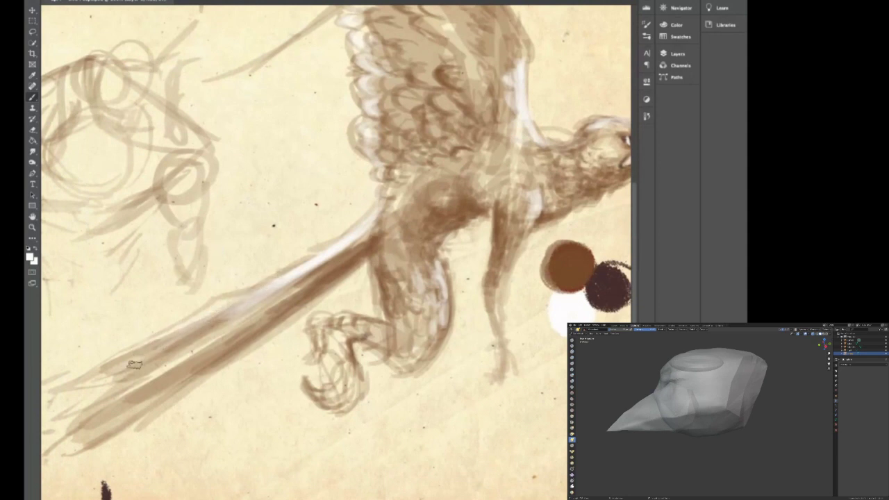
left_click_drag(250, 300, 162, 345)
Extend the white highlights to the far tips of the bird's tail feathers
scroll(239, 321, "down", 2)
scroll(239, 321, "left", 3)
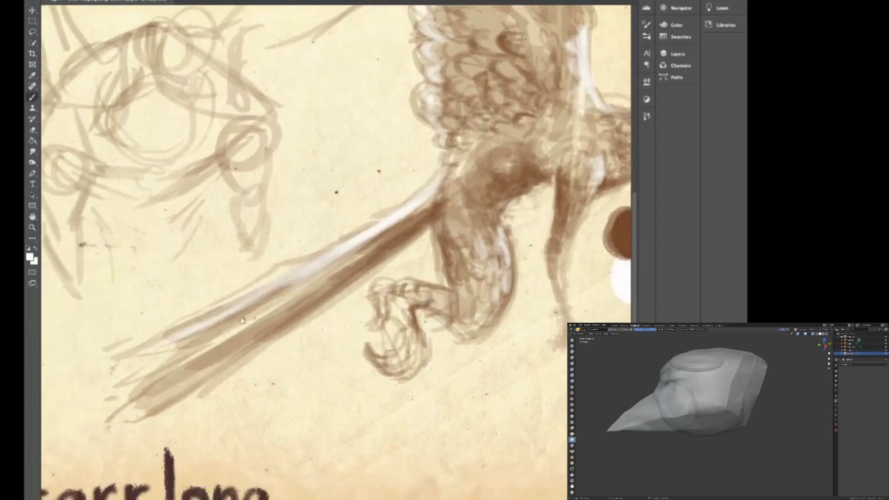
mouse_move(245, 306)
left_mouse_down()
mouse_move(102, 372)
mouse_move(188, 331)
left_mouse_up()
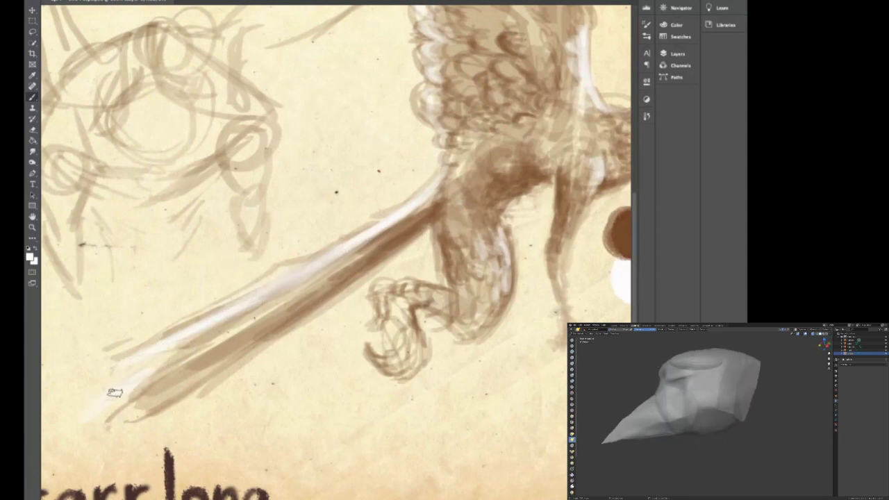
mouse_move(108, 401)
left_mouse_down()
mouse_move(141, 352)
mouse_move(193, 316)
mouse_move(361, 236)
mouse_move(217, 330)
mouse_move(428, 198)
mouse_move(307, 244)
left_mouse_up()
Sample the dark maroon swatch and shade the tail base, hind leg, foreleg edge and front claws
left_click(549, 311, "alt")
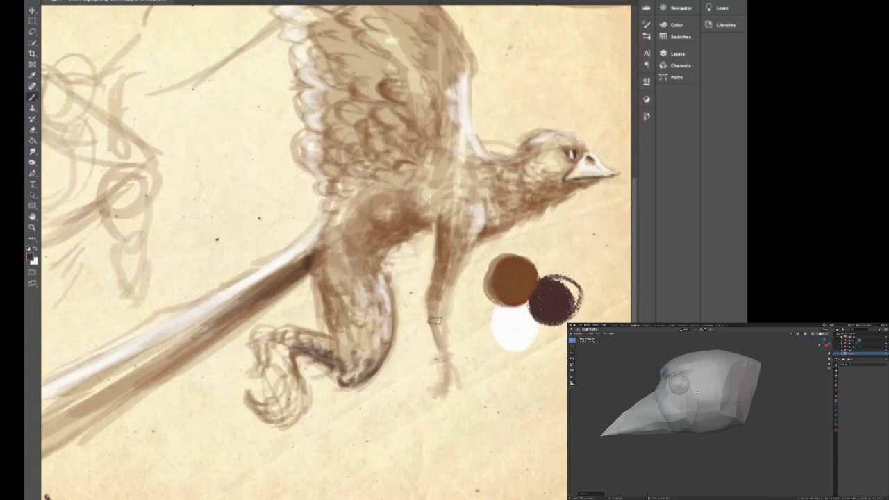
left_click_drag(433, 322, 439, 363)
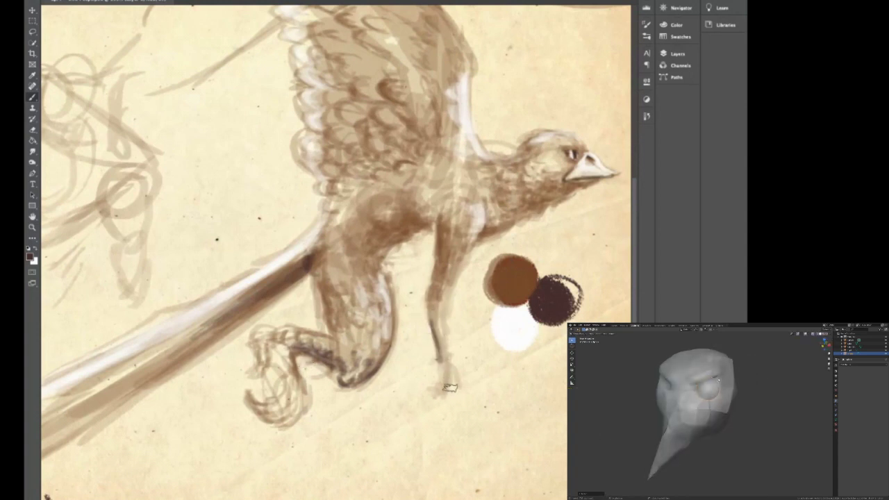
mouse_move(450, 395)
left_mouse_down()
mouse_move(434, 393)
mouse_move(437, 380)
mouse_move(458, 382)
mouse_move(451, 386)
left_mouse_up()
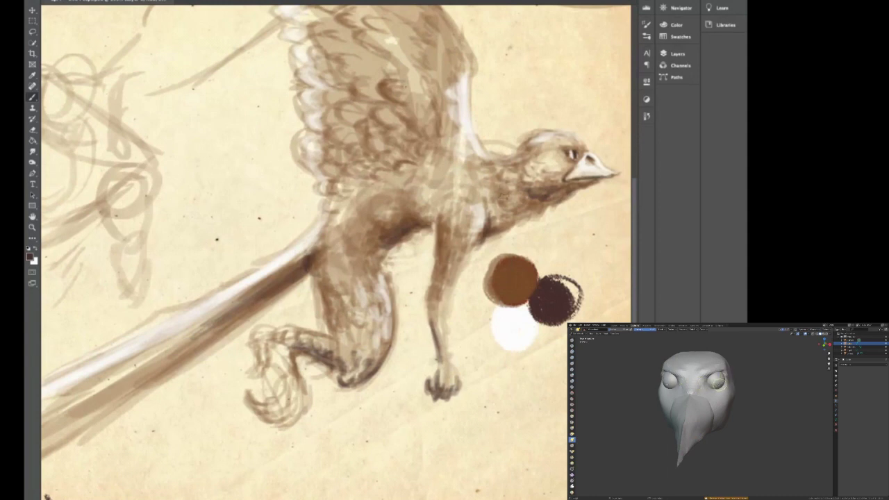
Paint a dark collar band around the neck and a dark strap across the rump and belly
mouse_move(497, 168)
left_mouse_down()
mouse_move(497, 226)
mouse_move(504, 178)
mouse_move(494, 226)
mouse_move(479, 244)
left_mouse_up()
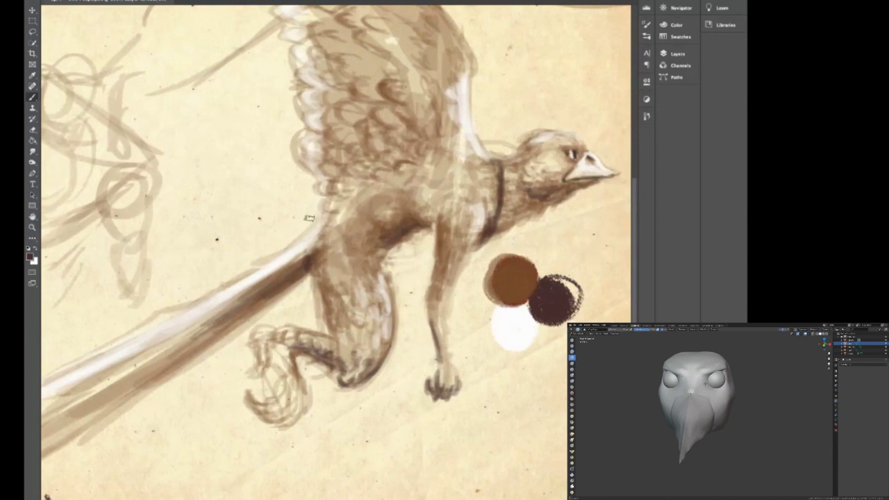
mouse_move(277, 248)
left_mouse_down()
mouse_move(314, 215)
mouse_move(326, 226)
mouse_move(384, 227)
mouse_move(336, 224)
mouse_move(374, 256)
mouse_move(333, 235)
mouse_move(358, 239)
left_mouse_up()
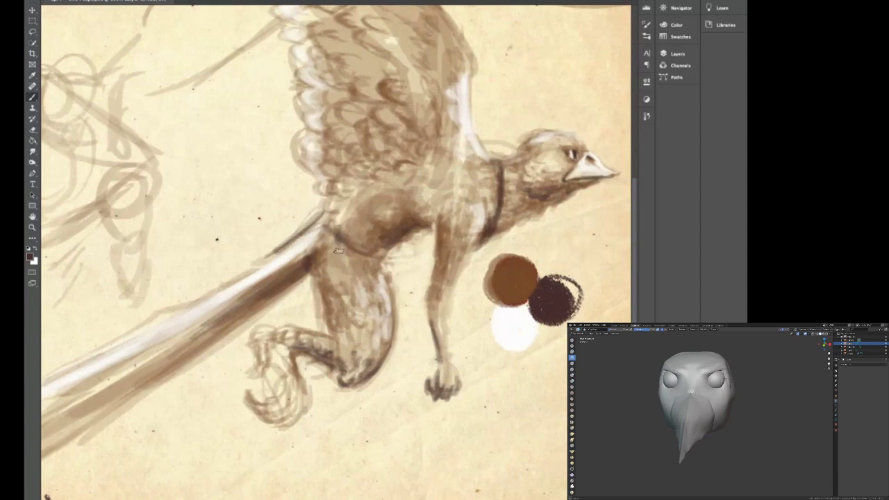
mouse_move(324, 213)
left_mouse_down()
mouse_move(355, 229)
mouse_move(414, 216)
mouse_move(353, 243)
mouse_move(405, 222)
mouse_move(394, 239)
mouse_move(411, 245)
mouse_move(423, 236)
mouse_move(386, 254)
mouse_move(431, 227)
mouse_move(375, 226)
mouse_move(363, 235)
mouse_move(424, 234)
mouse_move(394, 231)
left_mouse_up()
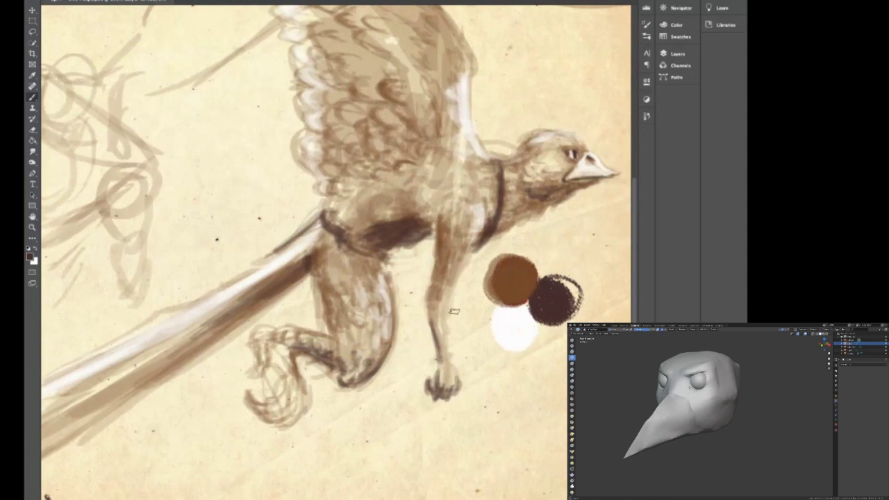
Tint the collar, rump strap and belly patch with the brown swatch and deepen their shadows with dark maroon
left_click(495, 291, "alt")
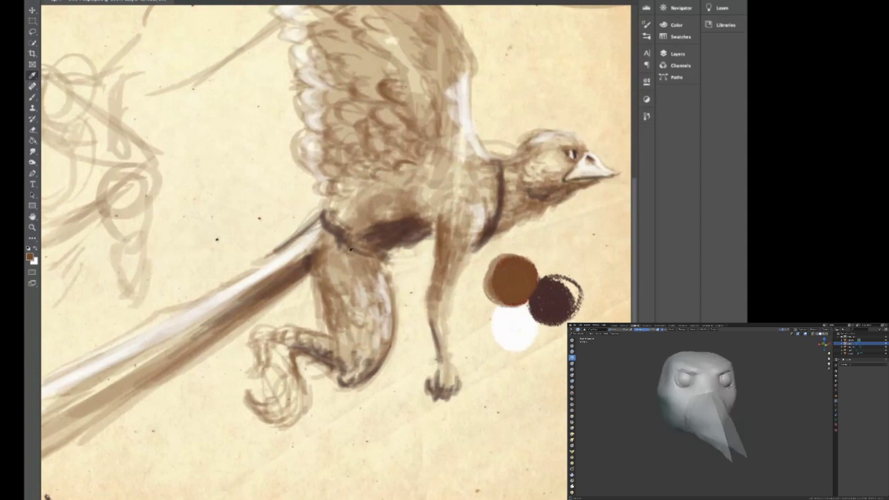
key("b")
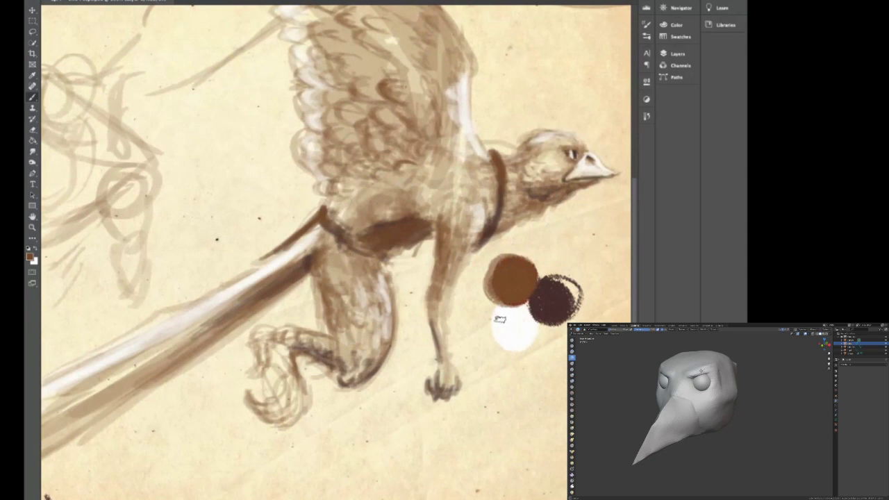
left_click(534, 300, "alt")
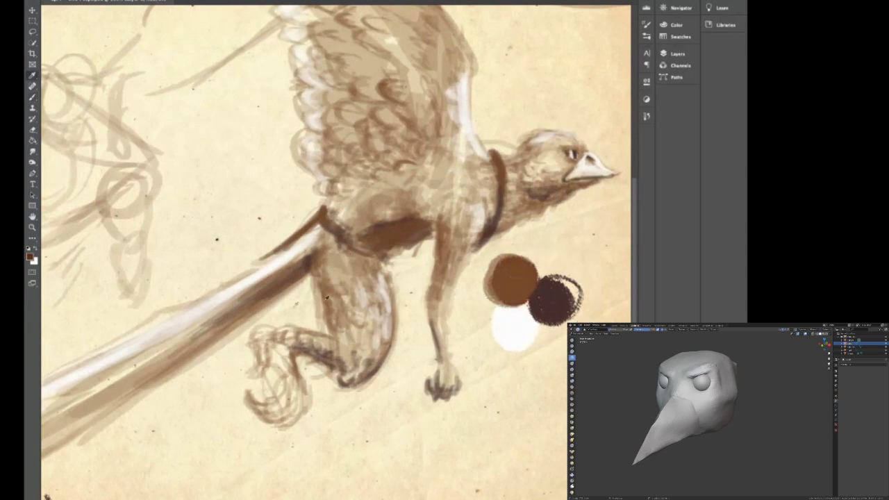
mouse_move(379, 226)
left_mouse_down()
mouse_move(421, 224)
mouse_move(364, 231)
left_mouse_up()
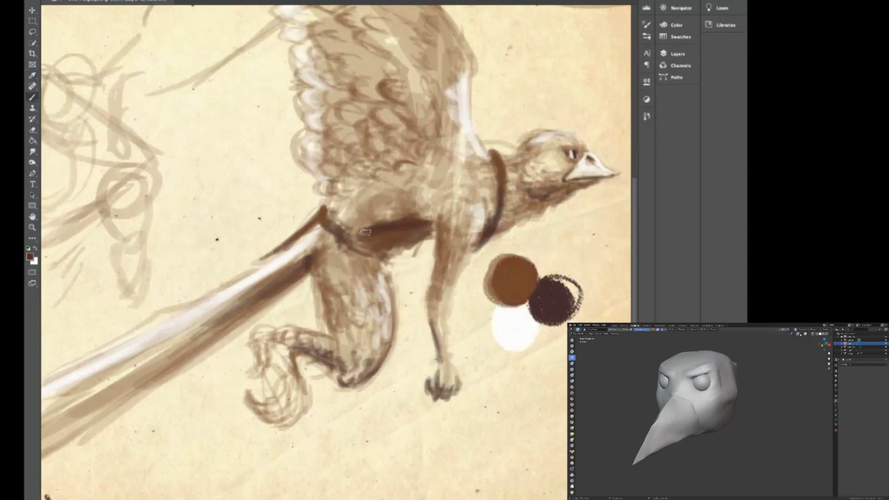
left_click_drag(498, 176, 481, 222)
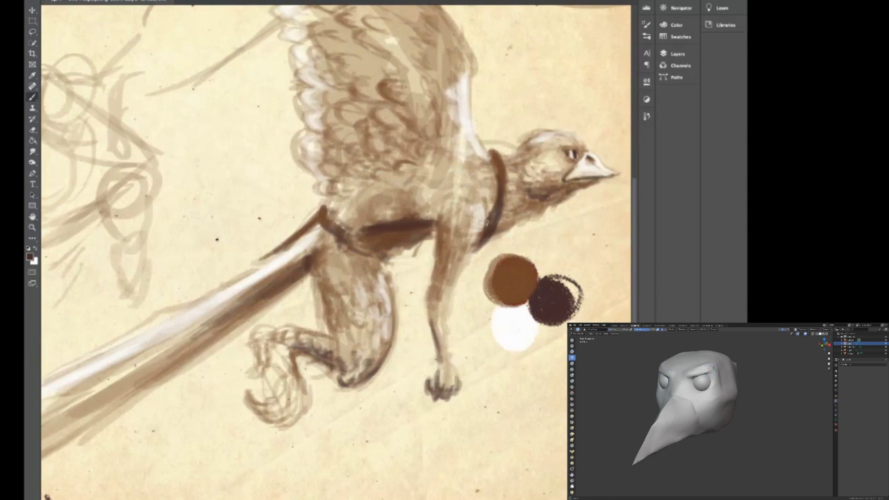
left_click_drag(494, 161, 492, 193)
mouse_move(418, 235)
left_mouse_down()
mouse_move(391, 247)
mouse_move(378, 227)
mouse_move(381, 249)
mouse_move(368, 243)
mouse_move(414, 241)
mouse_move(390, 249)
mouse_move(356, 246)
mouse_move(331, 231)
left_mouse_up()
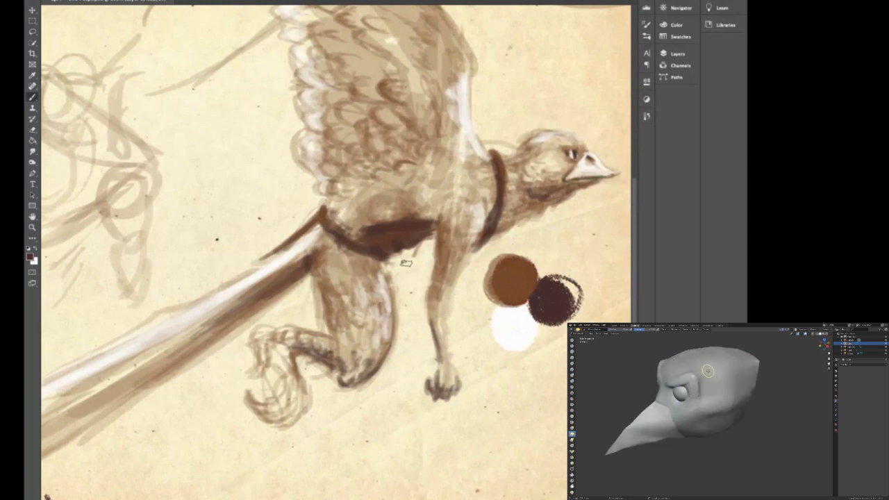
Darken the strap's lower end and add dark accents behind the hind leg and inside its curled foot
mouse_move(392, 257)
left_mouse_down()
mouse_move(389, 272)
mouse_move(389, 261)
left_mouse_up()
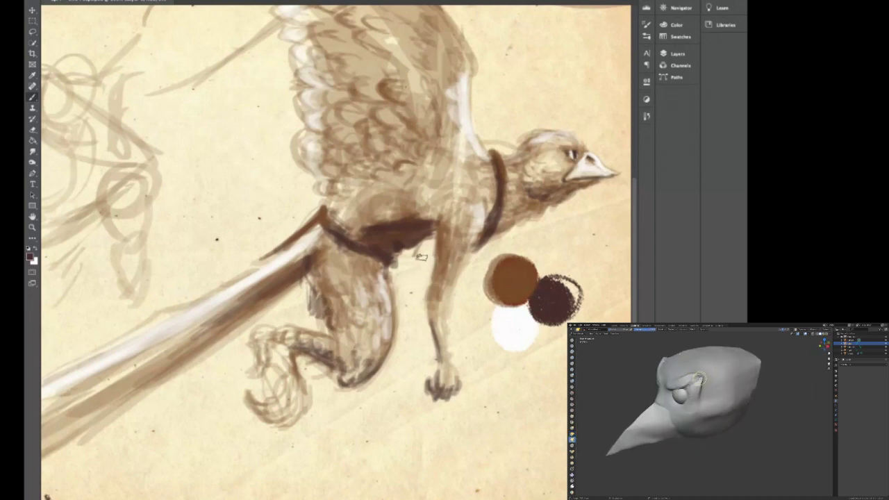
left_click_drag(314, 313, 276, 318)
mouse_move(271, 378)
left_mouse_down()
mouse_move(279, 368)
mouse_move(276, 402)
left_mouse_up()
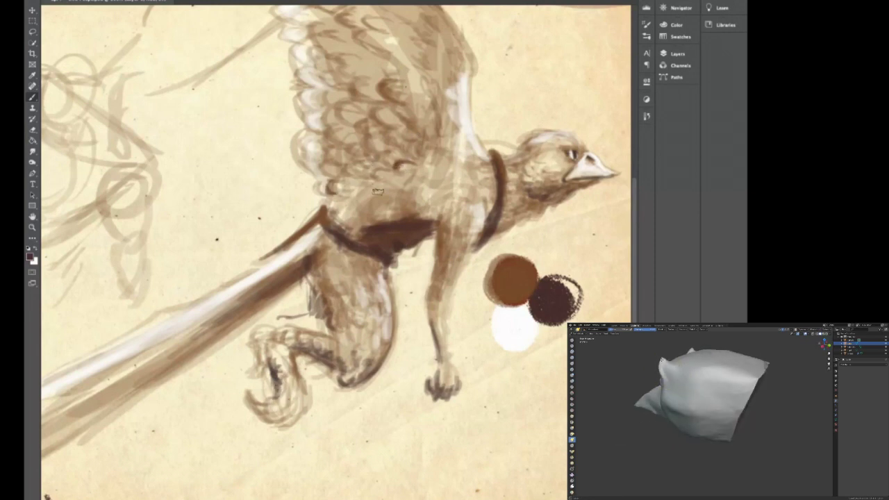
Shade the upper wing feathers with broad dark maroon strokes
key("z")
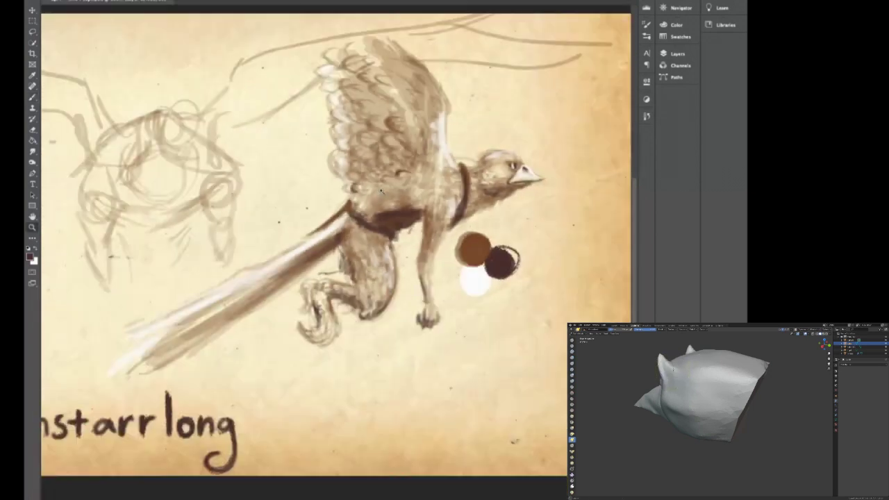
left_click(391, 187)
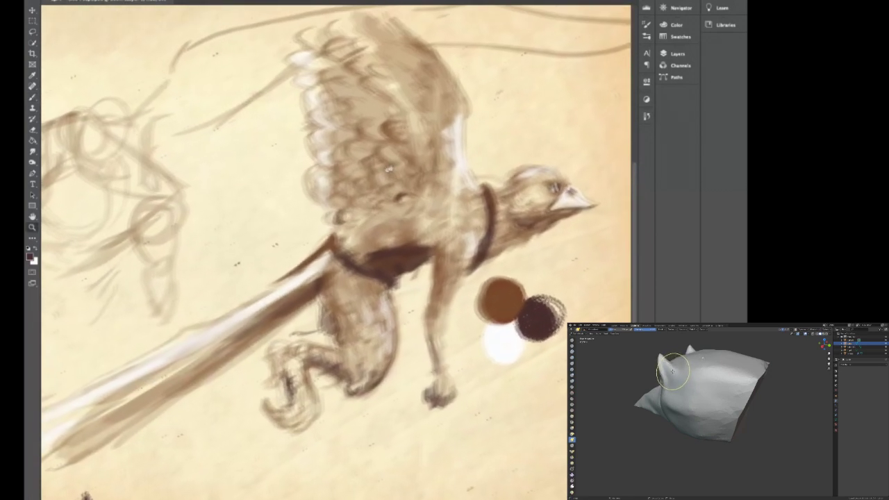
key("b")
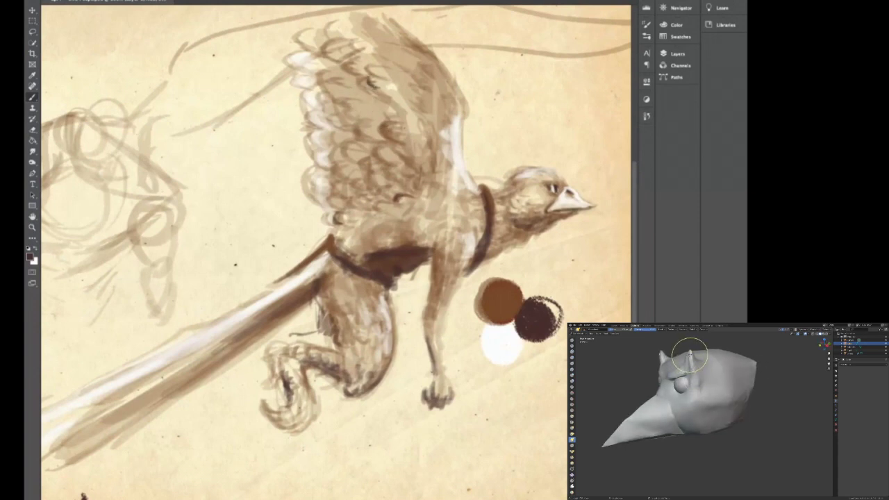
mouse_move(356, 84)
left_mouse_down()
mouse_move(377, 105)
mouse_move(349, 64)
mouse_move(343, 78)
mouse_move(352, 77)
mouse_move(343, 49)
mouse_move(371, 63)
mouse_move(372, 77)
mouse_move(361, 48)
mouse_move(388, 64)
mouse_move(415, 99)
mouse_move(352, 49)
mouse_move(409, 106)
mouse_move(402, 120)
mouse_move(389, 85)
mouse_move(392, 100)
mouse_move(339, 83)
mouse_move(347, 54)
mouse_move(302, 12)
mouse_move(235, 20)
mouse_move(215, 9)
mouse_move(306, 31)
mouse_move(243, 7)
mouse_move(295, 23)
mouse_move(307, 12)
mouse_move(239, 10)
mouse_move(316, 9)
mouse_move(293, 24)
mouse_move(282, 10)
mouse_move(332, 17)
mouse_move(333, 48)
mouse_move(286, 36)
mouse_move(375, 45)
mouse_move(298, 36)
mouse_move(336, 64)
mouse_move(340, 101)
mouse_move(359, 107)
mouse_move(345, 113)
mouse_move(388, 111)
mouse_move(361, 97)
left_mouse_up()
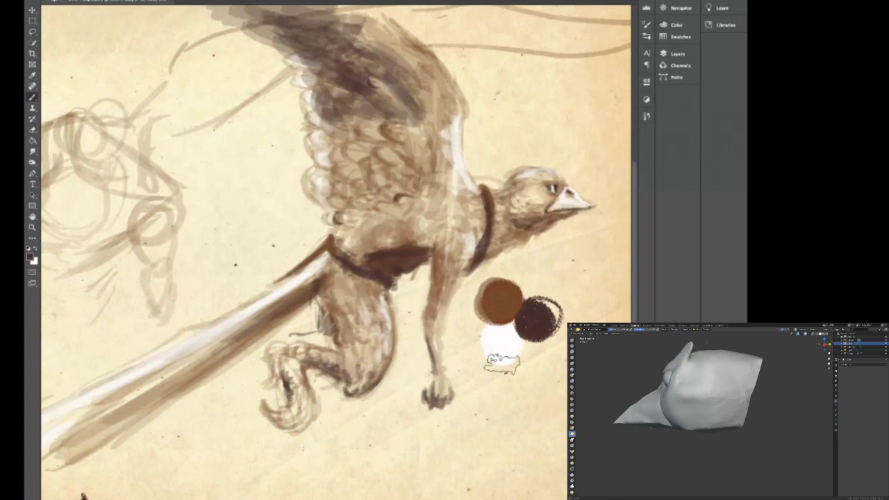
Sample the white swatch and highlight the wing's upper leading edge and the collar band
left_click(506, 338, "alt")
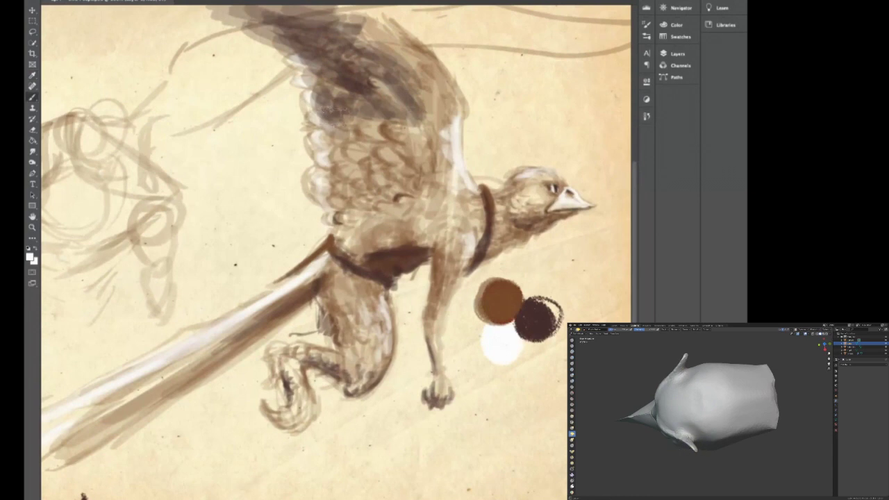
key("b")
mouse_move(423, 45)
left_mouse_down()
mouse_move(386, 16)
mouse_move(393, 27)
mouse_move(348, 10)
mouse_move(381, 14)
mouse_move(357, 13)
mouse_move(440, 63)
mouse_move(418, 52)
mouse_move(441, 58)
mouse_move(412, 34)
left_mouse_up()
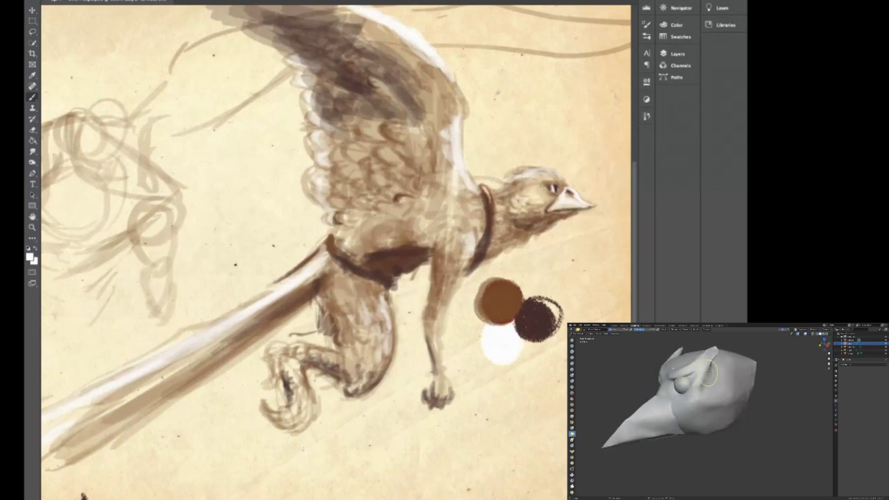
left_click_drag(484, 188, 486, 206)
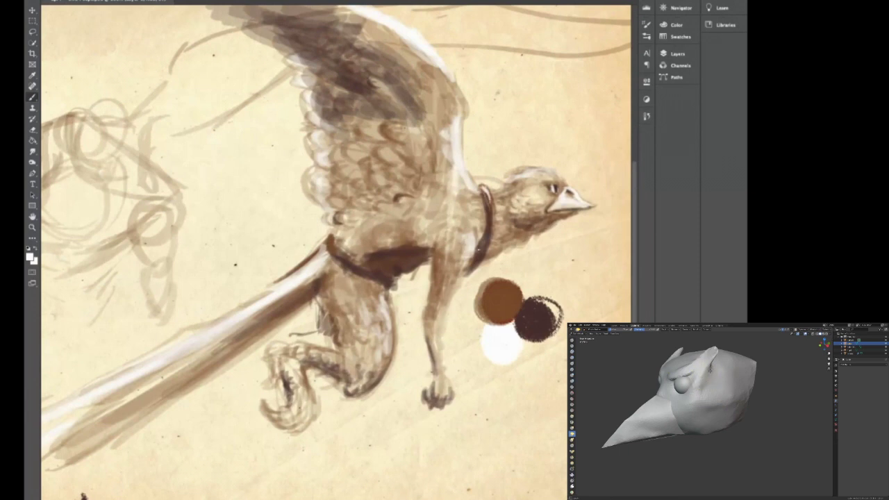
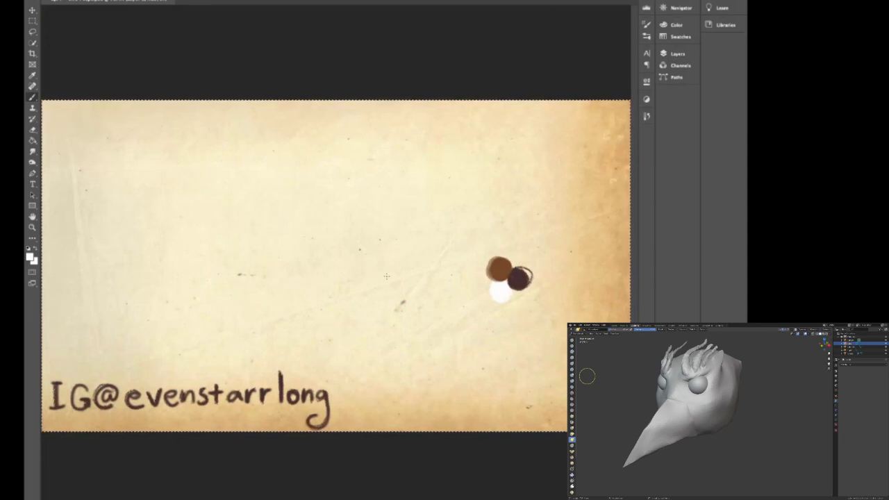
Sample the brown swatch as the brush colour
left_click(497, 264)
mouse_move(269, 147)
left_mouse_down()
mouse_move(278, 263)
mouse_move(270, 147)
left_mouse_up()
key("ctrl+z")
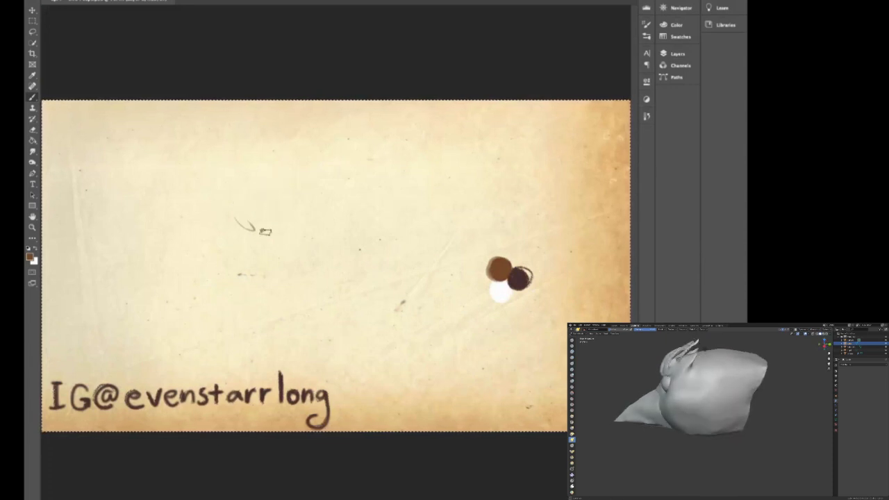
mouse_move(279, 221)
left_mouse_down()
mouse_move(270, 231)
mouse_move(279, 236)
left_mouse_up()
key("ctrl+z")
key("ctrl+z")
key("ctrl+z")
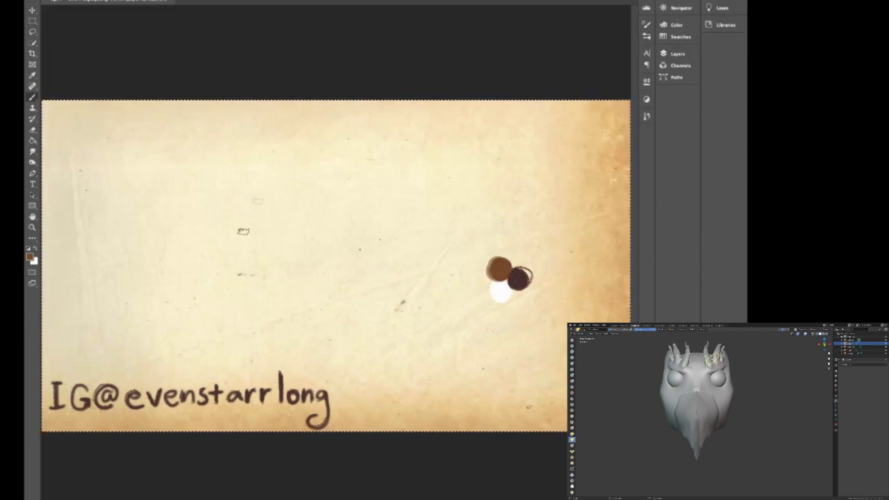
Sketch three brown floating rocks on the blank parchment: a triangular one, a small narrow one and a larger tapered one above the handle
mouse_move(179, 186)
left_mouse_down()
mouse_move(200, 196)
mouse_move(186, 179)
mouse_move(218, 178)
mouse_move(204, 204)
mouse_move(169, 192)
mouse_move(194, 226)
mouse_move(216, 215)
mouse_move(203, 237)
mouse_move(209, 195)
mouse_move(183, 184)
mouse_move(175, 197)
mouse_move(196, 186)
mouse_move(177, 195)
mouse_move(179, 188)
mouse_move(208, 226)
mouse_move(205, 204)
mouse_move(177, 198)
left_mouse_up()
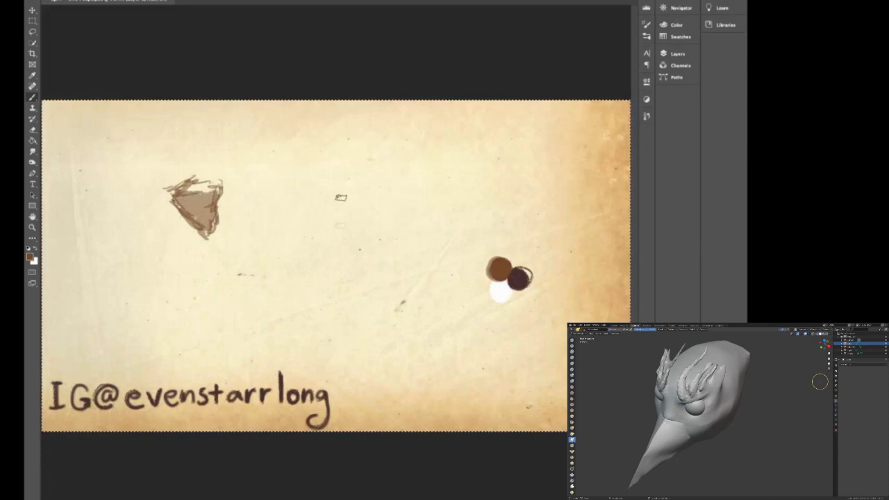
mouse_move(383, 210)
left_mouse_down()
mouse_move(362, 216)
mouse_move(379, 242)
mouse_move(401, 244)
mouse_move(384, 263)
mouse_move(406, 230)
mouse_move(401, 222)
mouse_move(384, 248)
left_mouse_up()
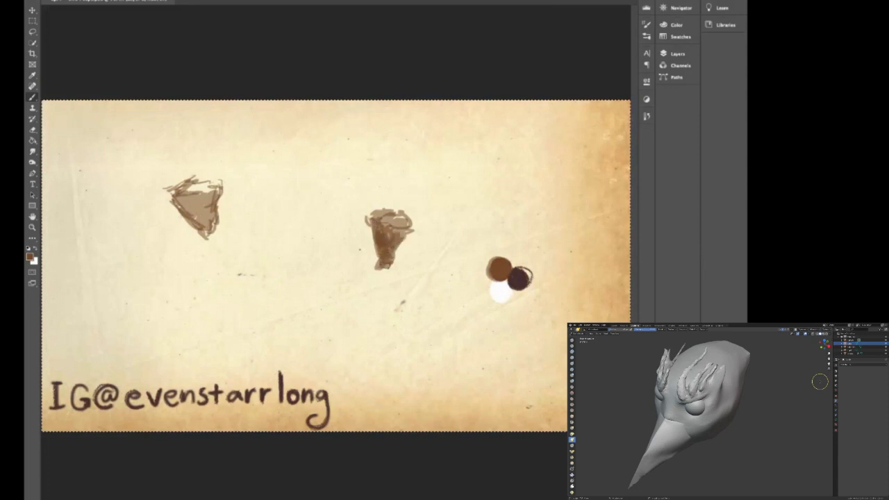
mouse_move(244, 305)
left_mouse_down()
mouse_move(289, 294)
mouse_move(324, 296)
mouse_move(244, 326)
mouse_move(230, 319)
mouse_move(325, 300)
mouse_move(244, 301)
mouse_move(266, 309)
mouse_move(302, 300)
mouse_move(309, 316)
mouse_move(267, 316)
mouse_move(279, 294)
mouse_move(251, 314)
mouse_move(271, 317)
mouse_move(262, 319)
mouse_move(258, 344)
mouse_move(248, 336)
mouse_move(273, 346)
mouse_move(313, 337)
mouse_move(307, 362)
mouse_move(316, 362)
mouse_move(287, 371)
mouse_move(316, 346)
mouse_move(290, 346)
mouse_move(267, 330)
mouse_move(274, 336)
mouse_move(292, 321)
left_mouse_up()
mouse_move(298, 361)
left_mouse_down()
mouse_move(314, 337)
mouse_move(291, 348)
mouse_move(316, 318)
mouse_move(289, 332)
mouse_move(304, 383)
left_mouse_up()
Sketch a small tree and a cluster of castle towers with a tall central spire on top of the largest floating island
left_click_drag(266, 283, 268, 307)
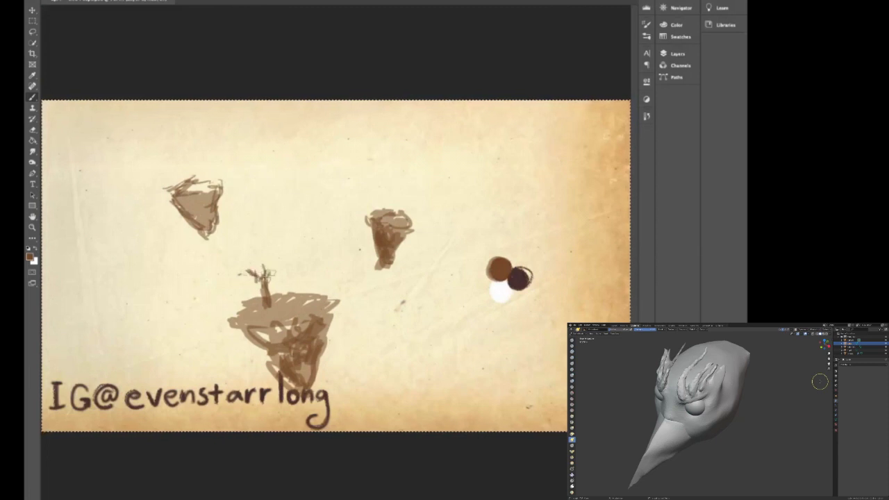
mouse_move(273, 256)
left_mouse_down()
mouse_move(281, 302)
mouse_move(290, 280)
mouse_move(290, 299)
mouse_move(276, 244)
left_mouse_up()
mouse_move(280, 305)
left_mouse_down()
mouse_move(282, 247)
mouse_move(299, 252)
left_mouse_up()
left_click_drag(297, 306, 298, 279)
mouse_move(305, 306)
left_mouse_down()
mouse_move(300, 280)
mouse_move(289, 315)
mouse_move(256, 312)
mouse_move(247, 293)
left_mouse_up()
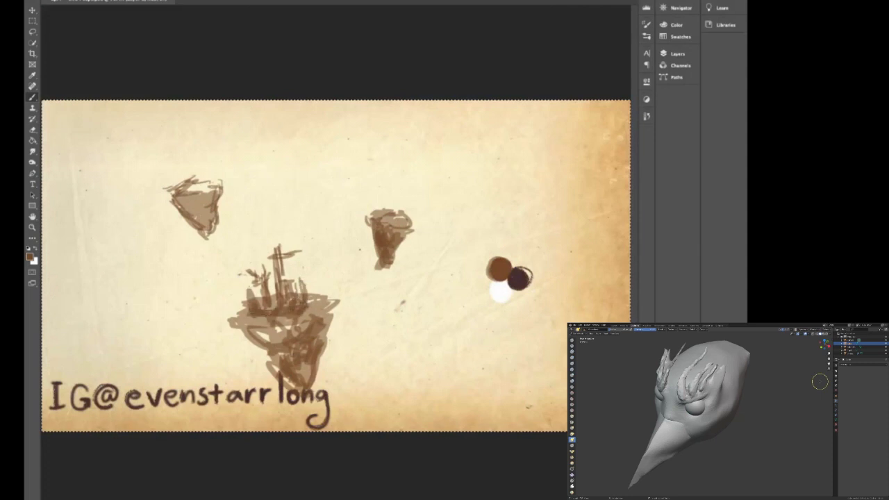
mouse_move(261, 319)
left_mouse_down()
mouse_move(312, 306)
mouse_move(311, 274)
left_mouse_up()
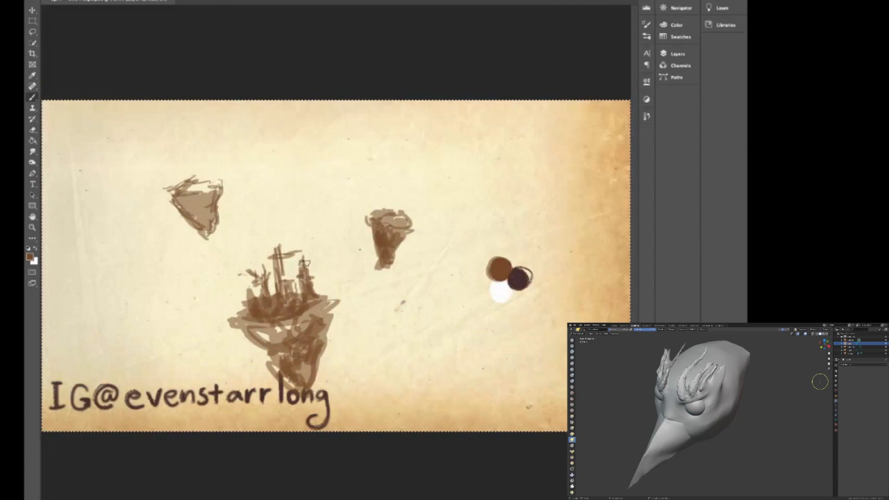
left_click_drag(281, 244, 290, 286)
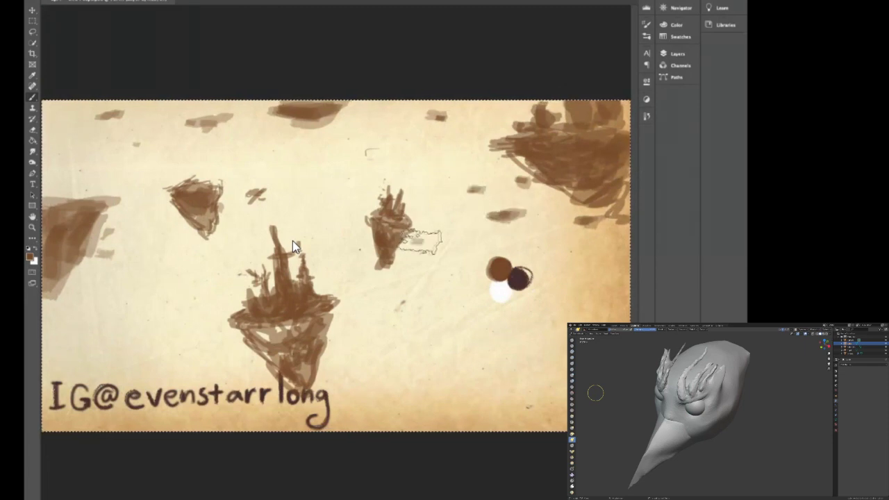
Paint white clouds across the sky and shade the castle island's base and the triangular rock with dark maroon
key("x")
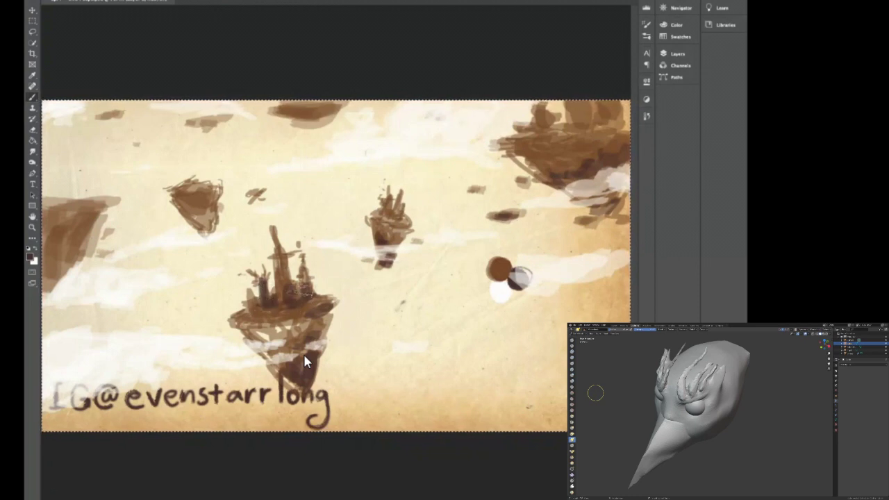
left_click_drag(271, 308, 320, 300)
left_click_drag(264, 318, 285, 311)
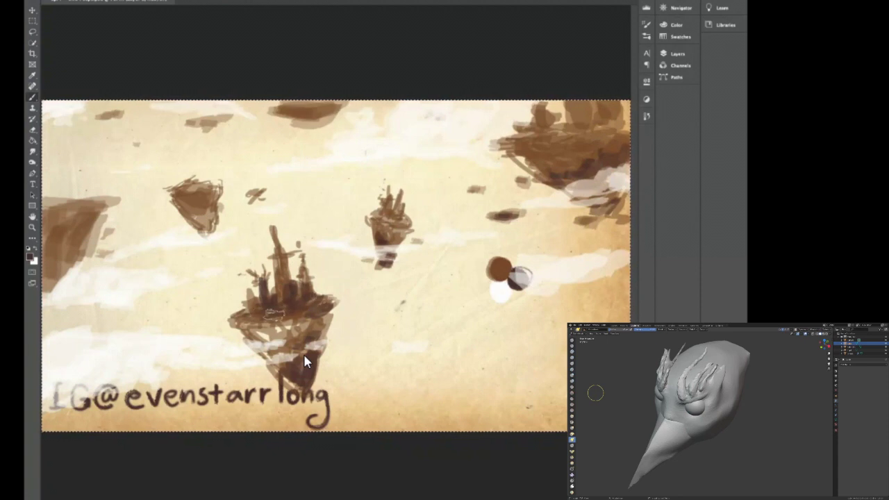
left_click_drag(193, 236, 212, 240)
left_click_drag(189, 179, 207, 188)
Highlight the castle towers with the white swatch and add small brown flying birds around the islands
left_click(502, 294, "alt")
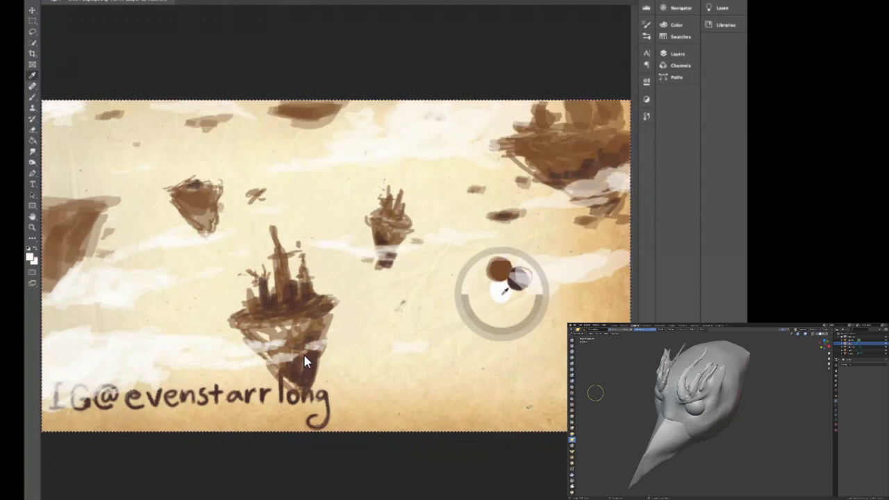
left_click_drag(290, 287, 272, 280)
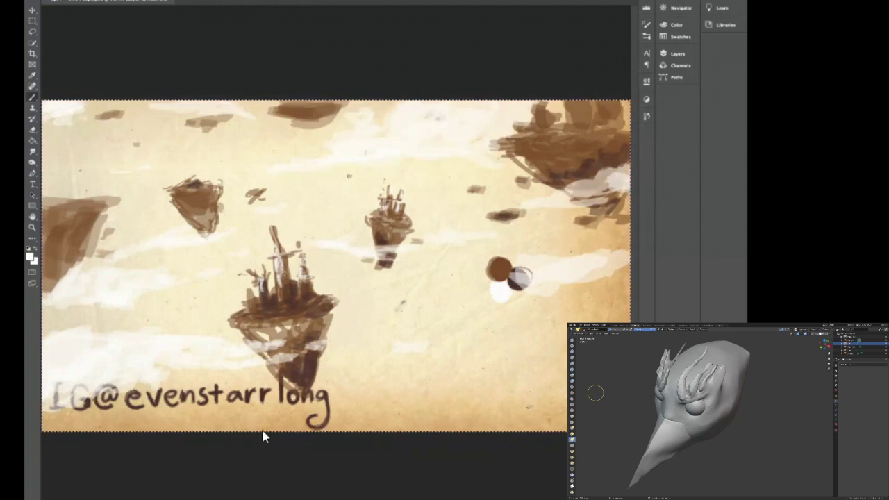
left_click(500, 276, "alt")
left_click(278, 199)
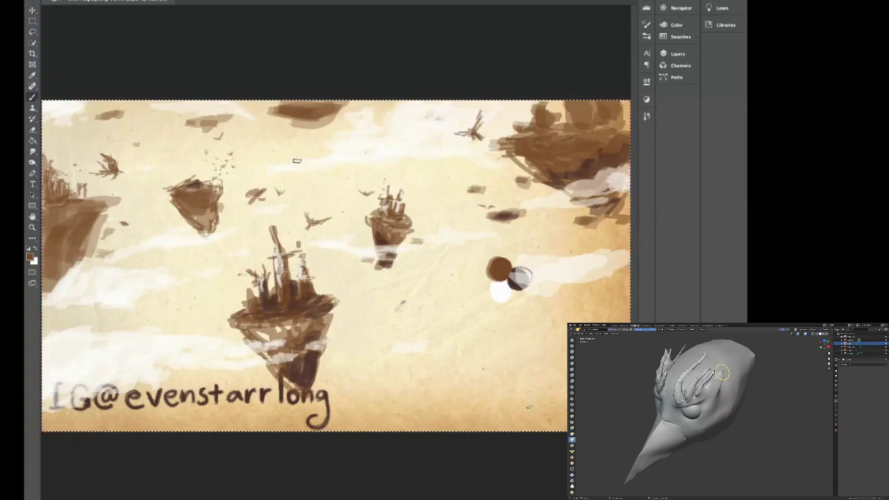
Sample the brown swatch again and fill in the triangular rock and the island at the canvas's upper edge
key("i")
left_click(509, 279)
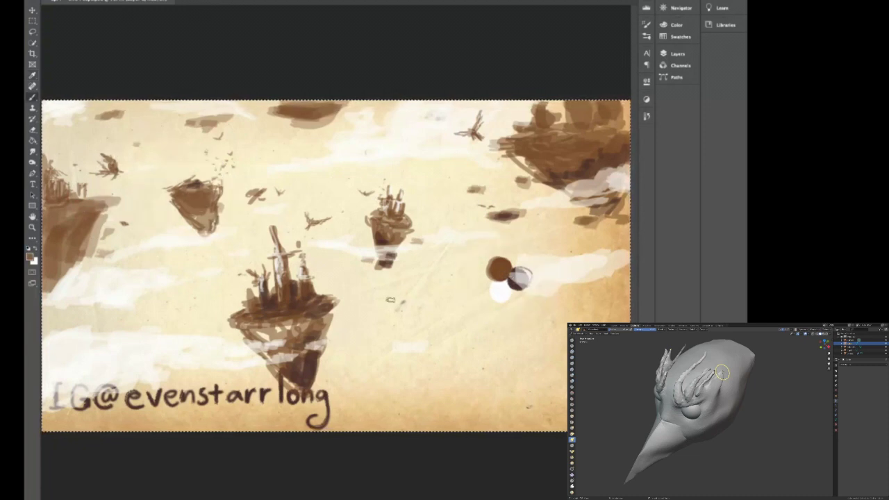
left_click(506, 262)
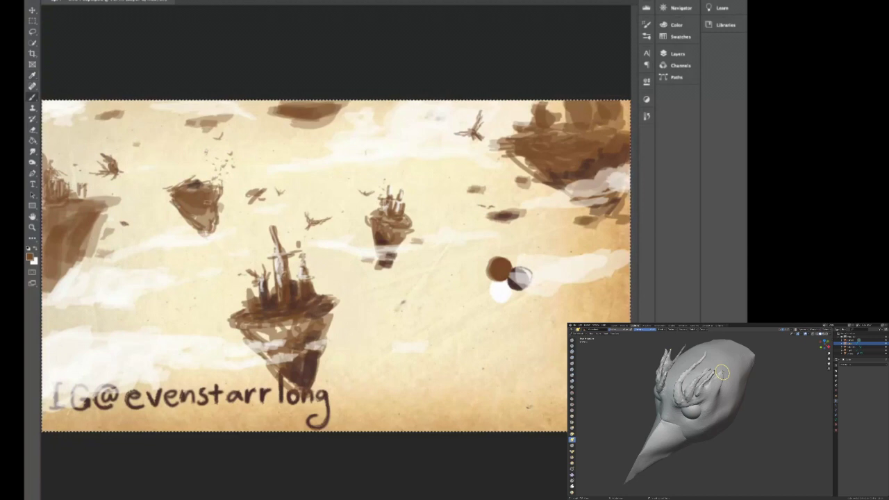
mouse_move(202, 197)
left_mouse_down()
mouse_move(185, 200)
mouse_move(210, 211)
mouse_move(191, 216)
mouse_move(211, 214)
left_mouse_up()
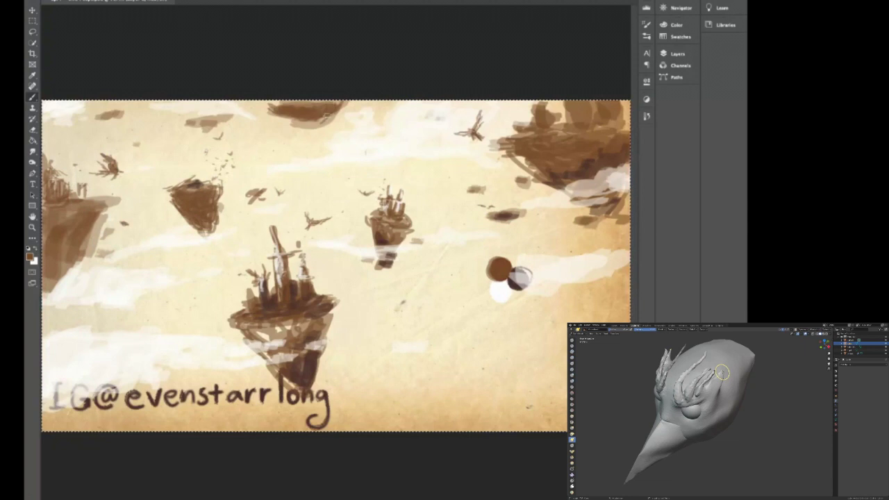
left_click_drag(329, 121, 290, 120)
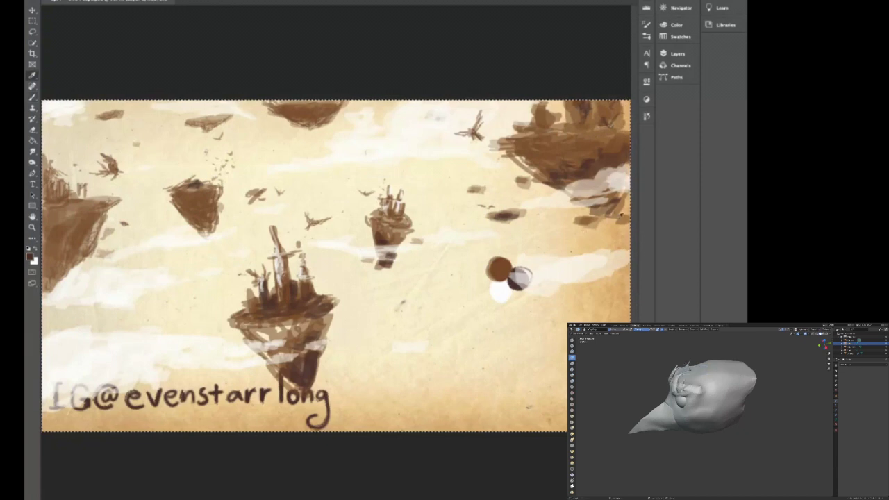
Sample the brown swatch and contour the clouds around the handle and below the left-hand island with loose strokes
left_click(498, 270, "alt")
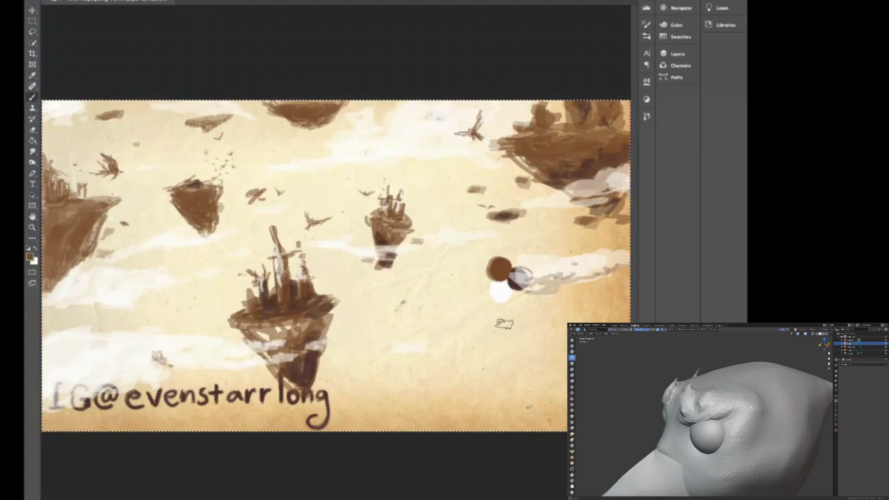
mouse_move(142, 356)
left_mouse_down()
mouse_move(201, 366)
mouse_move(174, 363)
mouse_move(222, 366)
left_mouse_up()
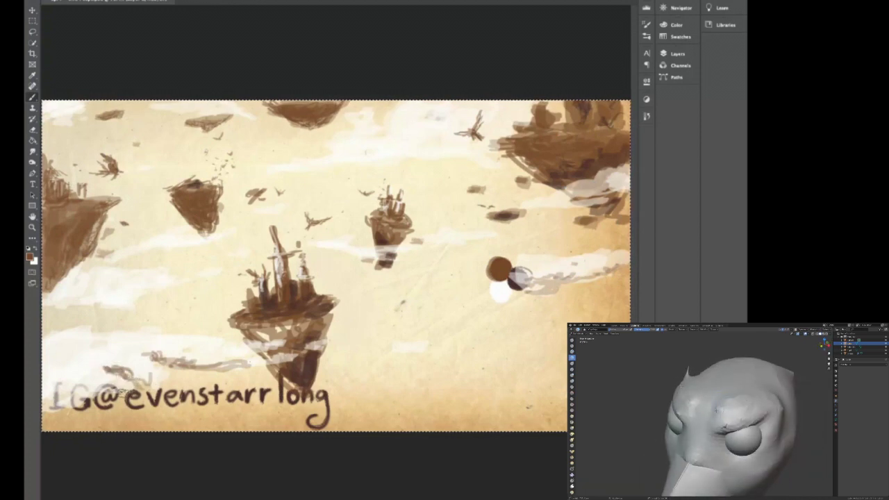
left_click_drag(69, 394, 75, 397)
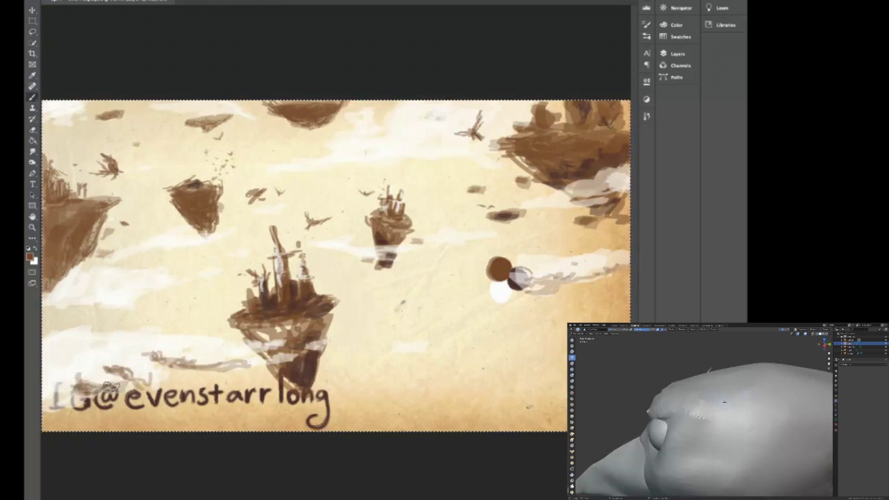
mouse_move(101, 378)
left_mouse_down()
mouse_move(80, 381)
mouse_move(117, 385)
mouse_move(66, 377)
mouse_move(74, 384)
mouse_move(52, 408)
mouse_move(49, 394)
mouse_move(68, 400)
mouse_move(49, 384)
mouse_move(73, 392)
mouse_move(61, 382)
mouse_move(48, 404)
mouse_move(47, 382)
mouse_move(72, 380)
mouse_move(60, 366)
mouse_move(76, 380)
left_mouse_up()
mouse_move(69, 300)
left_mouse_down()
mouse_move(52, 303)
mouse_move(128, 304)
left_mouse_up()
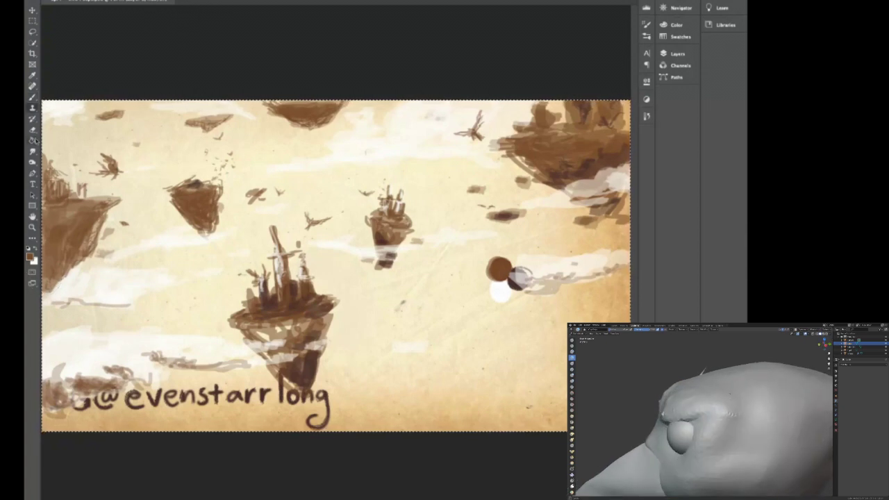
key("bracketleft")
key("bracketleft")
key("bracketleft")
key("bracketleft")
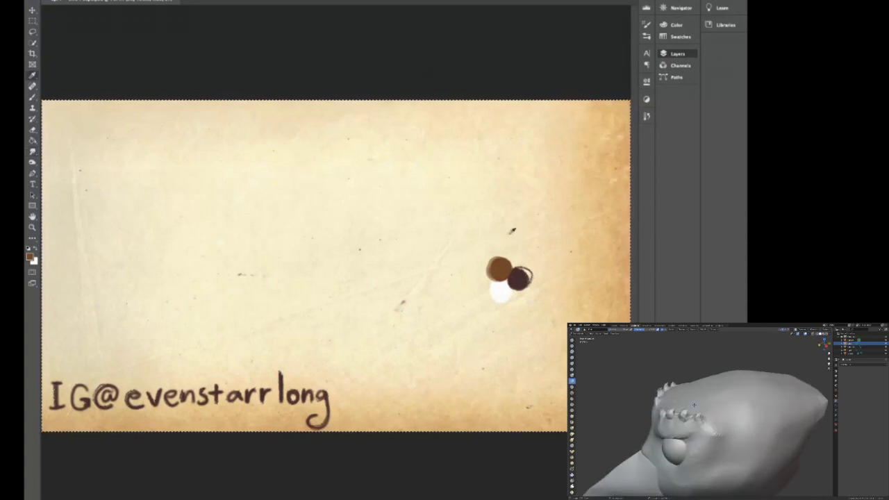
key("bracketright")
key("bracketright")
key("bracketright")
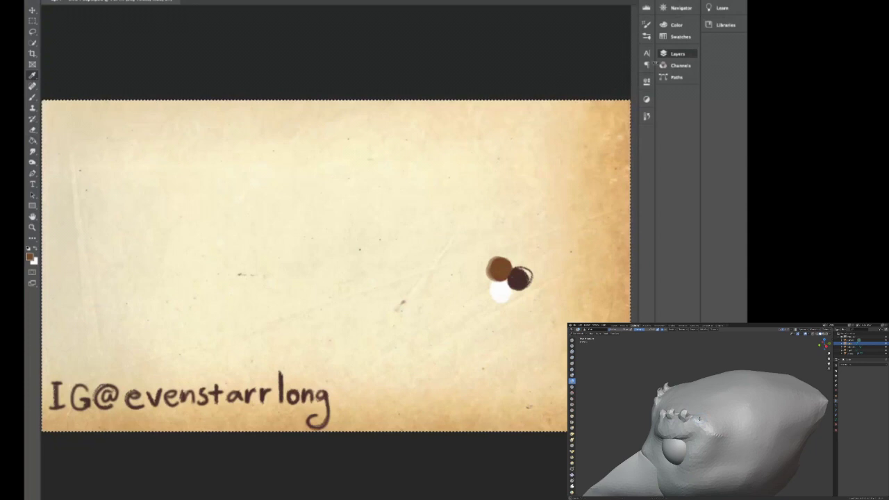
Block in a flying bird's body in brown on the cleared parchment and fill its left-hand wing with feather strokes
key("b")
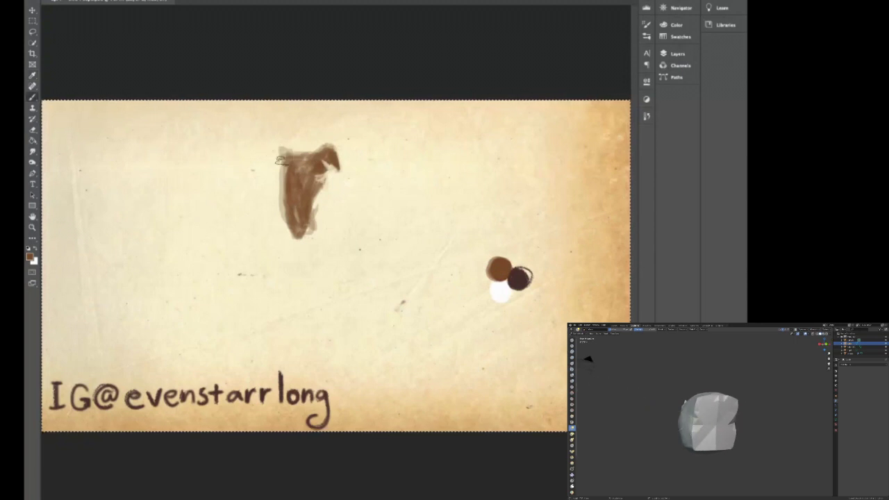
left_click_drag(284, 155, 218, 127)
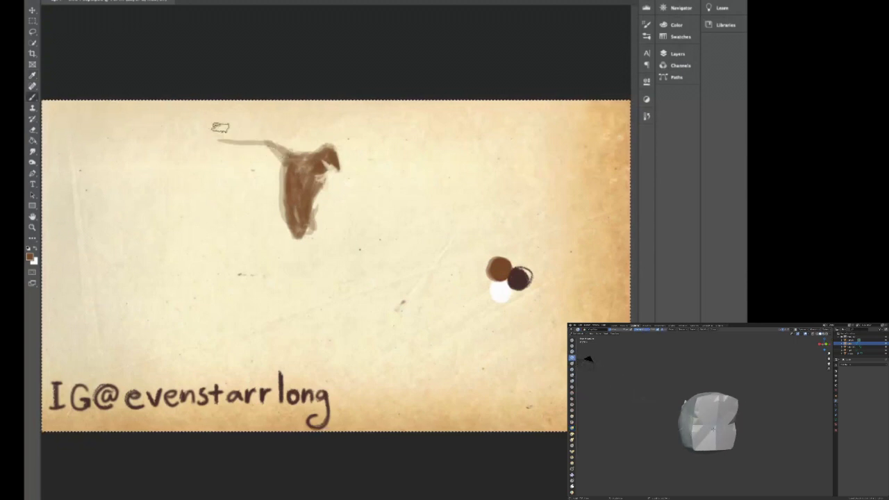
mouse_move(291, 160)
left_mouse_down()
mouse_move(259, 130)
mouse_move(264, 152)
mouse_move(262, 126)
mouse_move(284, 106)
mouse_move(215, 132)
mouse_move(246, 114)
mouse_move(227, 125)
mouse_move(232, 109)
mouse_move(153, 108)
left_mouse_up()
mouse_move(247, 167)
left_mouse_down()
mouse_move(270, 162)
mouse_move(195, 142)
mouse_move(270, 116)
mouse_move(166, 120)
mouse_move(151, 106)
left_mouse_up()
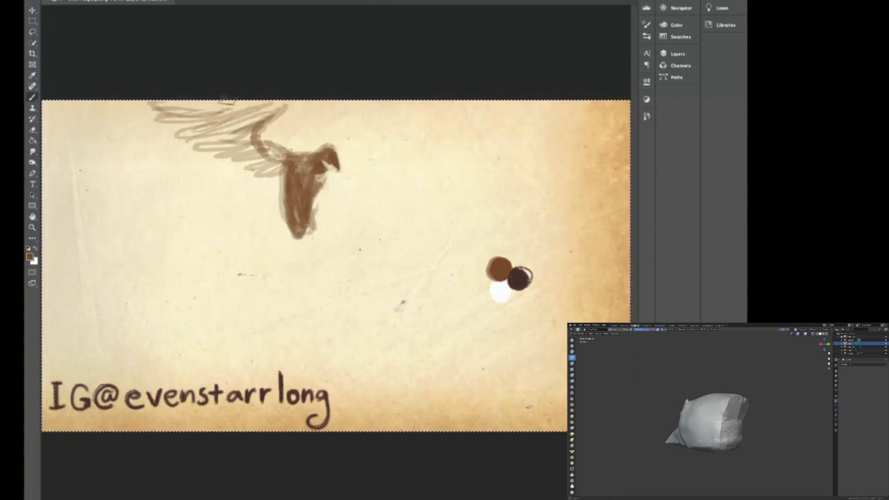
mouse_move(251, 114)
left_mouse_down()
mouse_move(271, 144)
mouse_move(271, 109)
mouse_move(252, 128)
mouse_move(268, 150)
mouse_move(240, 143)
mouse_move(267, 163)
left_mouse_up()
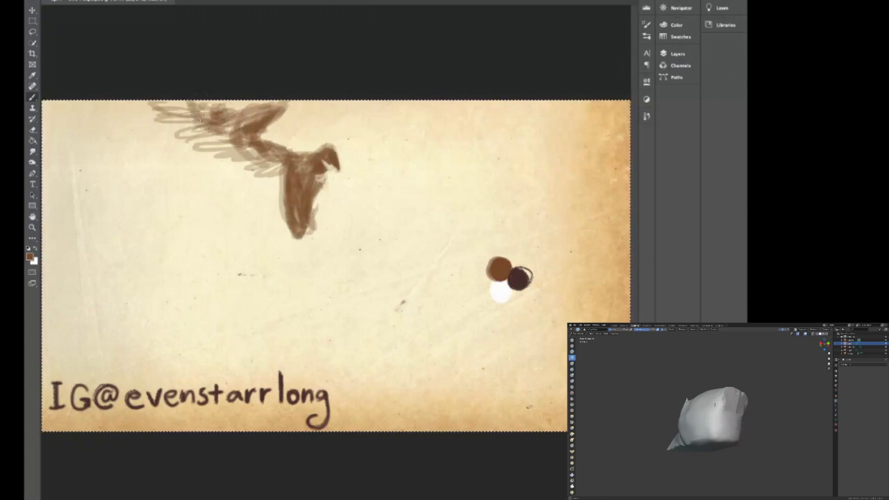
mouse_move(186, 139)
left_mouse_down()
mouse_move(248, 149)
mouse_move(250, 162)
mouse_move(301, 169)
mouse_move(348, 161)
mouse_move(317, 137)
mouse_move(356, 129)
mouse_move(329, 147)
left_mouse_up()
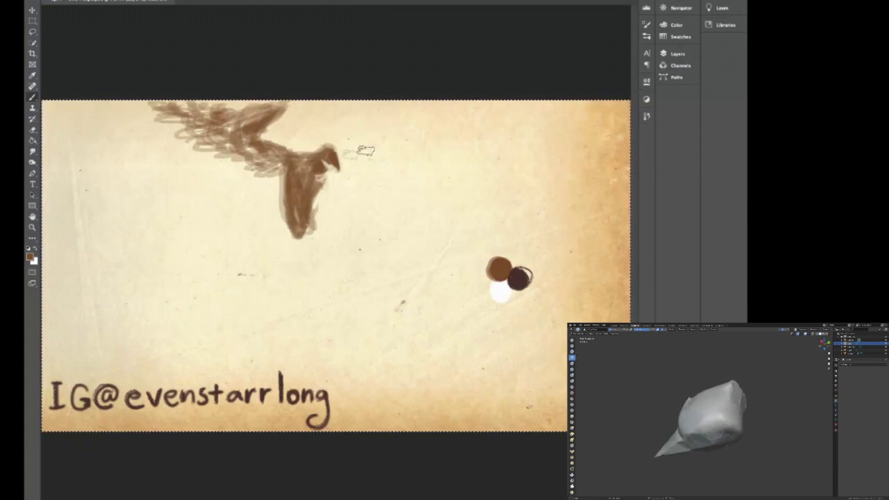
Outline and fill the bird's right-hand wing in brown and lighten its inner feathers with the eraser
left_click_drag(340, 154, 427, 103)
left_click_drag(490, 108, 409, 105)
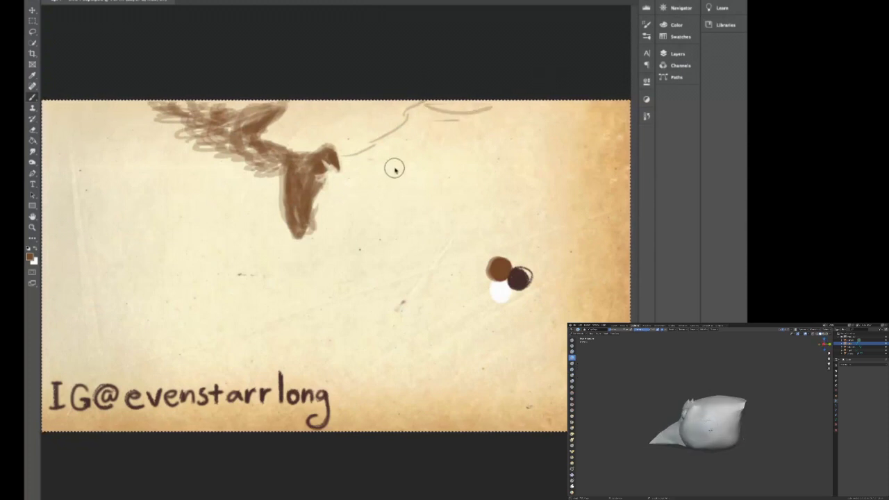
mouse_move(335, 172)
left_mouse_down()
mouse_move(406, 148)
mouse_move(419, 131)
mouse_move(479, 135)
mouse_move(442, 111)
left_mouse_up()
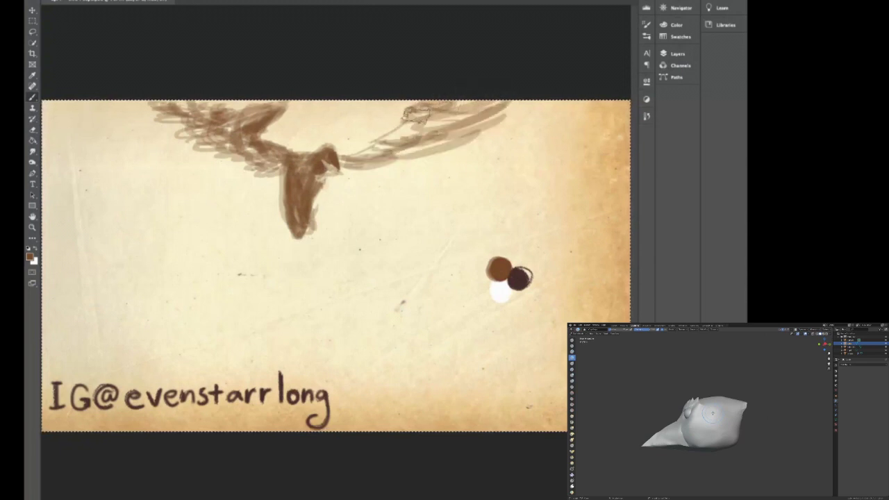
mouse_move(416, 130)
left_mouse_down()
mouse_move(350, 152)
mouse_move(366, 154)
mouse_move(346, 159)
mouse_move(364, 144)
mouse_move(396, 146)
mouse_move(338, 168)
mouse_move(371, 169)
mouse_move(411, 137)
mouse_move(373, 138)
mouse_move(403, 129)
mouse_move(405, 144)
mouse_move(474, 121)
left_mouse_up()
mouse_move(426, 142)
left_mouse_down()
mouse_move(455, 136)
mouse_move(382, 170)
left_mouse_up()
key("e")
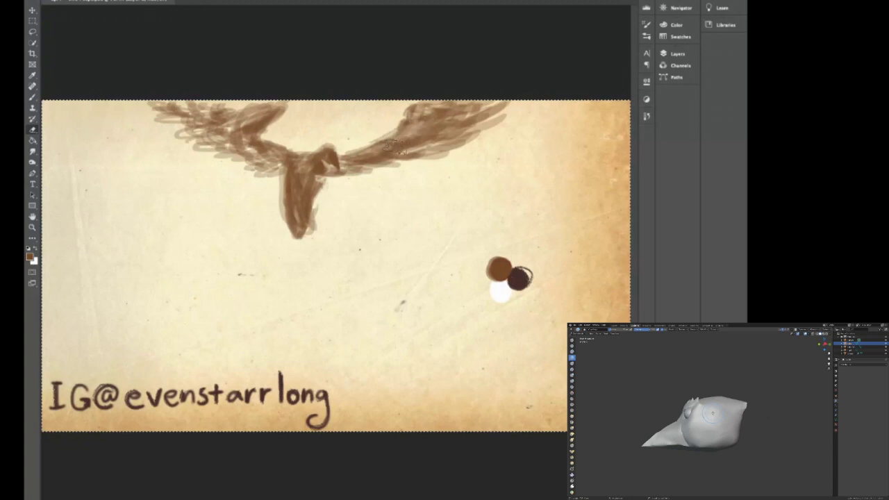
mouse_move(399, 146)
left_mouse_down()
mouse_move(361, 156)
mouse_move(368, 166)
mouse_move(404, 127)
left_mouse_up()
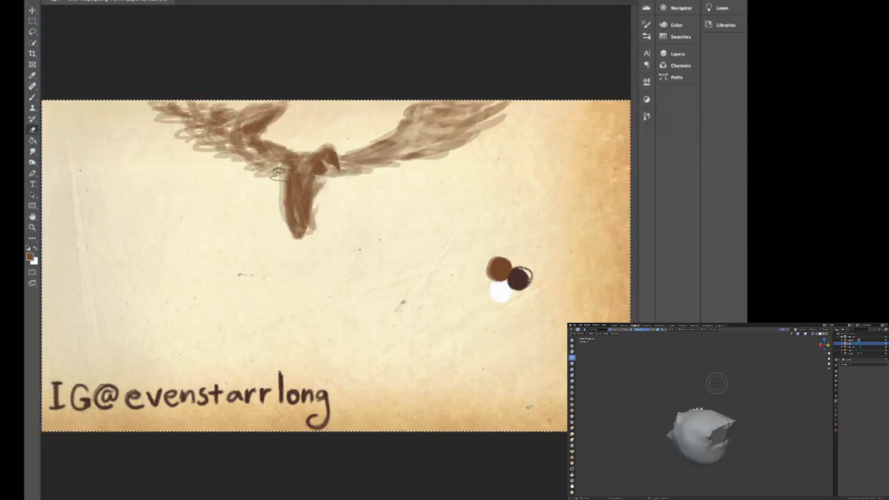
Deepen the flying bird's torso with brown strokes and clean its lower edge with the eraser
mouse_move(287, 208)
left_mouse_down()
mouse_move(297, 205)
mouse_move(300, 187)
mouse_move(297, 208)
left_mouse_up()
mouse_move(292, 165)
left_mouse_down()
mouse_move(278, 198)
mouse_move(281, 222)
mouse_move(300, 184)
mouse_move(323, 208)
mouse_move(306, 195)
mouse_move(304, 212)
left_mouse_up()
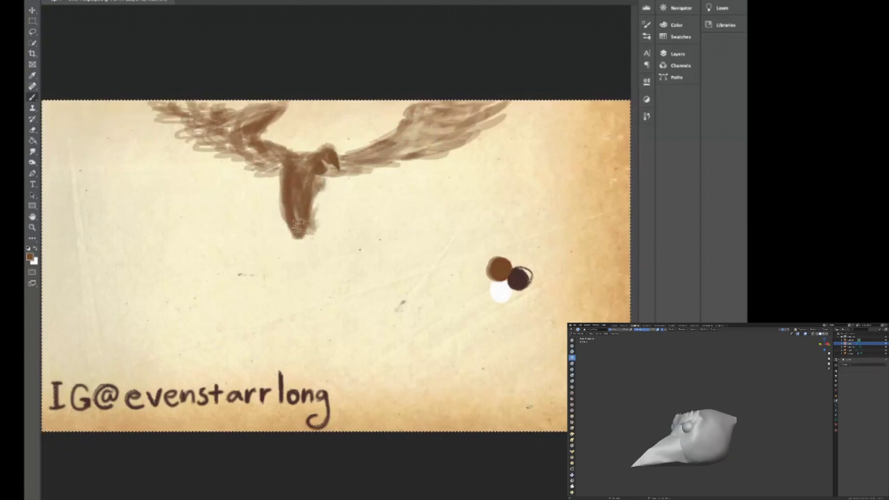
key("e")
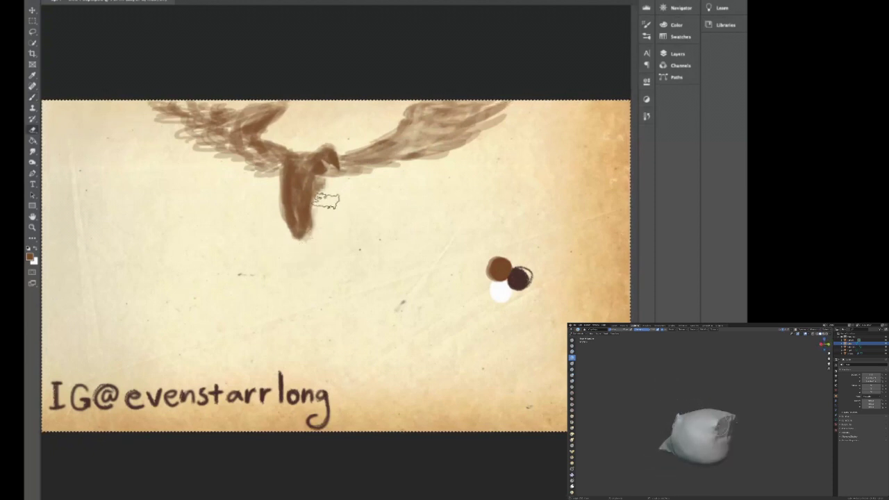
Sample the dark brown swatch, mark the bird's face and sketch a thin clawed arm hanging beside the torso
key("i")
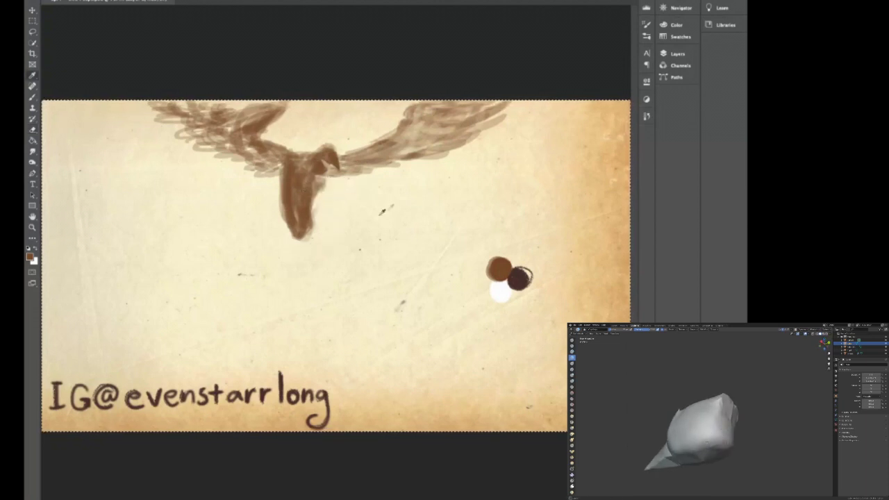
left_click(517, 279)
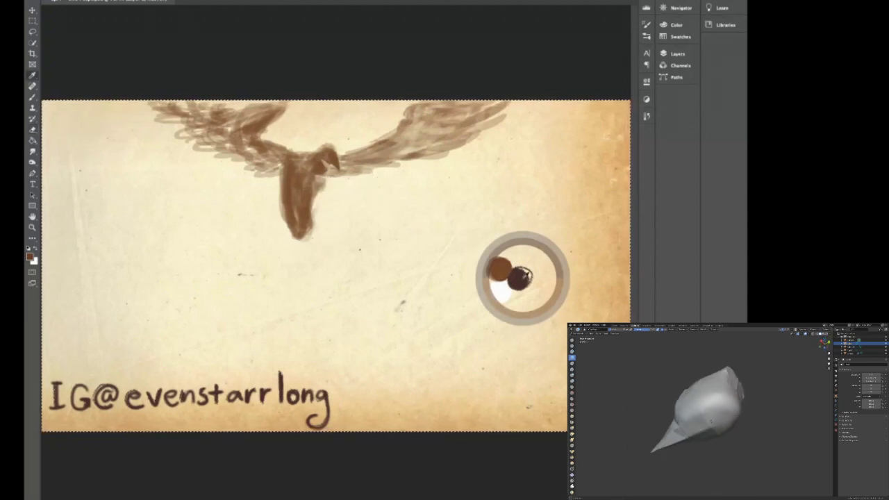
key("b")
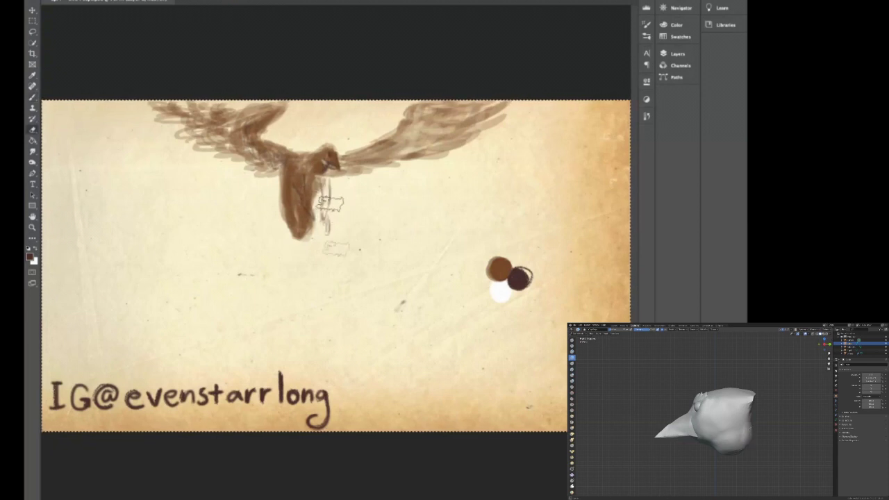
mouse_move(342, 228)
left_mouse_down()
mouse_move(326, 184)
mouse_move(331, 220)
mouse_move(362, 224)
left_mouse_up()
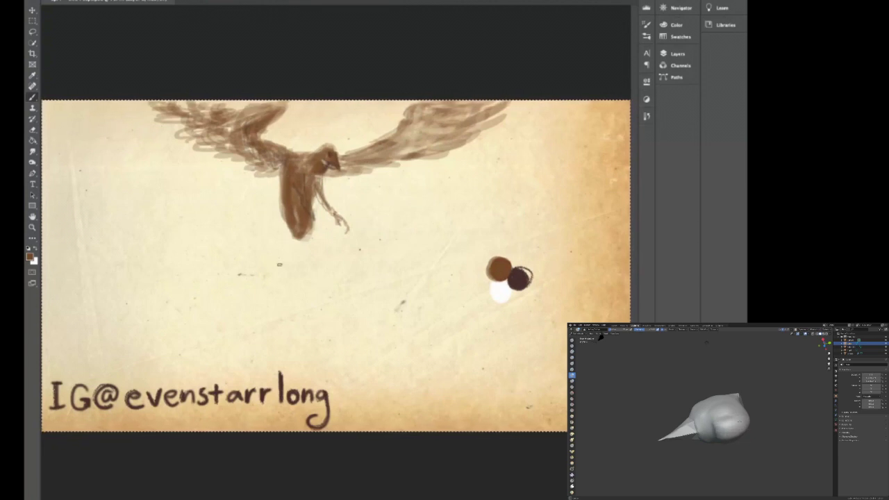
Paint two bent legs with splayed clawed feet in brown below the bird's torso
mouse_move(289, 240)
left_mouse_down()
mouse_move(286, 263)
mouse_move(305, 239)
mouse_move(291, 266)
left_mouse_up()
left_click_drag(284, 223, 291, 265)
mouse_move(313, 231)
left_mouse_down()
mouse_move(322, 261)
mouse_move(278, 274)
mouse_move(291, 262)
mouse_move(280, 272)
left_mouse_up()
mouse_move(321, 248)
left_mouse_down()
mouse_move(326, 255)
mouse_move(311, 273)
mouse_move(279, 278)
mouse_move(286, 296)
left_mouse_up()
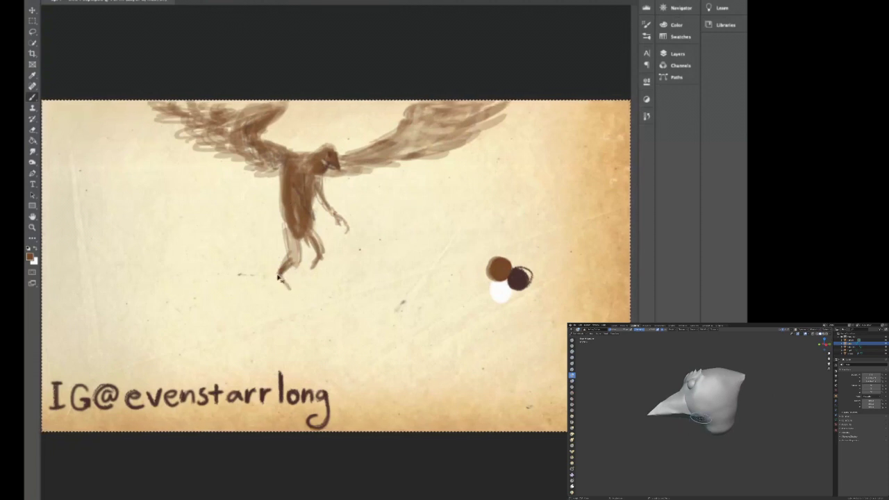
mouse_move(279, 269)
left_mouse_down()
mouse_move(283, 292)
mouse_move(271, 297)
left_mouse_up()
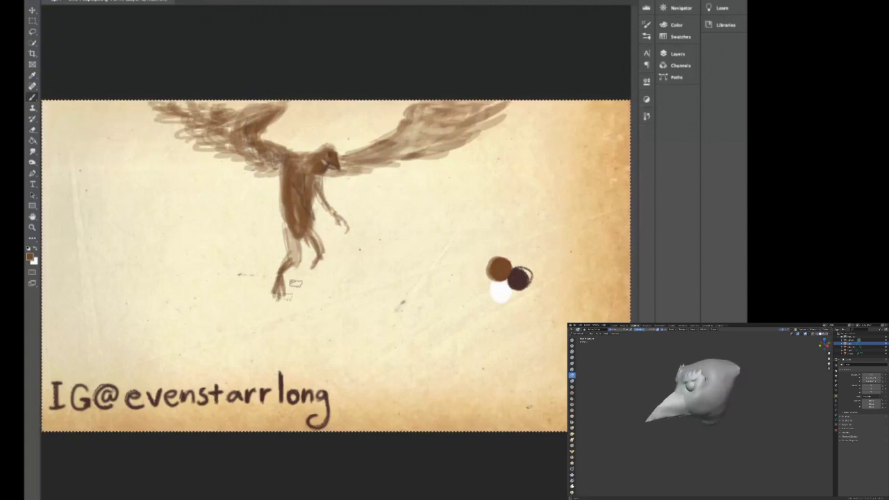
left_click_drag(311, 264, 311, 287)
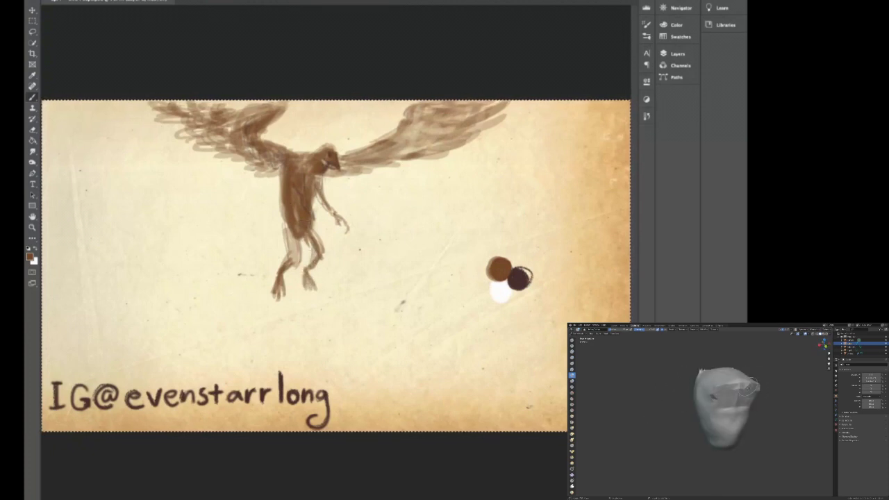
Outline a fan of long pointed tail feathers in brown behind and below the bird's legs
mouse_move(248, 278)
left_mouse_down()
mouse_move(288, 219)
mouse_move(241, 302)
left_mouse_up()
left_click_drag(322, 310, 327, 321)
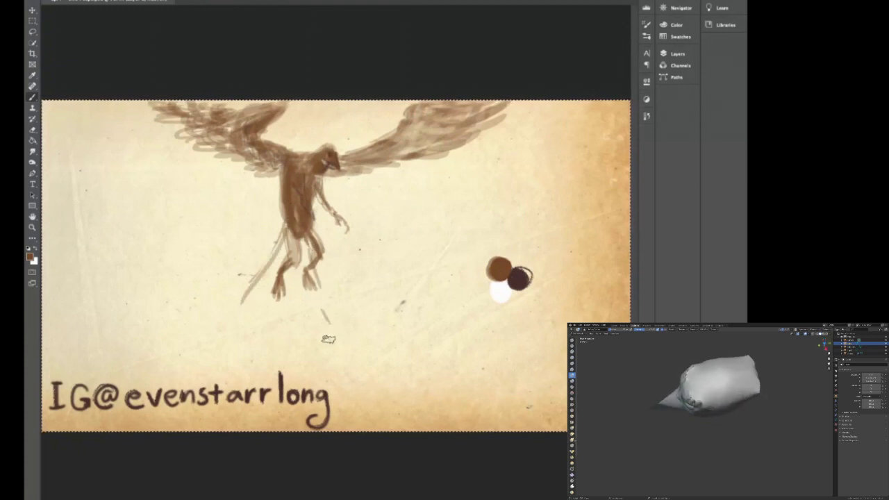
left_click_drag(257, 297, 234, 314)
left_click_drag(267, 275, 229, 319)
mouse_move(284, 260)
left_mouse_down()
mouse_move(233, 318)
mouse_move(241, 321)
left_mouse_up()
mouse_move(261, 295)
left_mouse_down()
mouse_move(244, 343)
mouse_move(278, 321)
left_mouse_up()
left_click_drag(289, 300, 282, 338)
left_click_drag(298, 285, 321, 339)
mouse_move(307, 294)
left_mouse_down()
mouse_move(280, 344)
mouse_move(298, 343)
left_mouse_up()
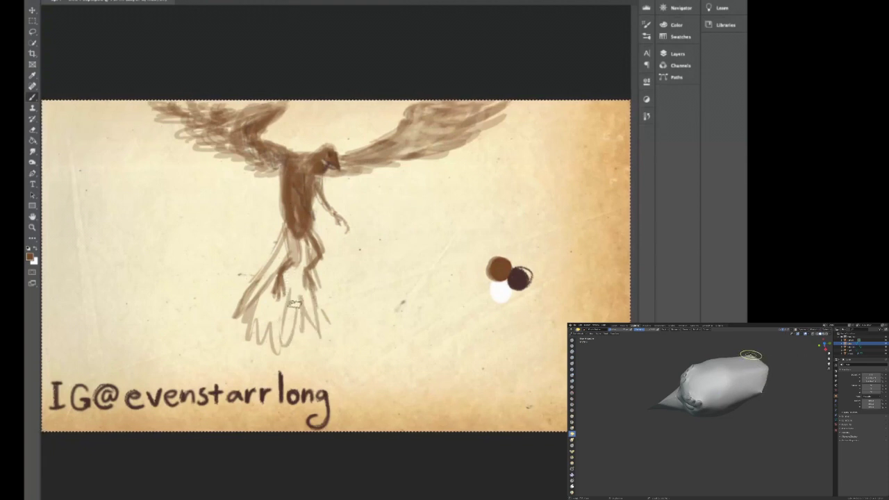
Fill the fanned tail with overlapping brown feather strokes running from the hips to the tips
mouse_move(311, 240)
left_mouse_down()
mouse_move(303, 299)
mouse_move(297, 273)
mouse_move(284, 340)
mouse_move(285, 237)
mouse_move(250, 336)
left_mouse_up()
mouse_move(283, 243)
left_mouse_down()
mouse_move(260, 329)
mouse_move(279, 256)
mouse_move(249, 314)
mouse_move(273, 263)
mouse_move(236, 318)
left_mouse_up()
left_click_drag(277, 262, 251, 325)
left_click_drag(312, 262, 289, 323)
left_click_drag(306, 236, 287, 291)
left_click_drag(313, 254, 291, 276)
mouse_move(300, 240)
left_mouse_down()
mouse_move(262, 274)
mouse_move(251, 308)
left_mouse_up()
mouse_move(303, 280)
left_mouse_down()
mouse_move(261, 315)
mouse_move(274, 350)
left_mouse_up()
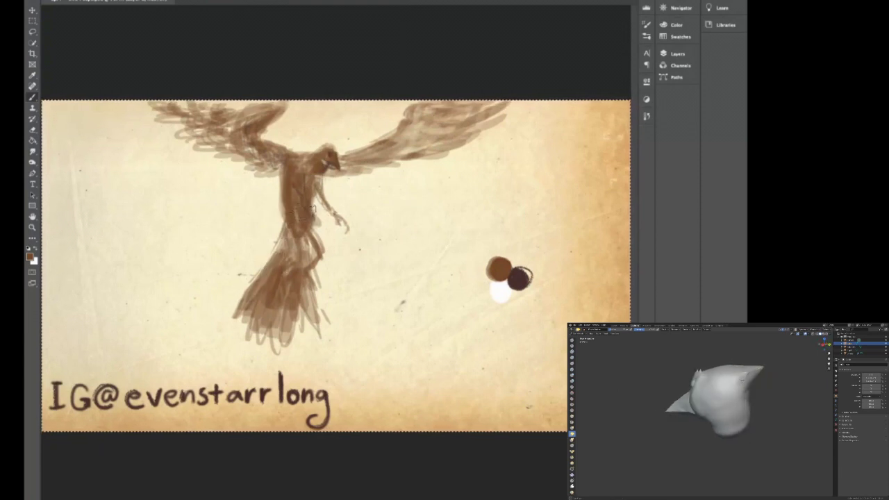
Sample the dark brown swatch and shade the tail, the torso and both wings with dark feather strokes
left_click(515, 278, "alt")
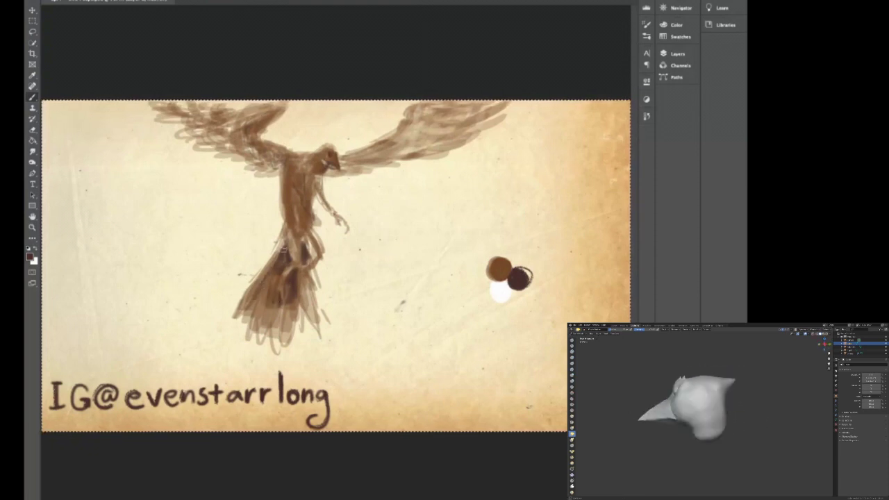
left_click_drag(265, 316, 308, 316)
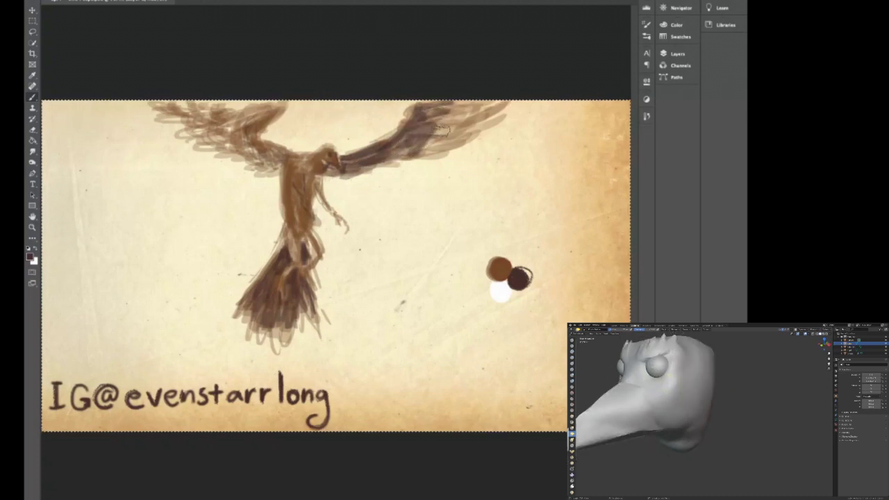
mouse_move(429, 135)
left_mouse_down()
mouse_move(450, 126)
mouse_move(430, 137)
mouse_move(455, 102)
mouse_move(402, 150)
left_mouse_up()
mouse_move(278, 165)
left_mouse_down()
mouse_move(241, 136)
mouse_move(257, 115)
mouse_move(232, 97)
mouse_move(212, 125)
mouse_move(274, 104)
mouse_move(208, 114)
mouse_move(222, 135)
mouse_move(216, 143)
mouse_move(231, 128)
mouse_move(243, 149)
mouse_move(259, 139)
left_mouse_up()
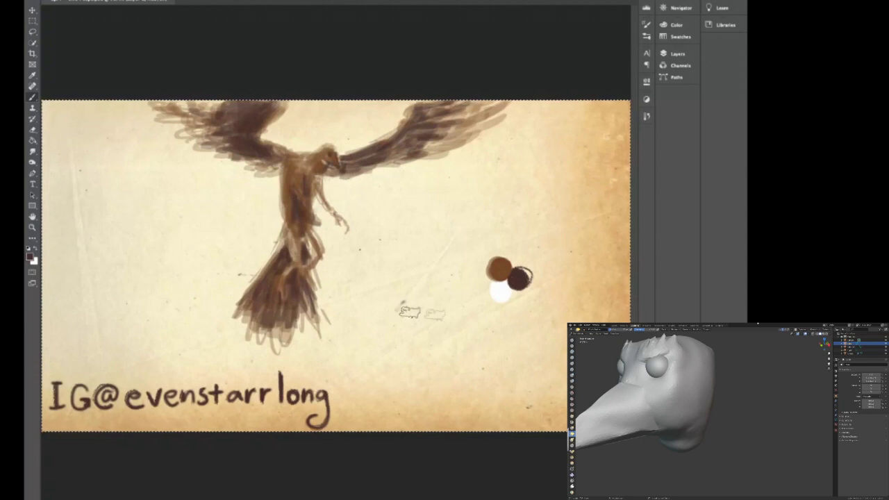
Highlight the beak, wing feathers, arms, legs and feet in white, and darken the claws with the dark brown swatch
left_click(498, 293, "alt")
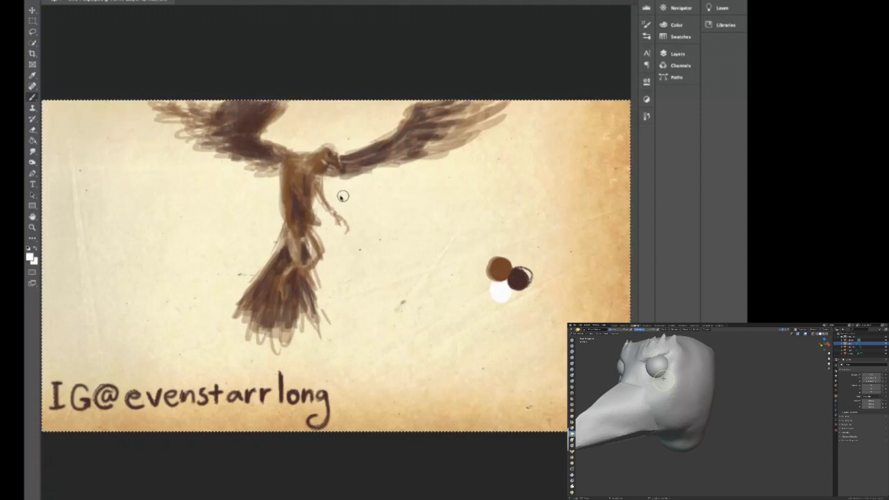
left_click_drag(335, 158, 338, 167)
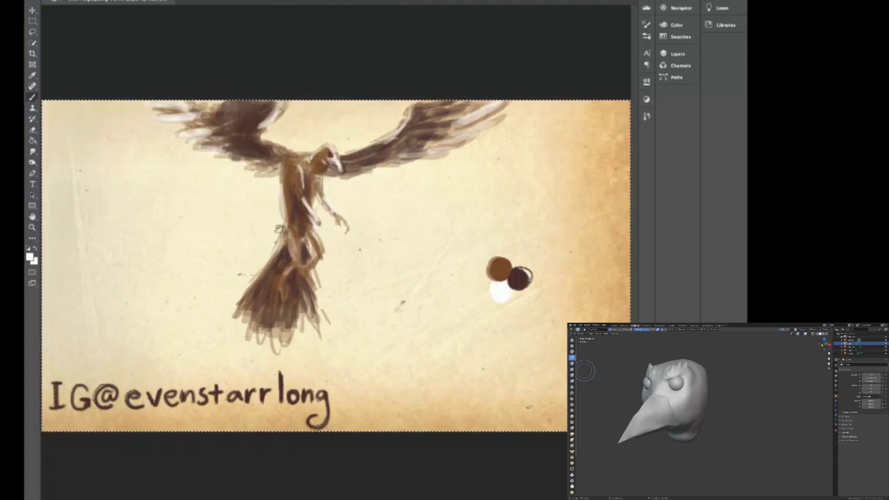
mouse_move(298, 237)
left_mouse_down()
mouse_move(295, 262)
mouse_move(321, 261)
left_mouse_up()
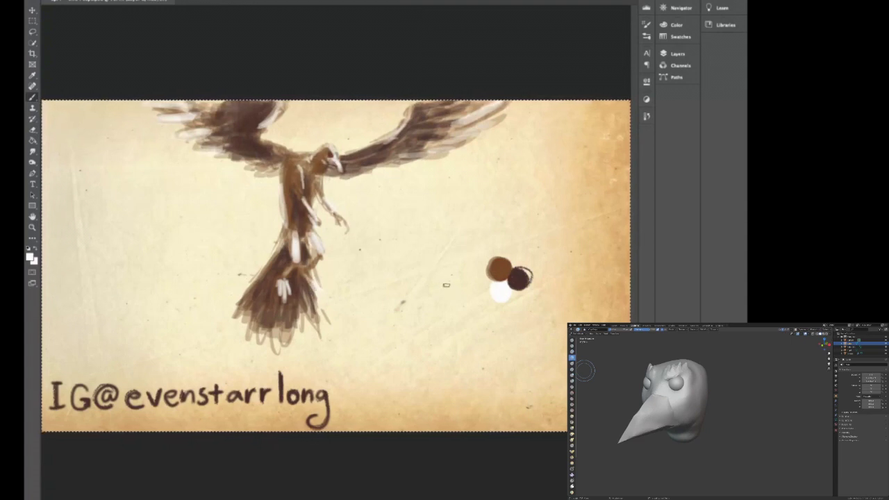
left_click(519, 277, "alt")
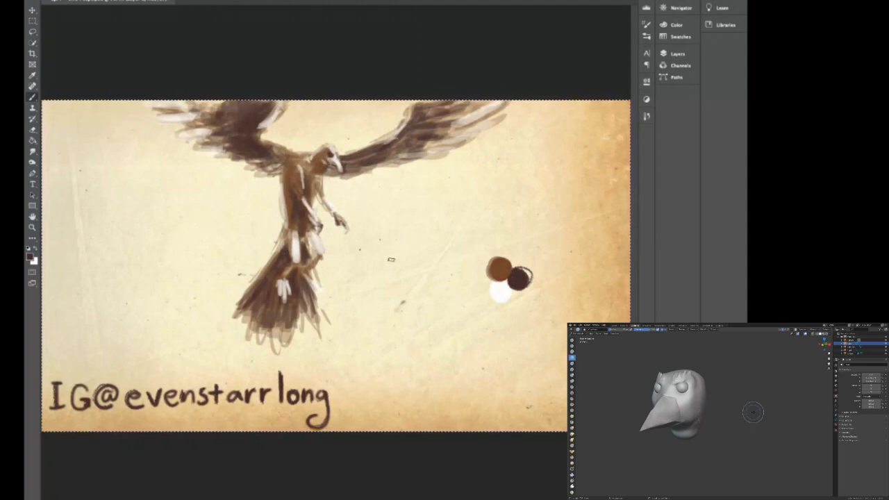
Sample the white swatch and paint a large circular glow behind the bird with broad strokes
key("i")
left_click(501, 292)
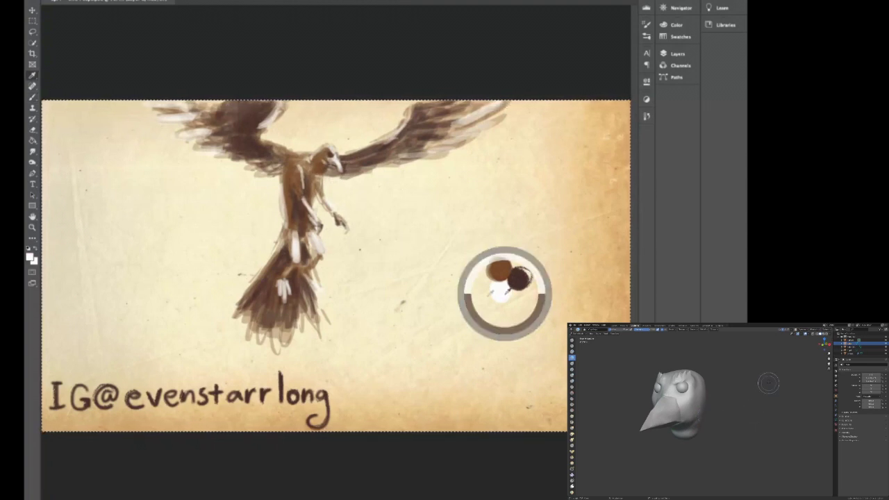
key("b")
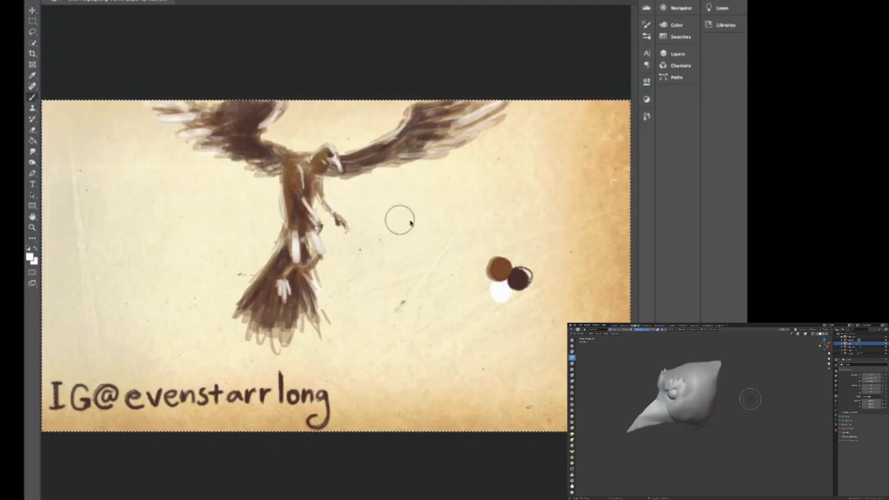
mouse_move(317, 129)
left_mouse_down()
mouse_move(378, 108)
mouse_move(353, 126)
mouse_move(373, 125)
mouse_move(367, 115)
mouse_move(320, 111)
mouse_move(313, 134)
mouse_move(236, 187)
mouse_move(260, 182)
mouse_move(221, 230)
mouse_move(204, 185)
mouse_move(177, 273)
left_mouse_up()
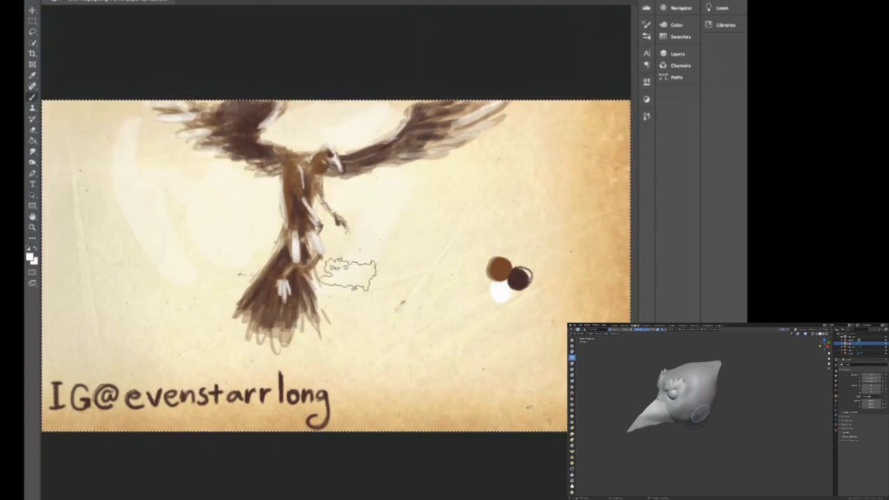
left_click_drag(98, 166, 111, 306)
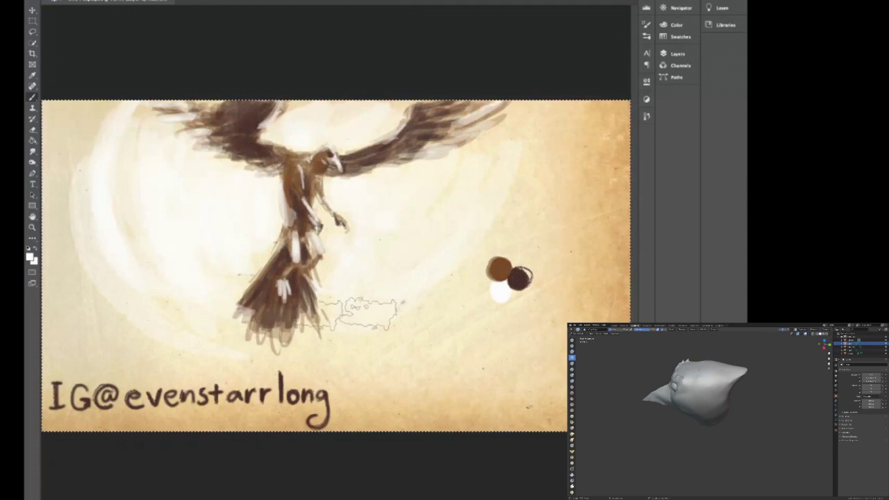
Refine the bird's head, neck, torso and wings with alternating brown and dark brown strokes, and switch to the eraser
left_click(506, 270, "alt")
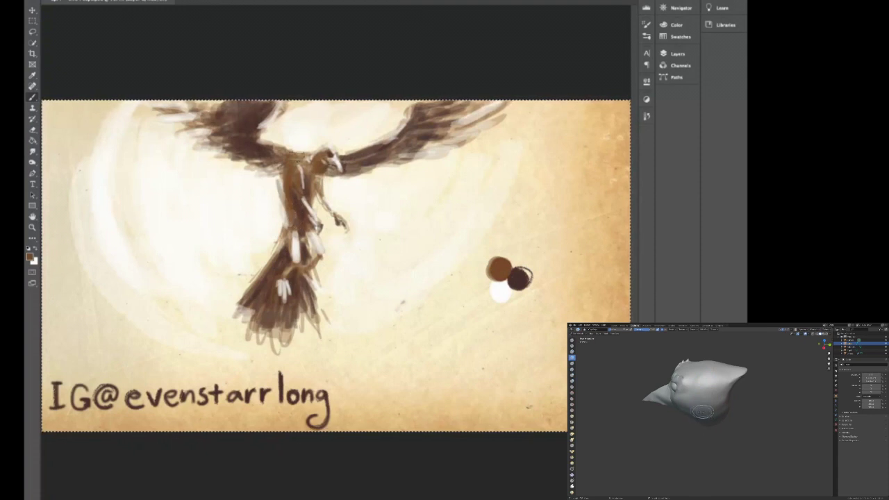
left_click(520, 278, "alt")
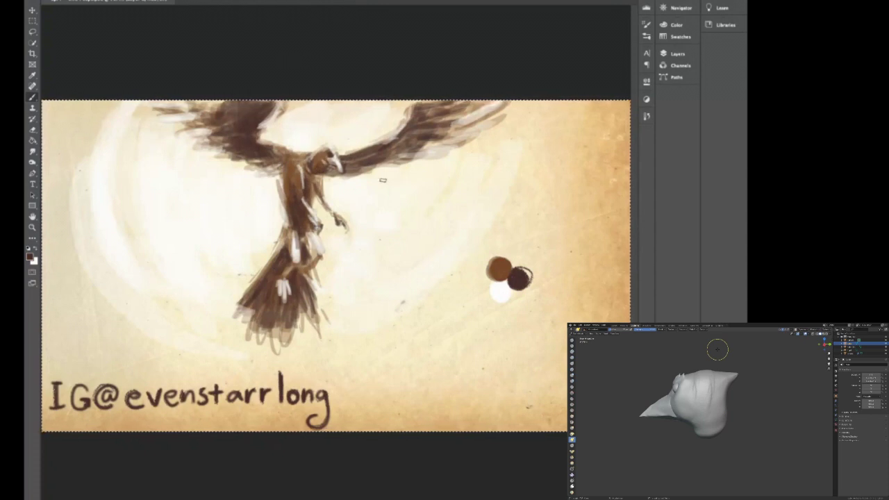
left_click(502, 266, "alt")
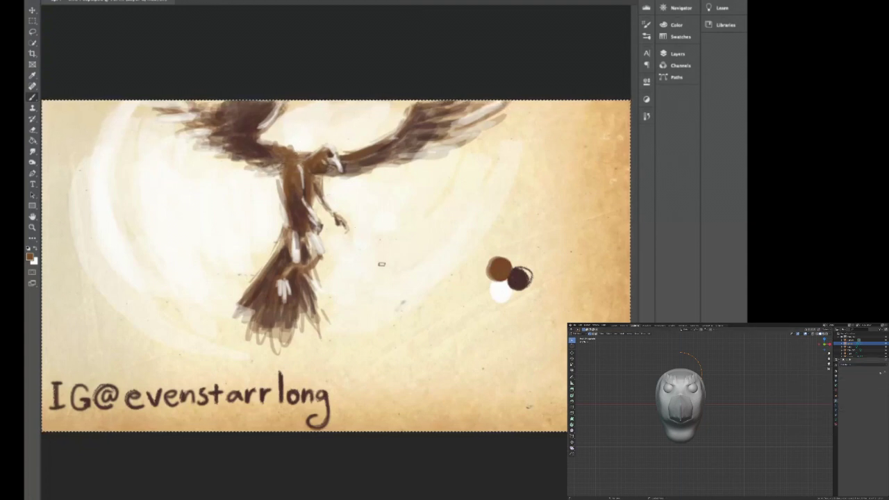
left_click_drag(522, 273, 520, 277, "alt")
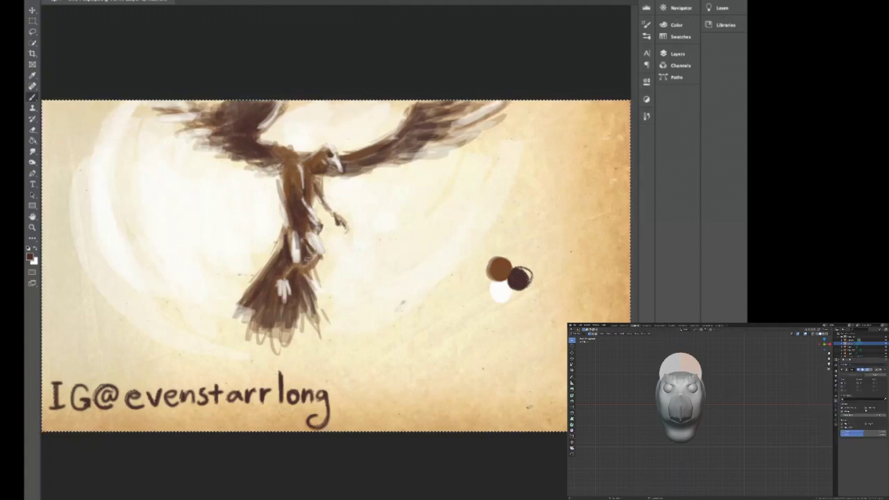
key("e")
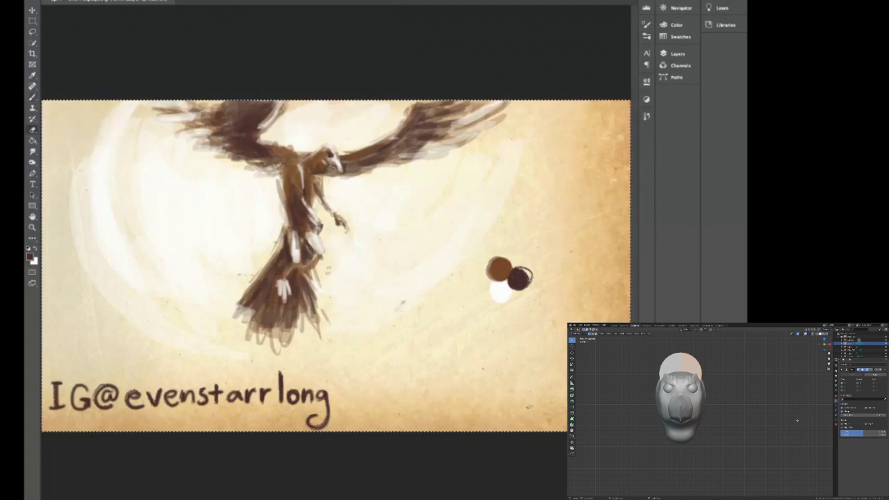
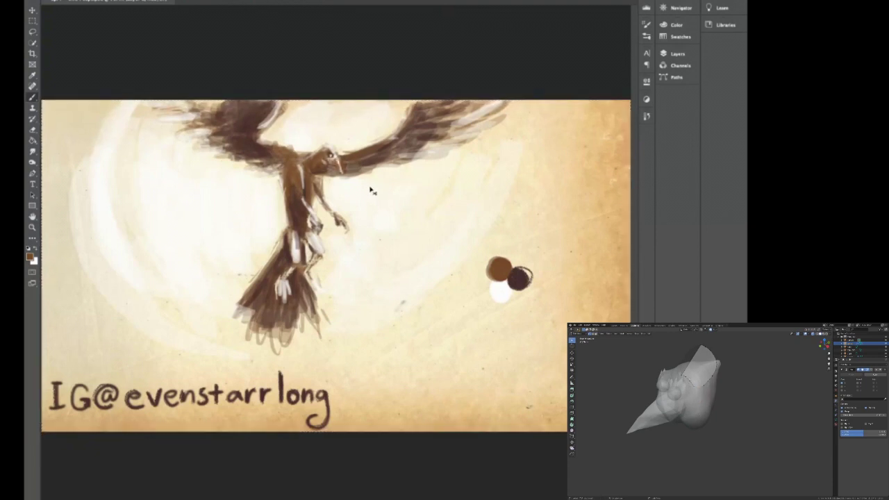
Select the whole canvas, whiten the beak, and add dark torso shading and loose scalloped feathers under the left-hand wing
key("ctrl+a")
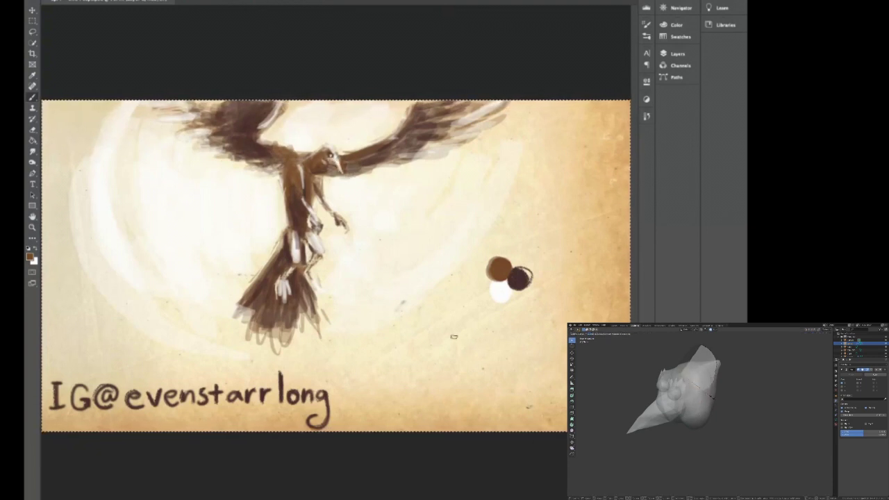
left_click(504, 292, "alt")
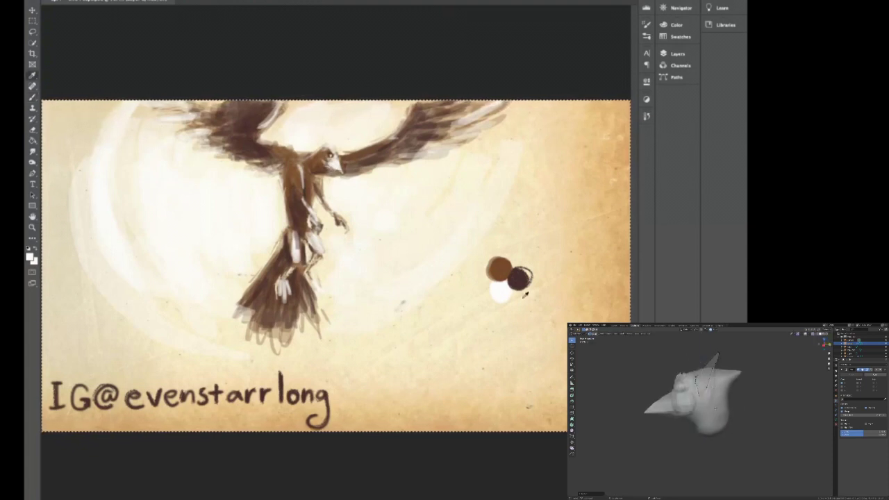
left_click(501, 275, "alt")
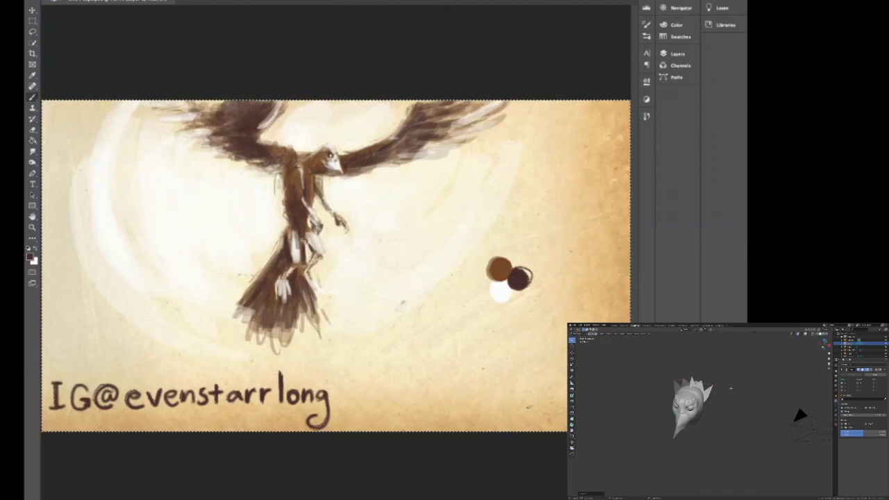
mouse_move(240, 168)
left_mouse_down()
mouse_move(271, 191)
mouse_move(330, 187)
mouse_move(247, 129)
mouse_move(272, 193)
mouse_move(268, 177)
mouse_move(222, 160)
mouse_move(219, 167)
mouse_move(182, 140)
left_mouse_up()
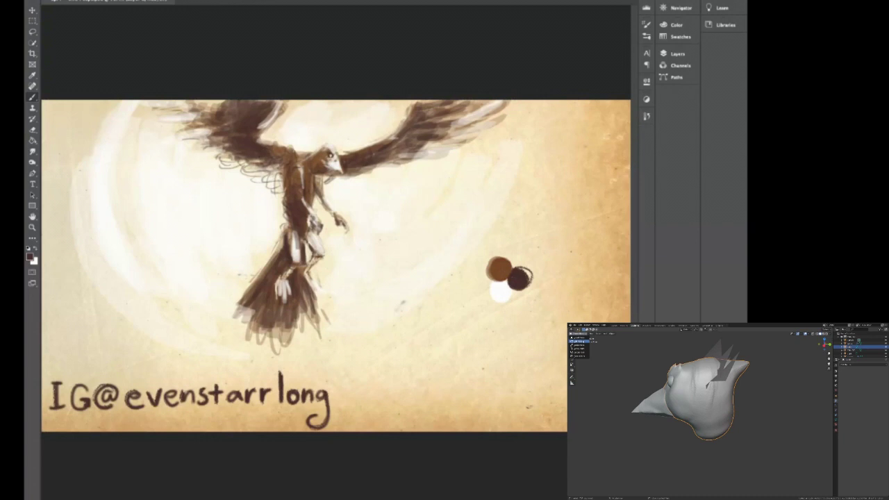
Select the whole canvas and smudge the white glow and the wing feathers into softer edges
left_click(32, 152)
key("ctrl+a")
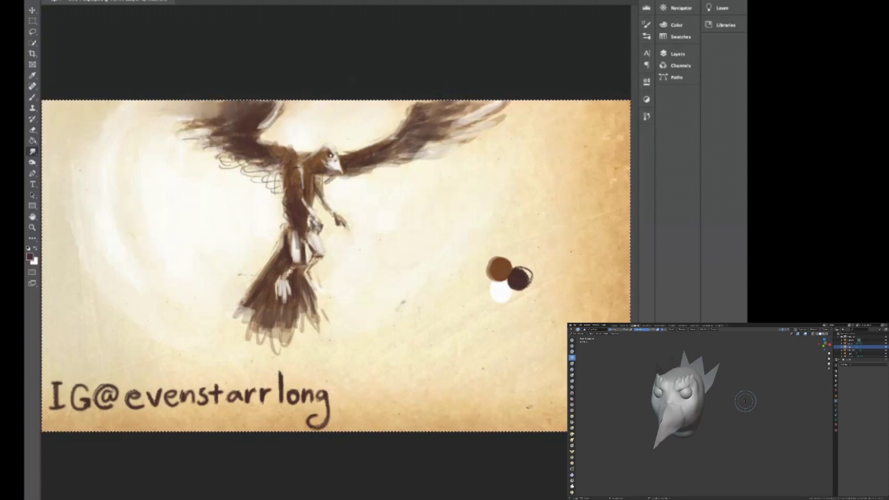
left_click_drag(281, 173, 243, 154)
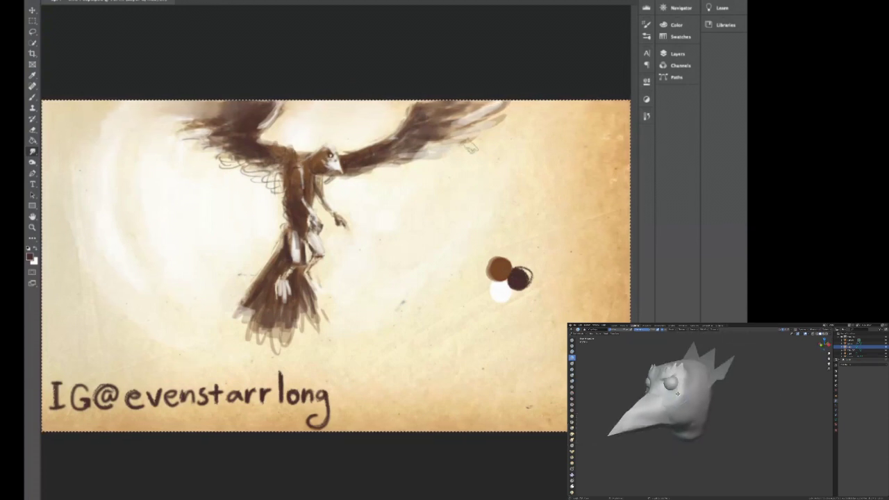
Clear the winged bird painting from the canvas and bring the floating castle islands sketch back into view
left_click(663, 55)
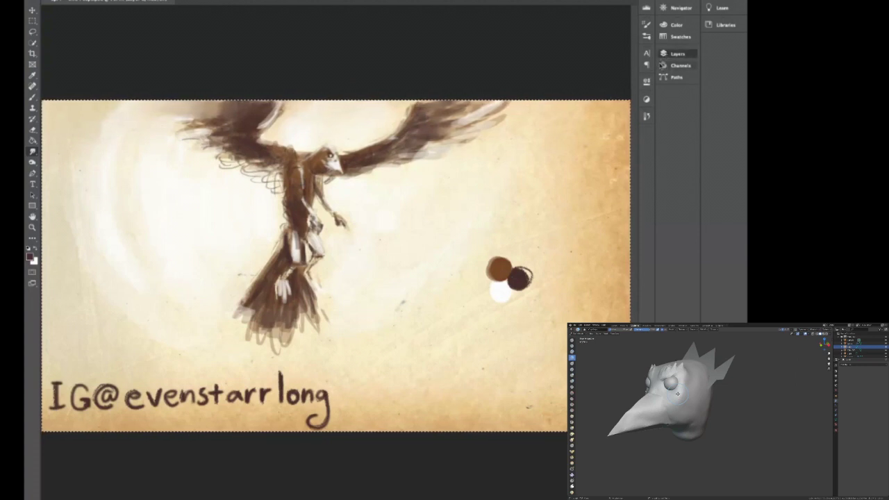
key("Delete")
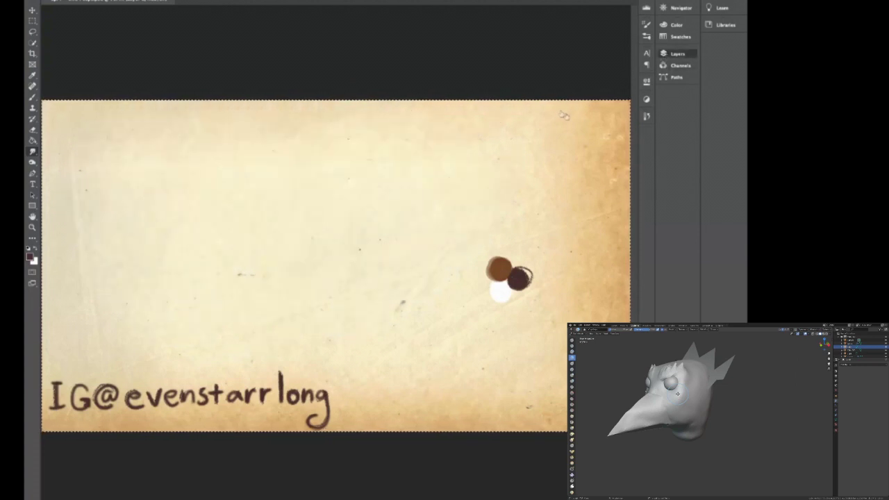
key("ctrl+z")
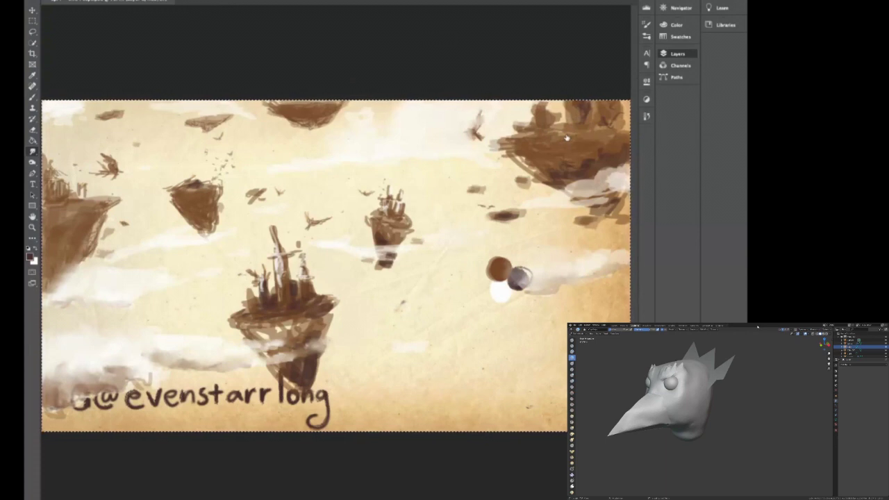
key("Delete")
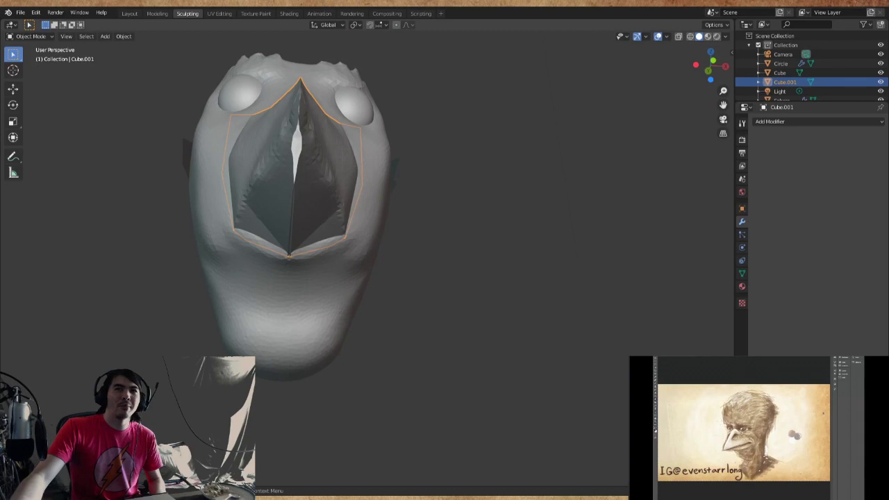
Switch to Blender and examine the sculpted bird head from below, front, side and behind, including the beak, eyes and crest
middle_click_drag(312, 171, 258, 204)
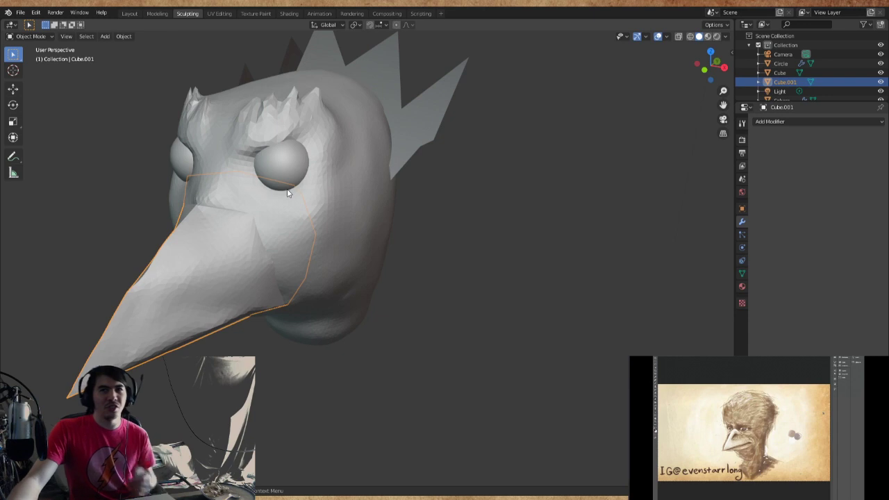
middle_click_drag(281, 184, 238, 192)
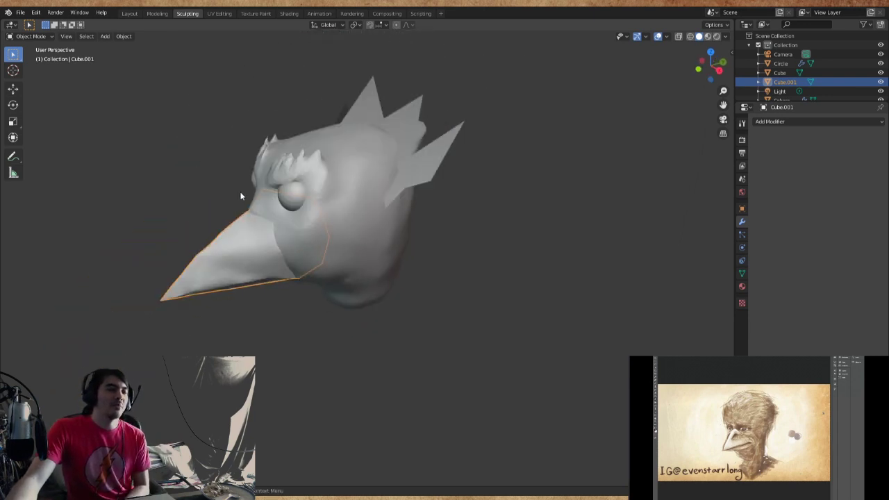
scroll(240, 193, "up", 5)
scroll(241, 195, "down", 5)
mouse_move(240, 192)
middle_mouse_down()
mouse_move(269, 173)
mouse_move(294, 188)
mouse_move(231, 200)
middle_mouse_up()
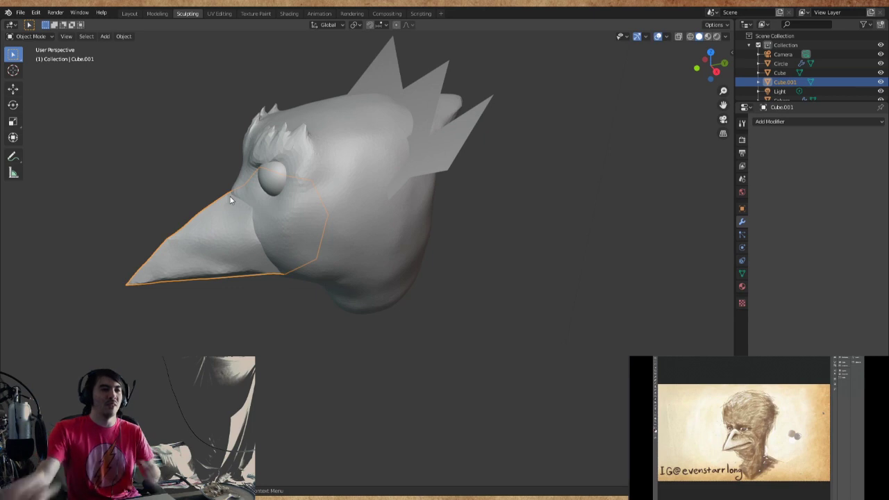
middle_click_drag(330, 209, 321, 209)
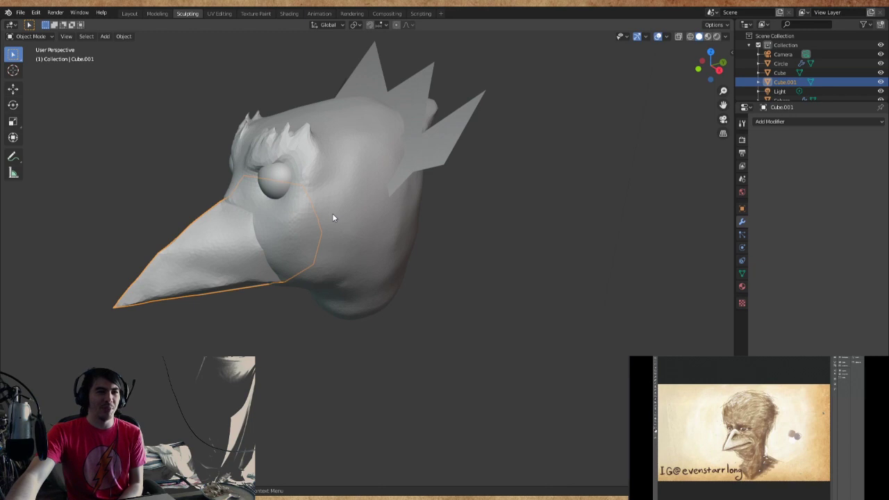
middle_click_drag(345, 179, 308, 197)
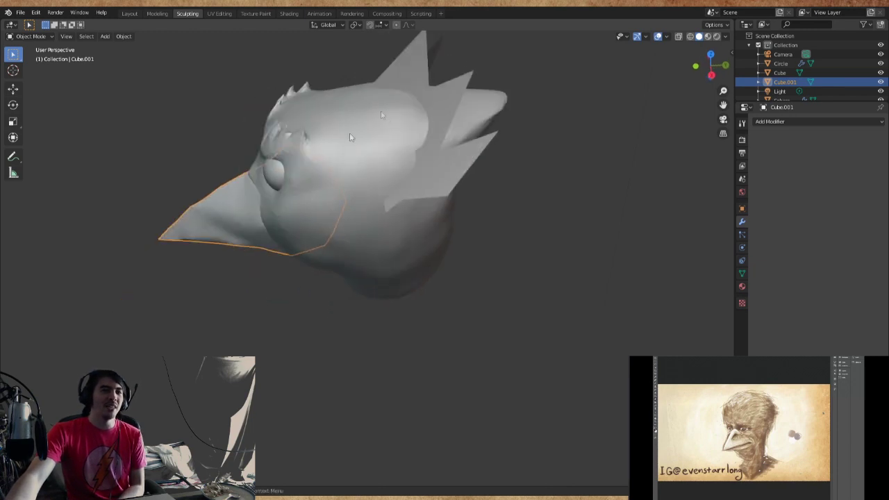
middle_click_drag(388, 145, 321, 124)
middle_click_drag(342, 166, 325, 141)
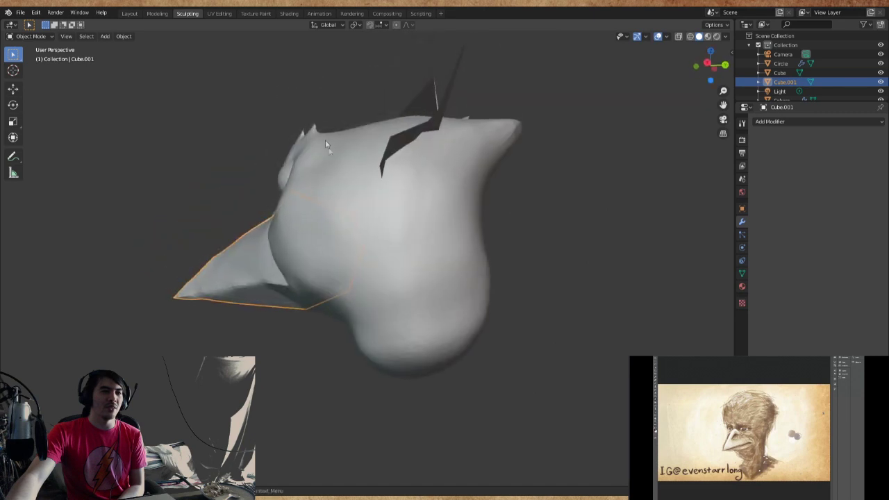
Show the selected beak's particle settings and object transform properties, and look over the head once more
left_click(741, 235)
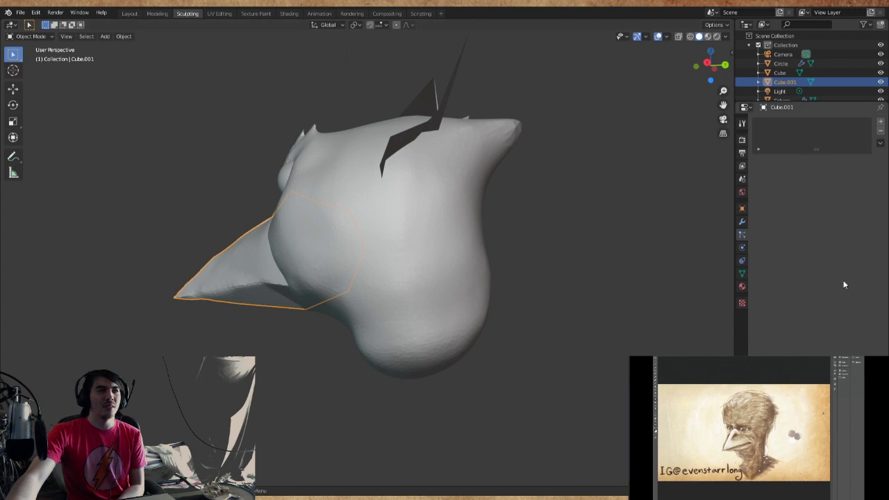
left_click(741, 209)
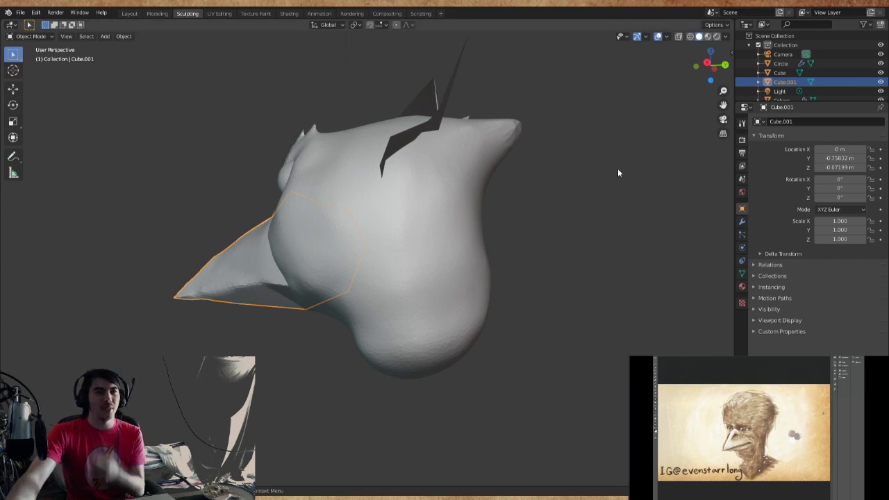
mouse_move(619, 227)
middle_mouse_down()
mouse_move(660, 252)
mouse_move(615, 218)
middle_mouse_up()
scroll(615, 217, "up", 3)
scroll(555, 215, "down", 3)
middle_click_drag(516, 212, 348, 227)
scroll(364, 234, "down", 3)
scroll(290, 256, "down", 2)
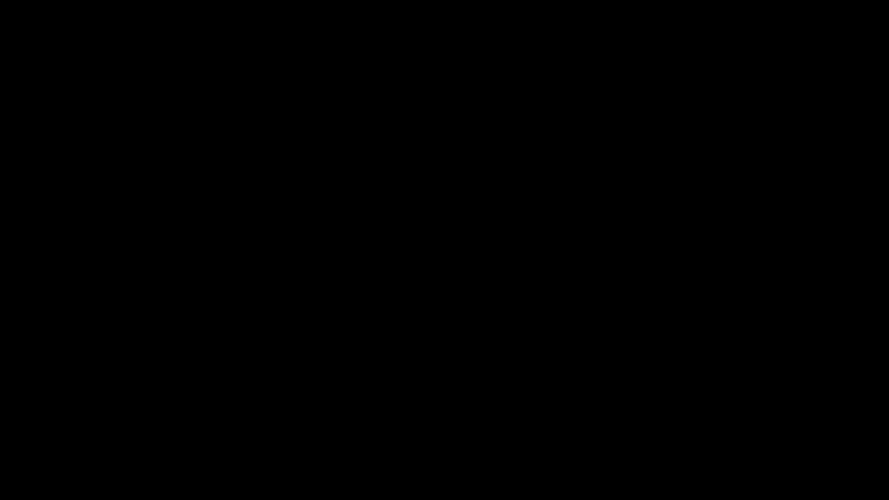